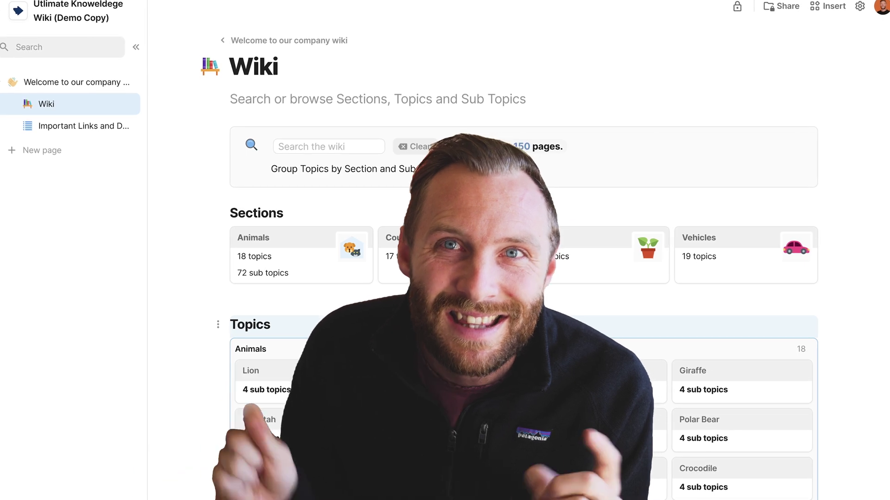
- Look over the wiki page's section cards and the topics grouped beneath them
scroll(523, 305, down, 1)
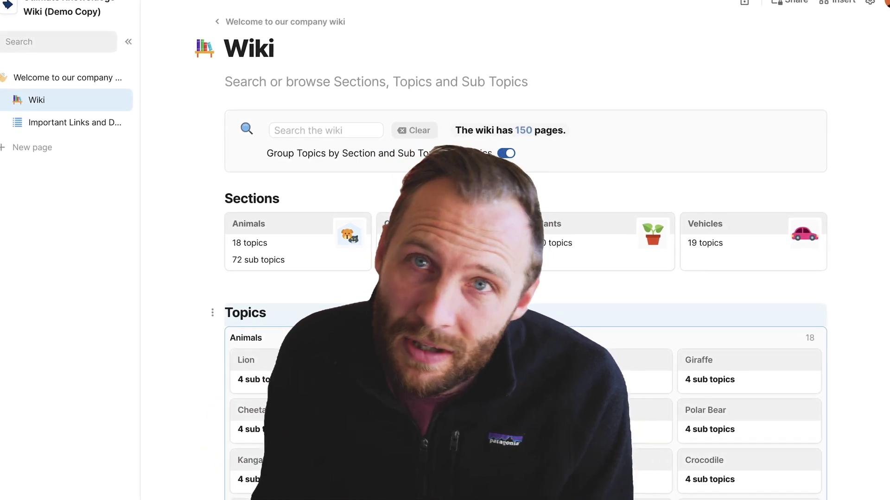
scroll(293, 246, down, 1)
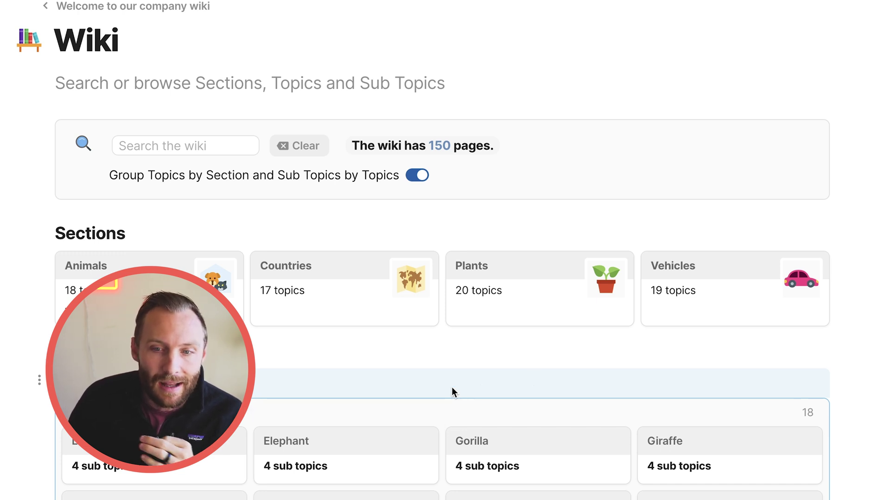
scroll(453, 391, down, 1)
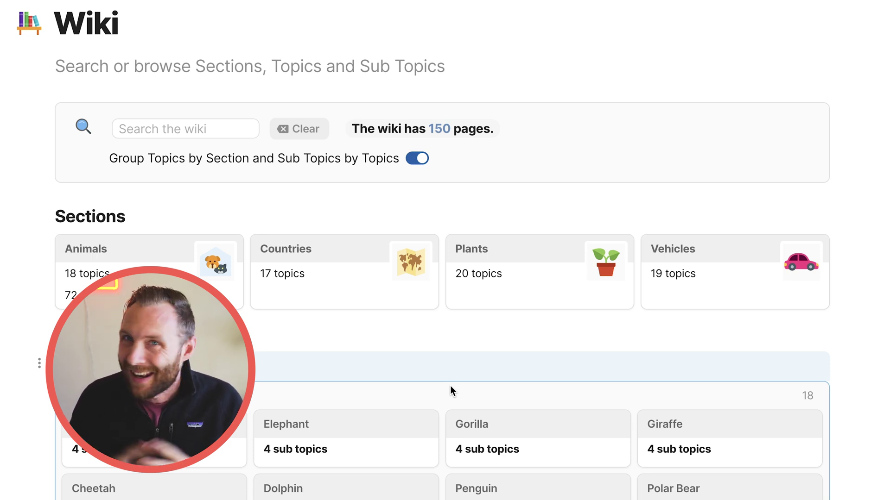
scroll(451, 390, down, 1)
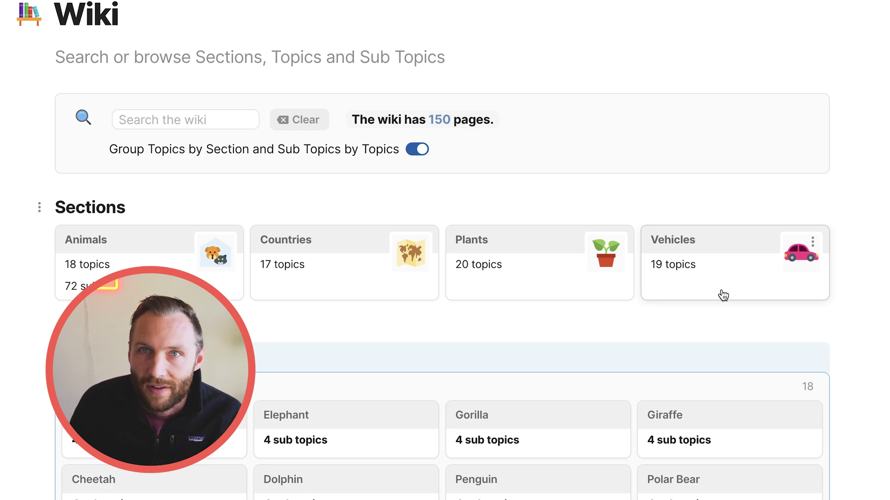
scroll(371, 304, down, 20)
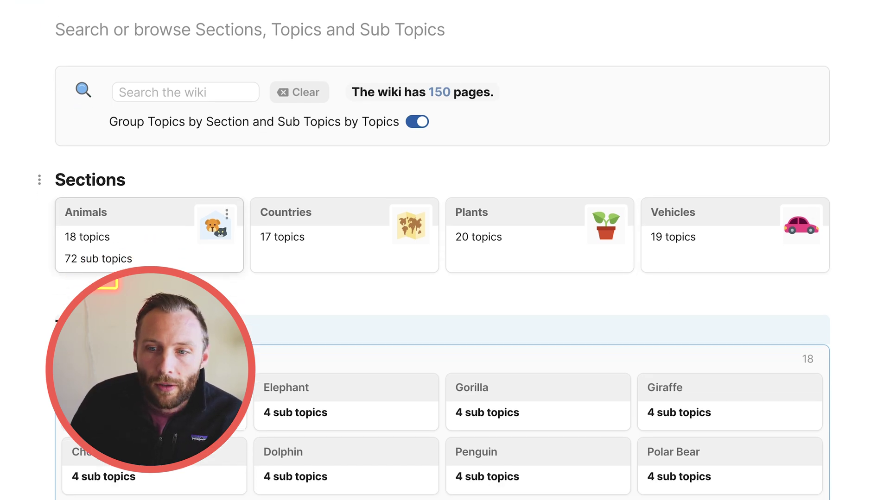
scroll(442, 251, down, 15)
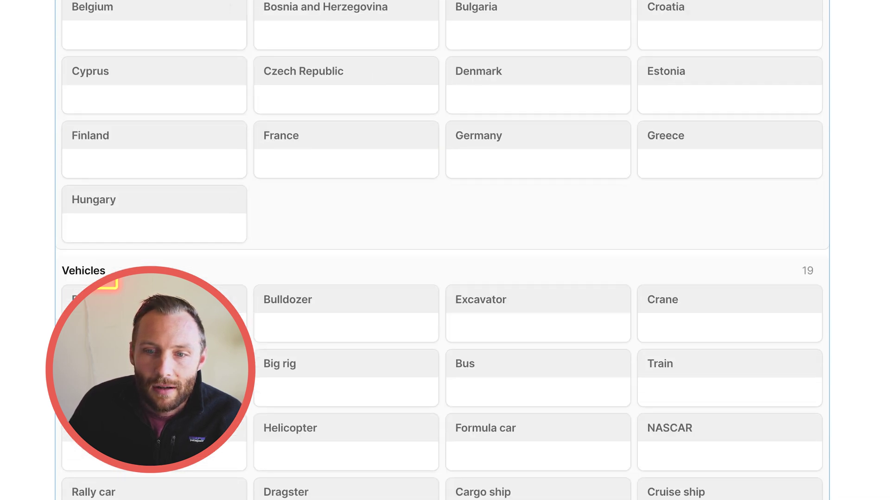
scroll(442, 250, up, 20)
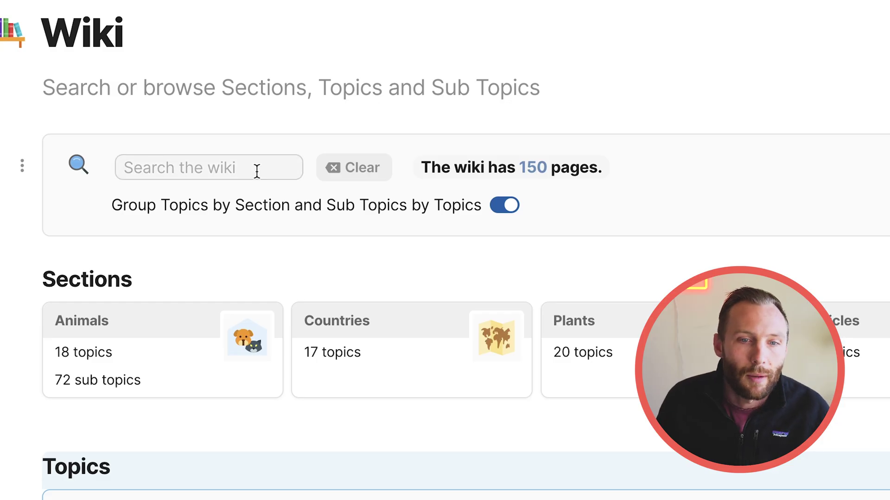
- Search the wiki for "tree" and look through the matching topics and sub topics
click(256, 171)
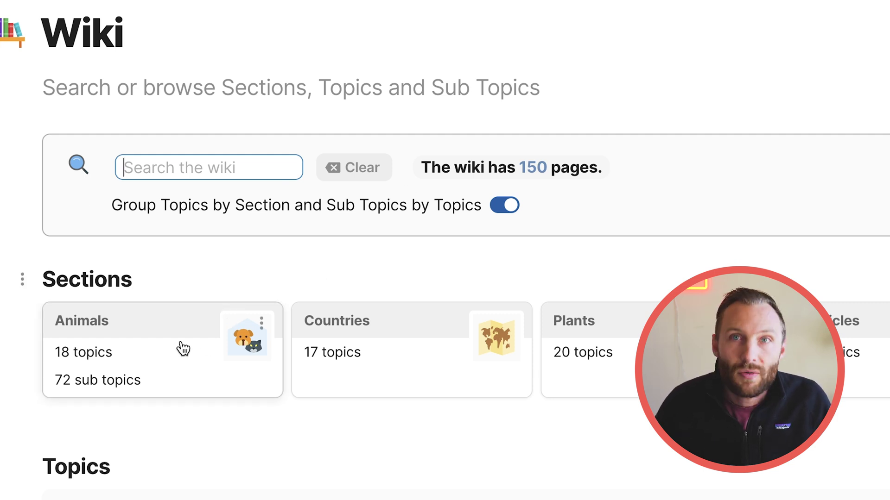
text(tree)
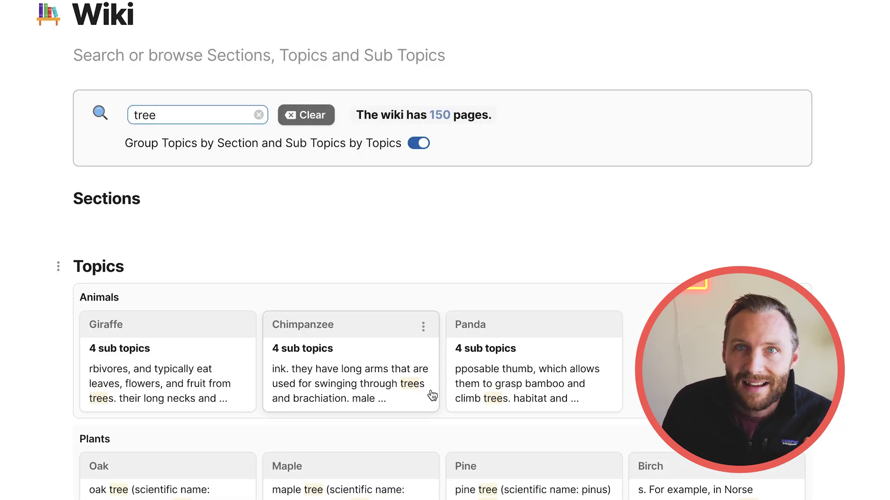
scroll(484, 416, down, 2)
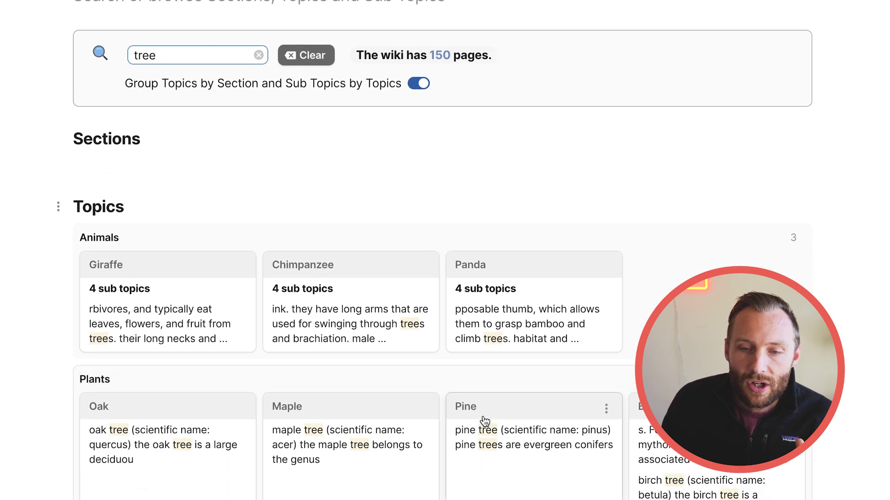
scroll(471, 425, down, 2)
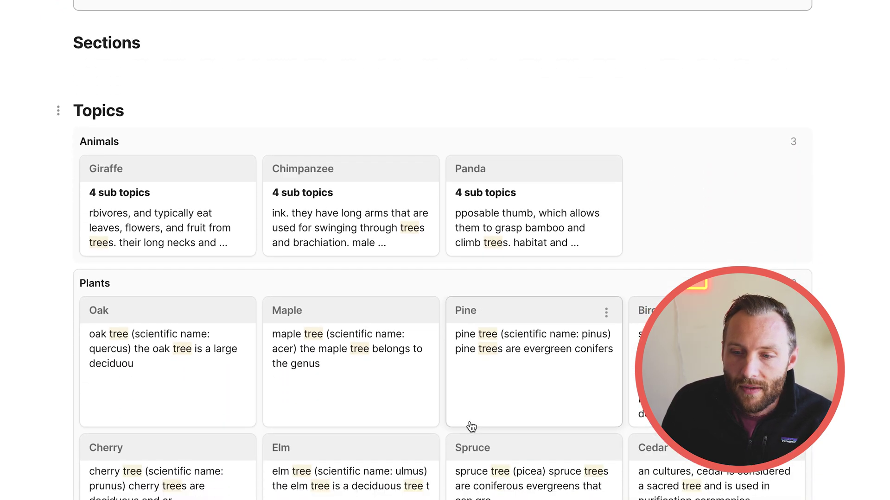
scroll(496, 446, down, 1)
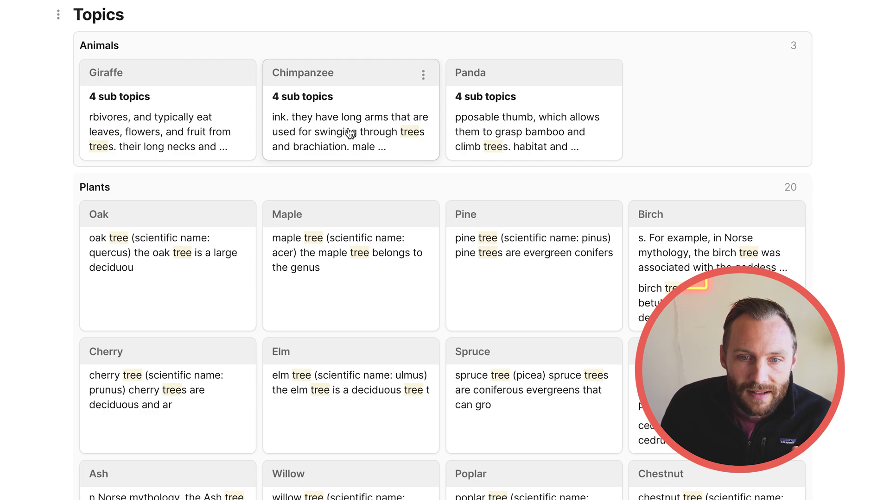
scroll(507, 302, down, 10)
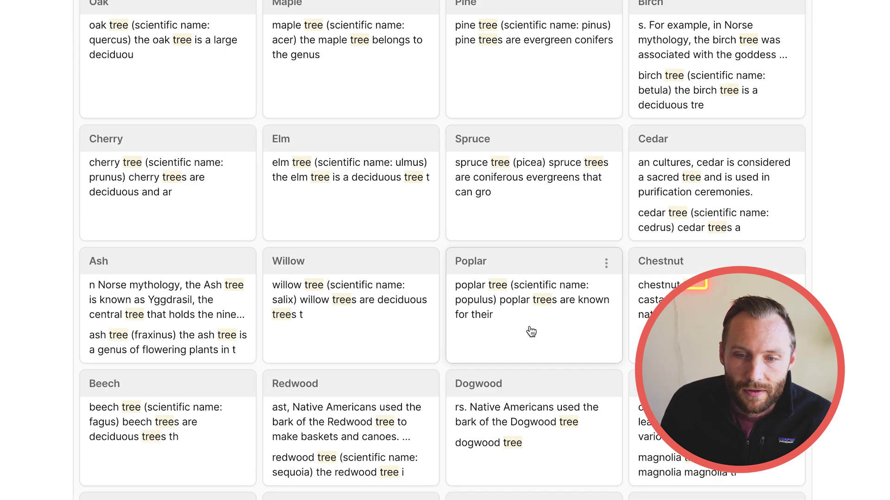
scroll(534, 335, down, 2)
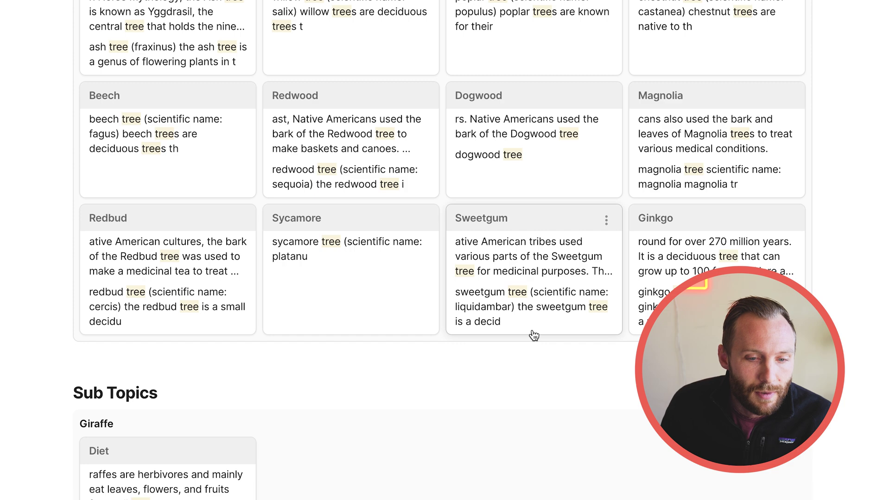
- Search the wiki for "door" and open the Elm topic
scroll(226, 132, up, 12)
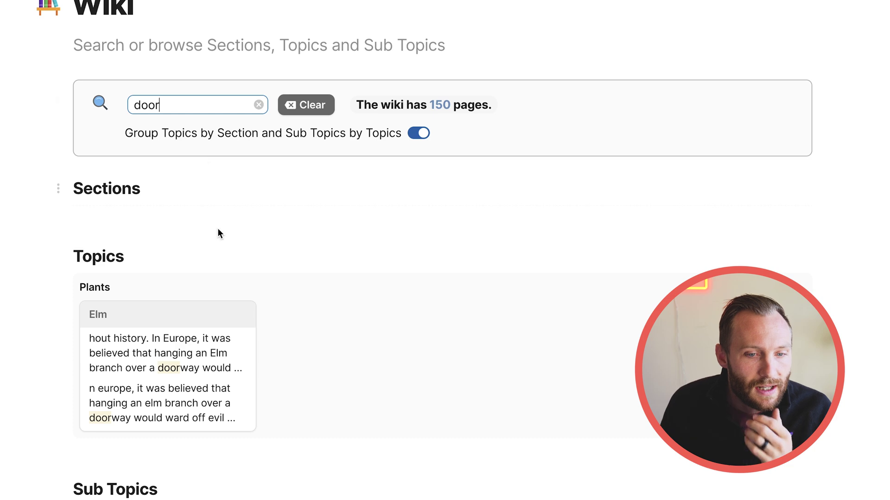
click(195, 388)
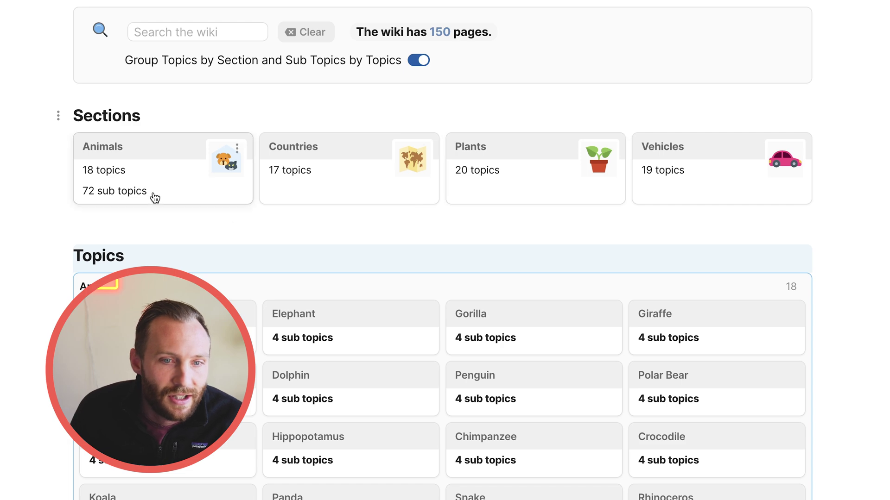
- Open the Animals section, browse its related topics, and read through the Giraffe topic
click(135, 202)
scroll(531, 281, down, 6)
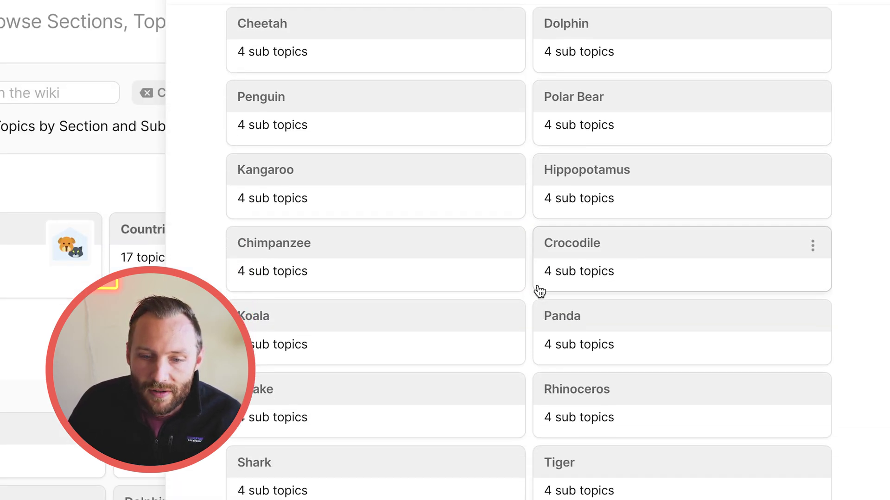
scroll(537, 291, up, 7)
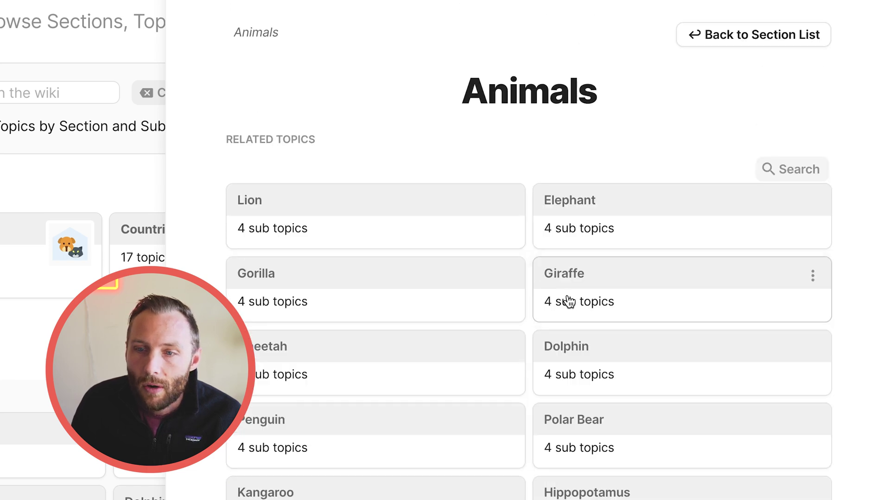
click(567, 301)
scroll(531, 347, down, 4)
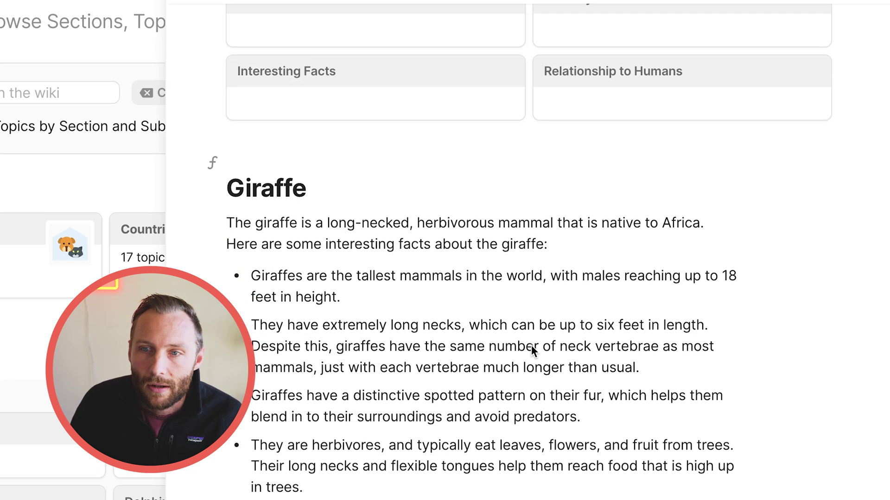
scroll(531, 345, up, 5)
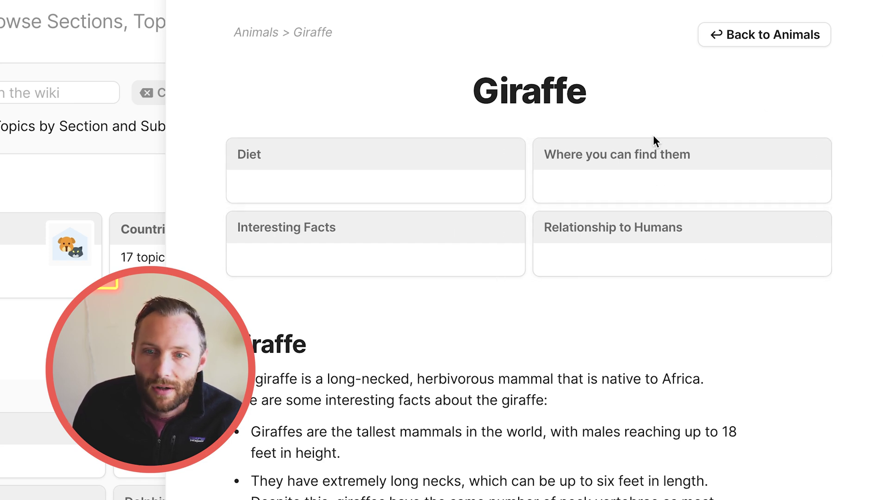
scroll(690, 194, down, 5)
scroll(682, 253, up, 5)
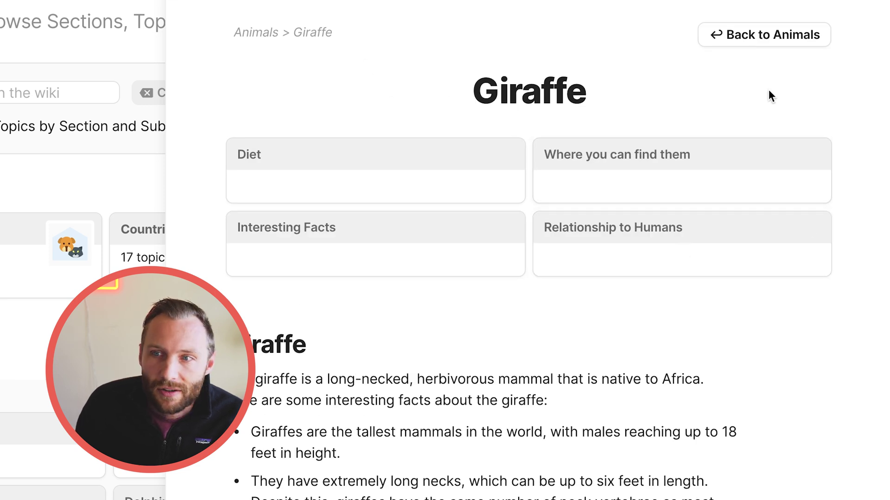
- Open Giraffe's Interesting Facts sub topic and rate it as not helpful with a thumbs-down
click(415, 257)
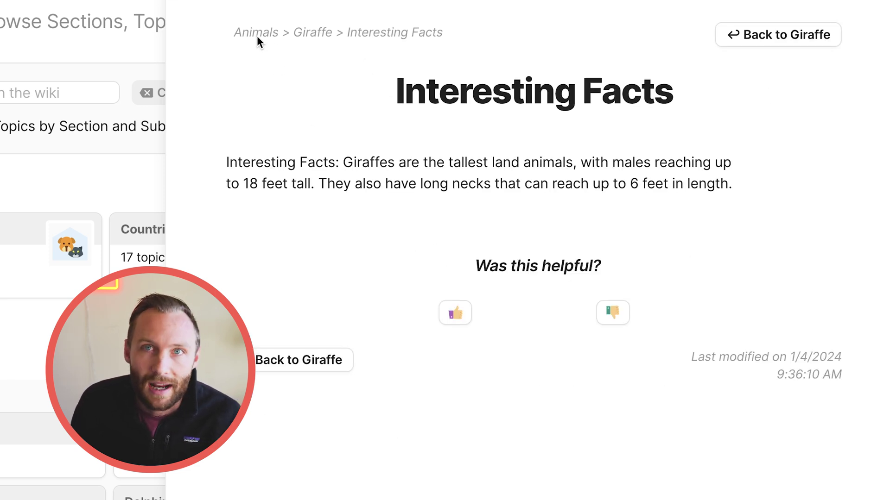
drag(612, 165, 364, 188)
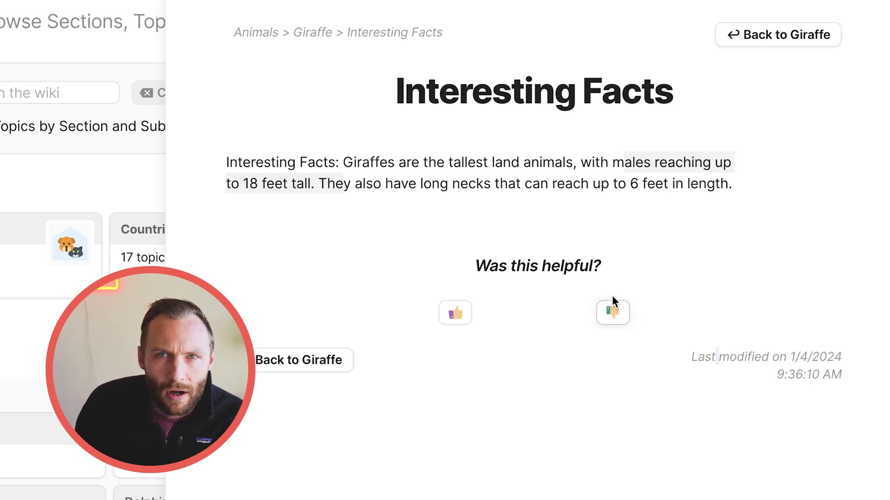
click(624, 313)
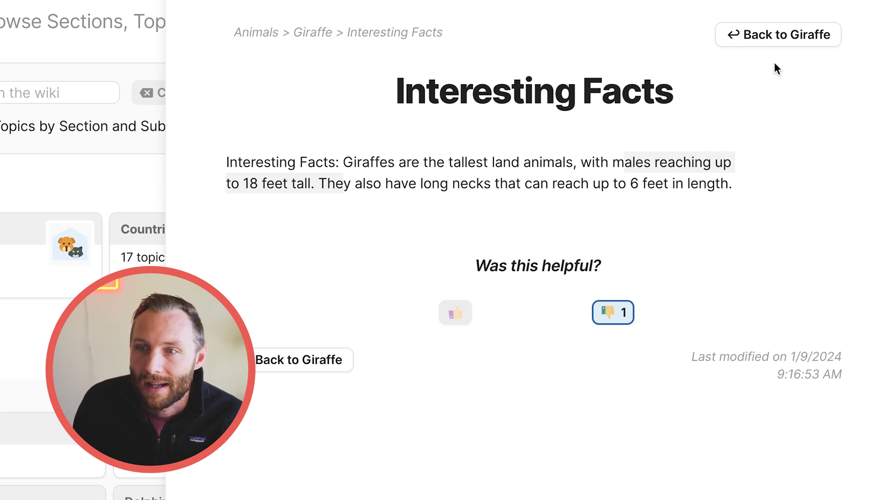
- Go back to the Giraffe topic, look over its content, and return through Animals to the section list
click(777, 34)
scroll(573, 296, down, 5)
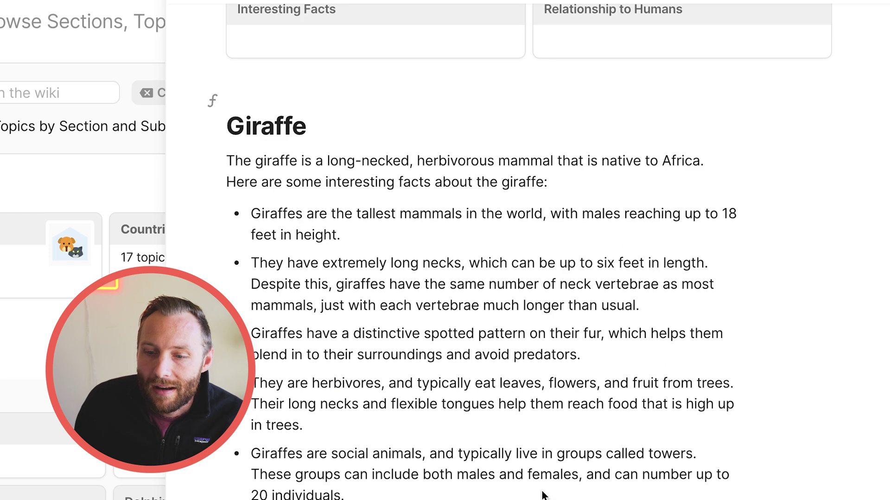
scroll(579, 412, up, 5)
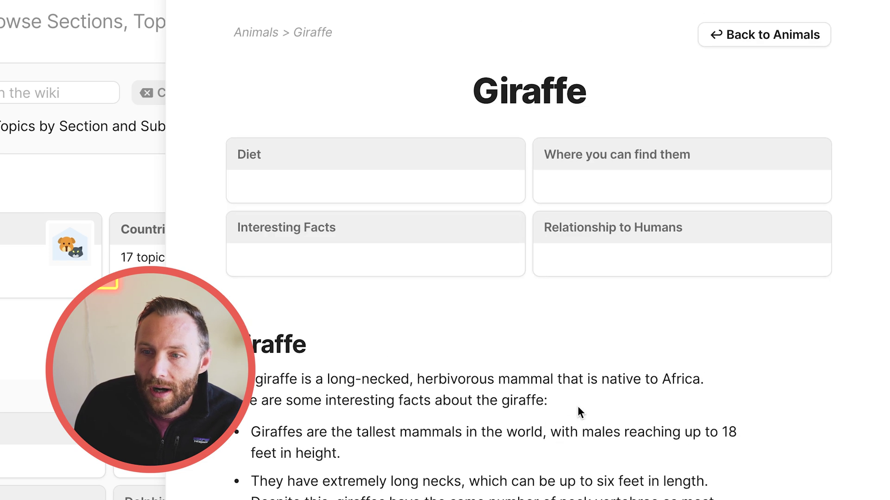
click(770, 36)
click(771, 36)
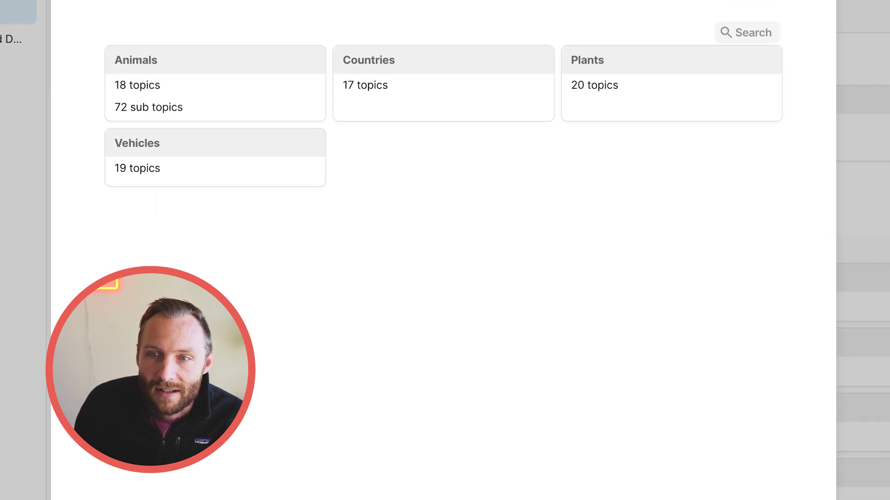
- Open the Plants section, view its Pine topic, and close the page view to return to the wiki
click(618, 98)
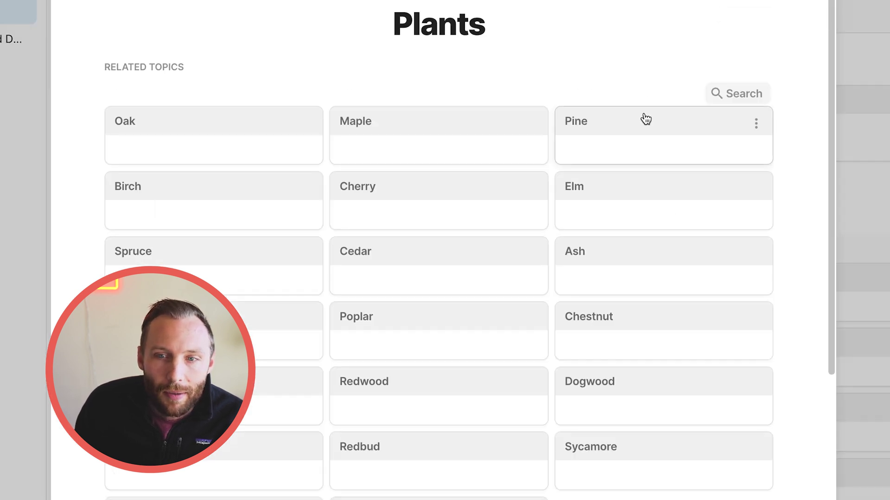
click(639, 141)
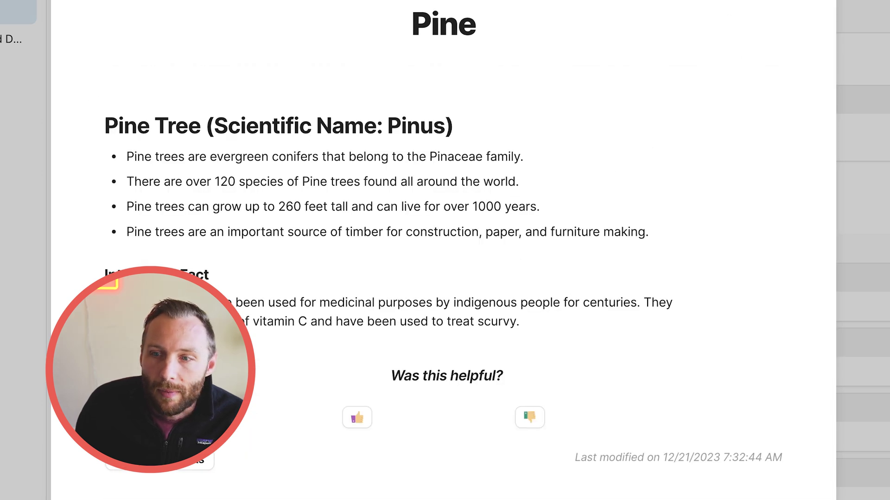
key(Escape)
- Turn off grouping of topics by section and sub topics by topics, and look over the ungrouped list
scroll(625, 286, down, 10)
scroll(629, 320, up, 12)
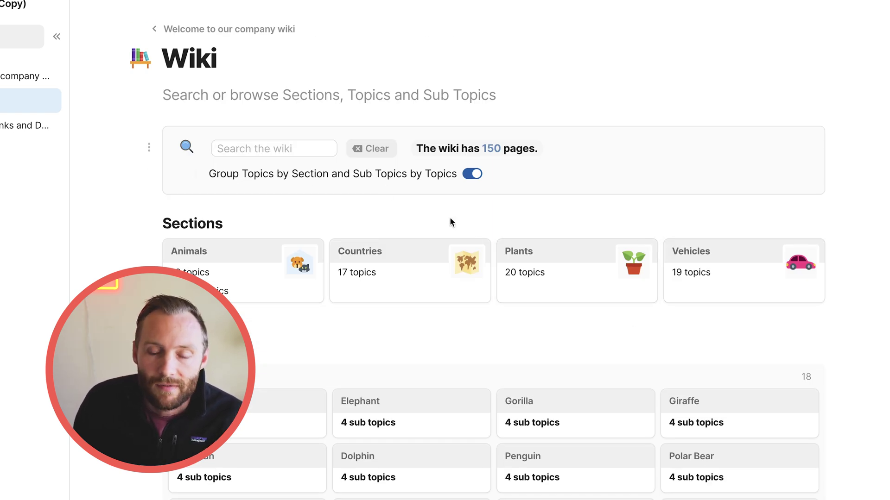
scroll(478, 264, down, 5)
scroll(475, 266, up, 5)
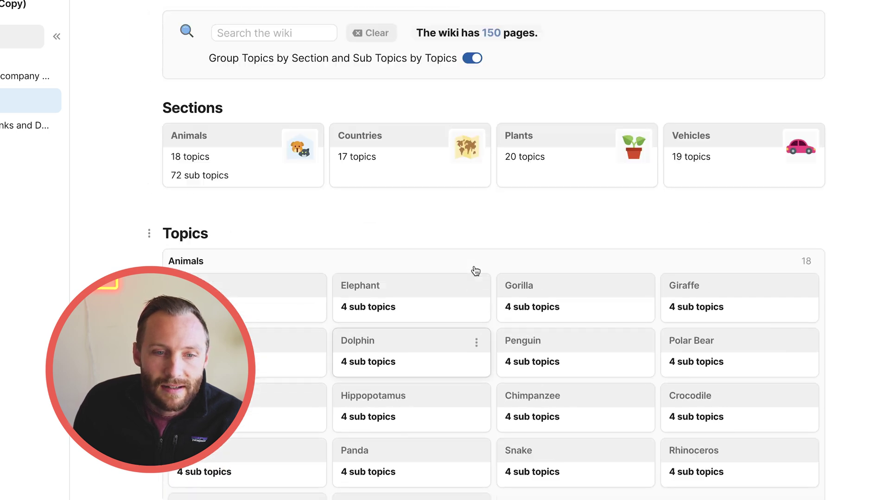
scroll(497, 205, down, 8)
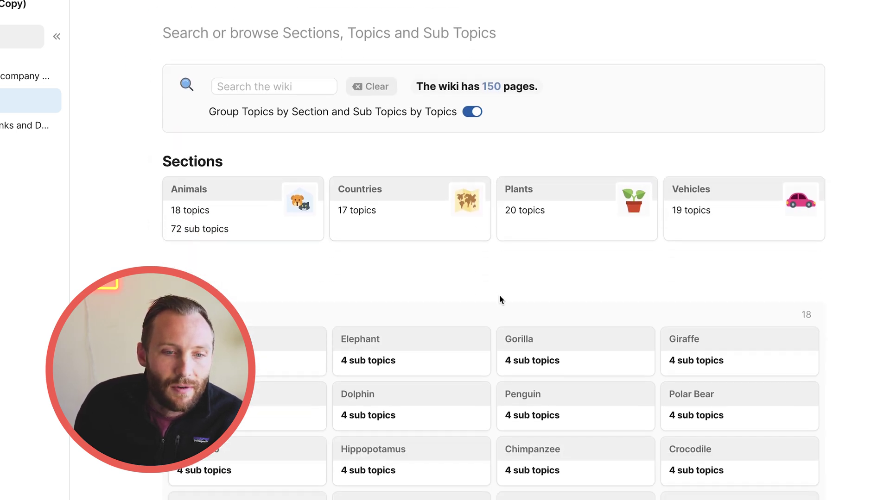
scroll(238, 118, up, 1)
scroll(330, 306, up, 8)
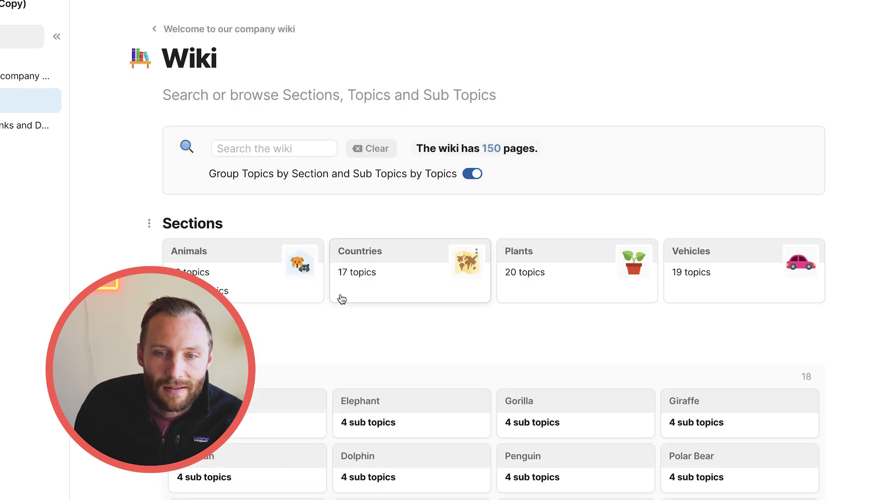
click(473, 179)
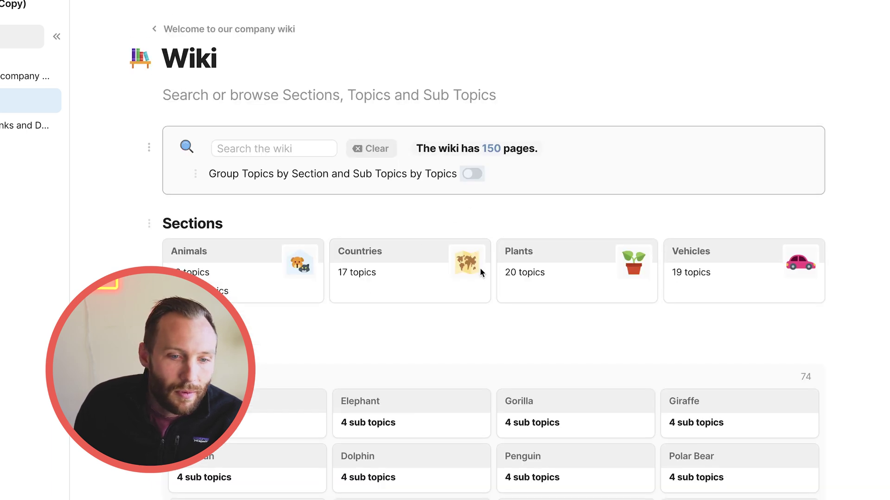
scroll(468, 292, down, 5)
scroll(458, 349, up, 5)
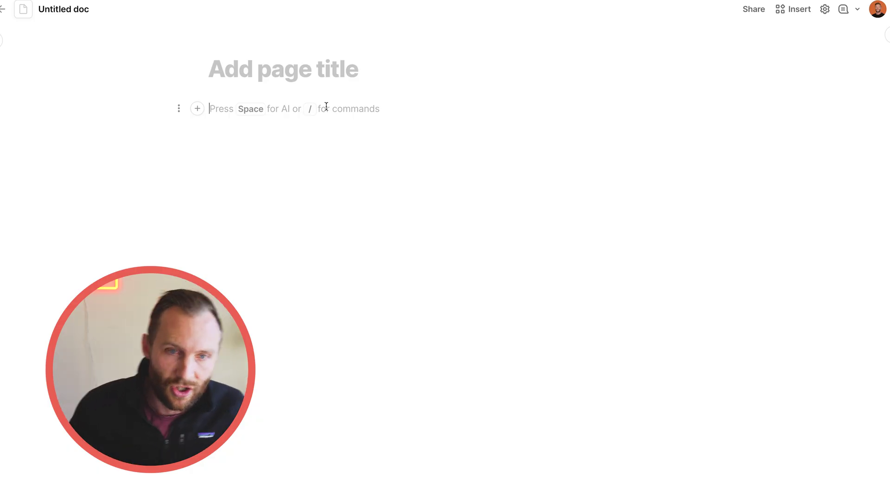
- Show the page list and insert a table titled "Sections" on the blank page
click(16, 41)
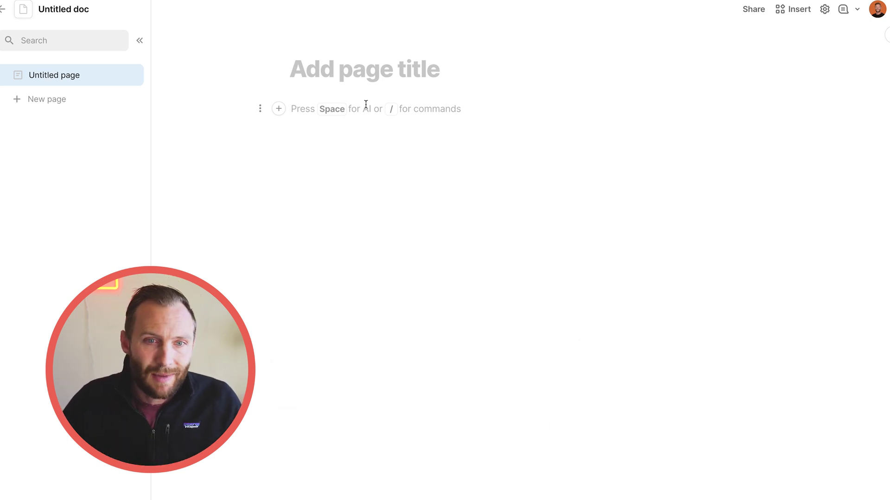
text(/ta)
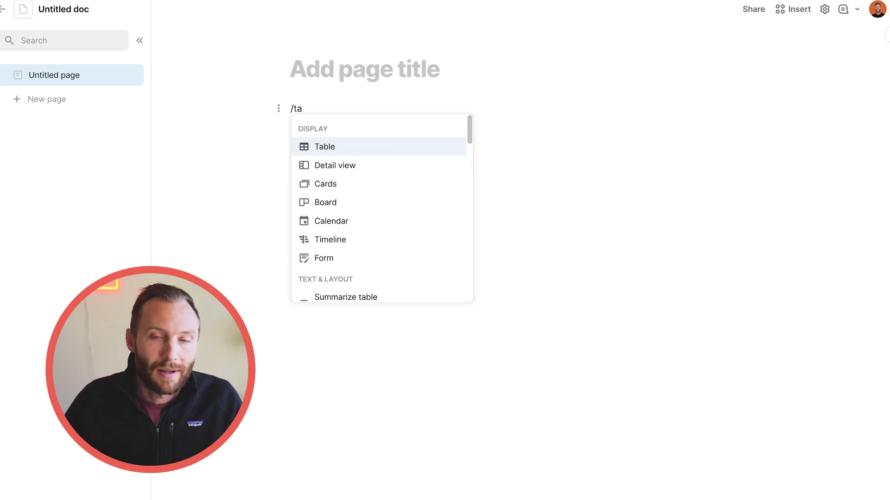
key(Return)
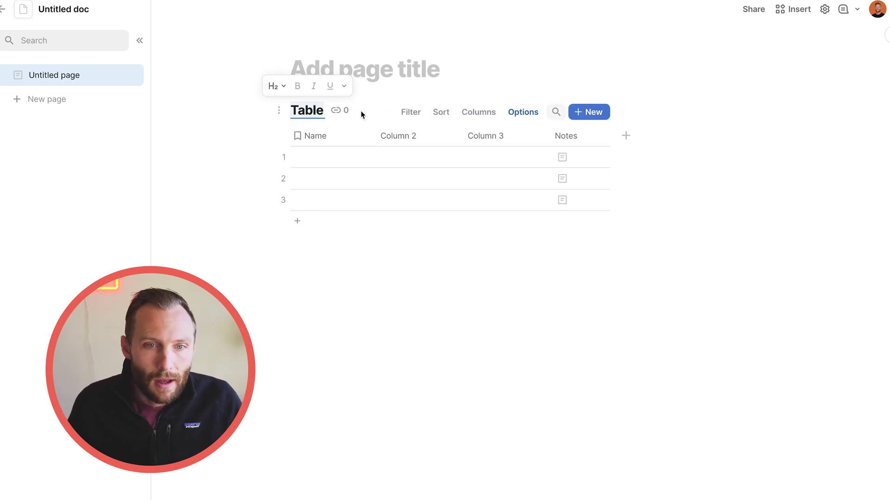
text(Mai)
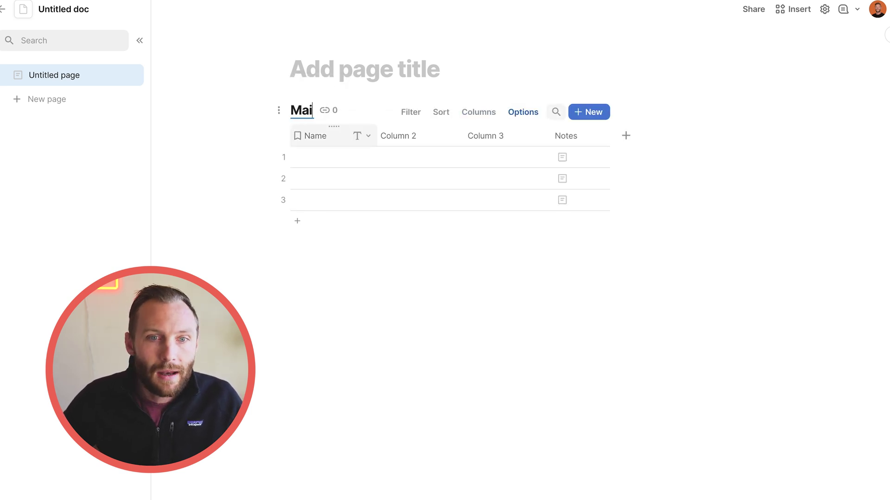
key(BackSpace)
key(BackSpace)
text(Sections)
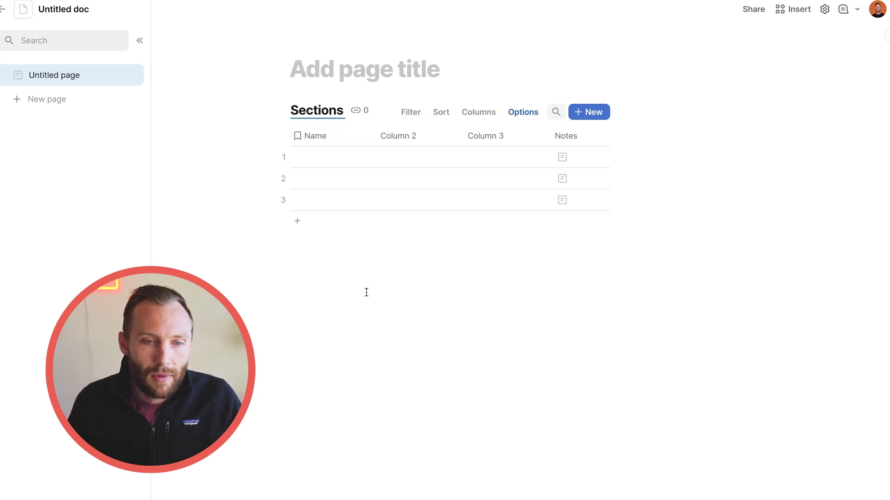
- Insert a second table below Sections and title it "Main Topics"
click(367, 289)
text(/ta)
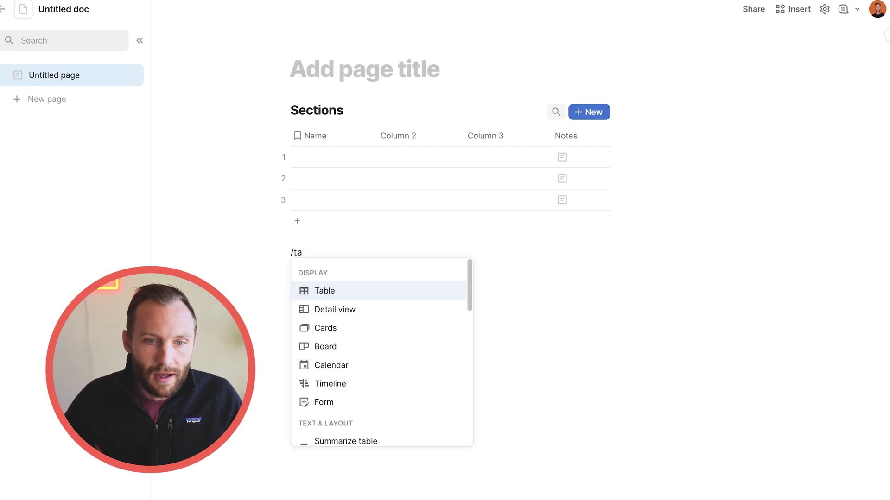
key(Return)
key(Return)
text(M)
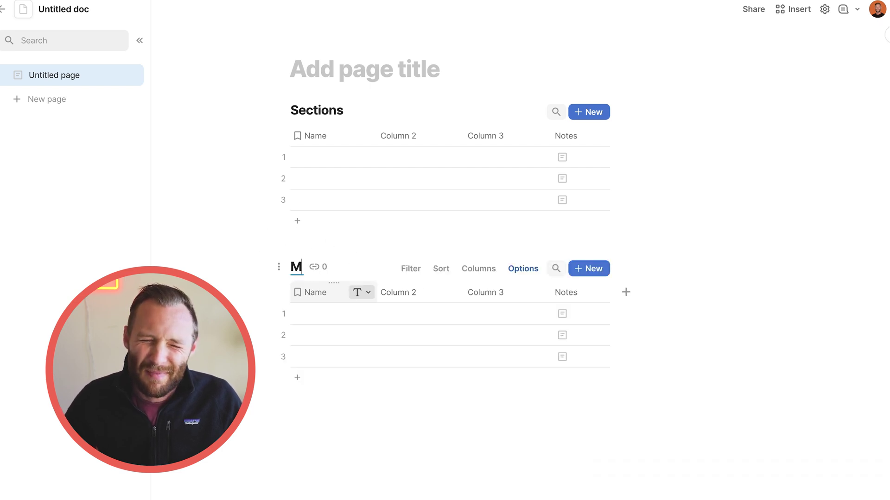
text(ain Topics)
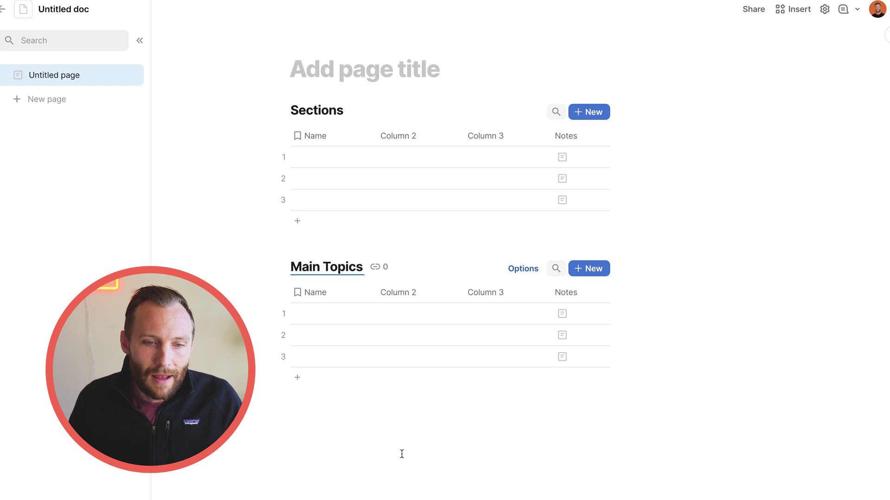
- Insert a third table below Main Topics and title it "Sub-Topics"
click(362, 422)
text(/t)
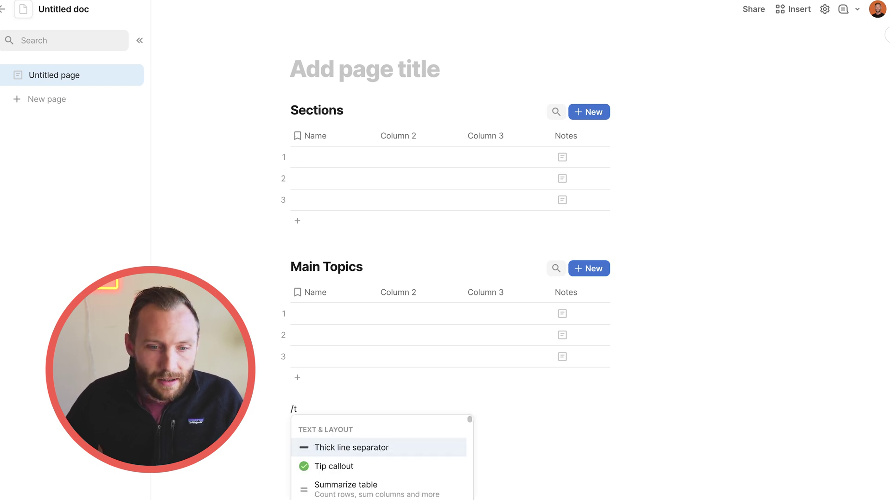
text(ab)
key(Return)
key(Return)
text(Sub-)
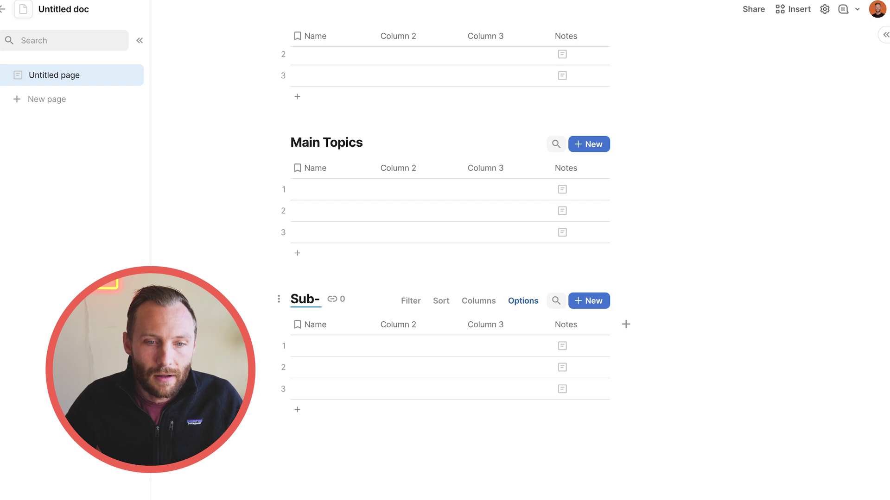
click(453, 438)
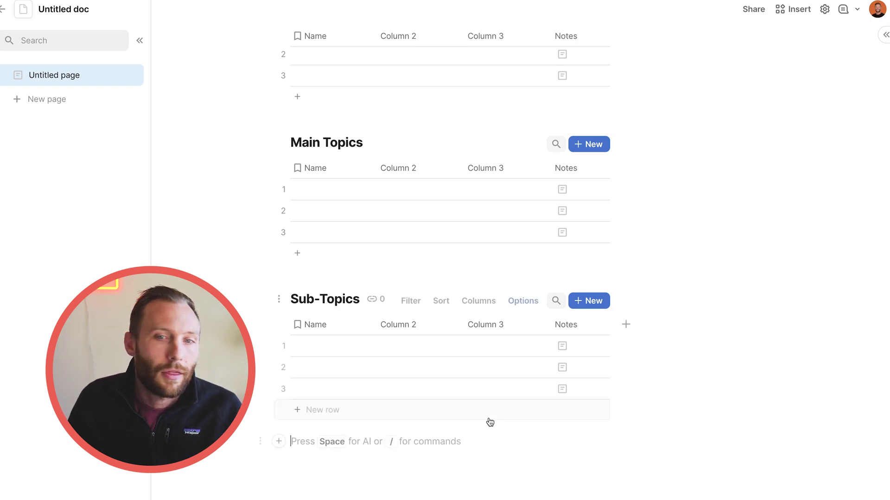
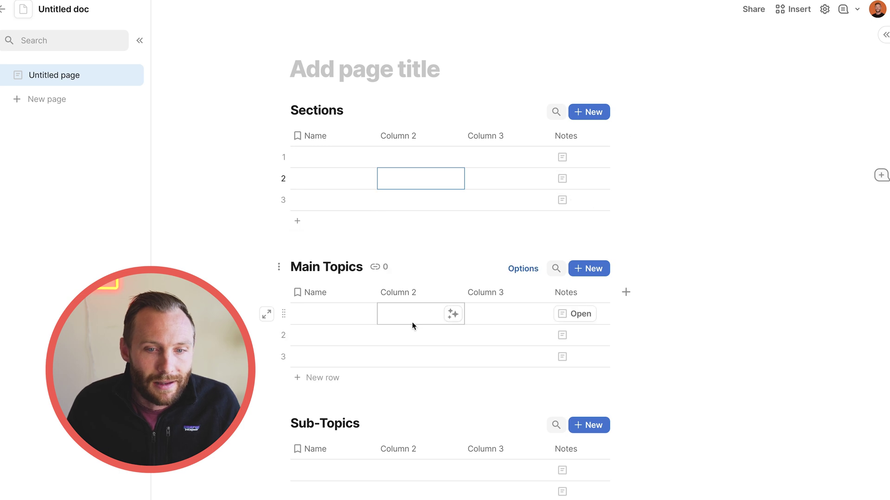
- Rename the Name column of the Sections table to "Section Title"
click(329, 133)
click(329, 135)
text(Section Title)
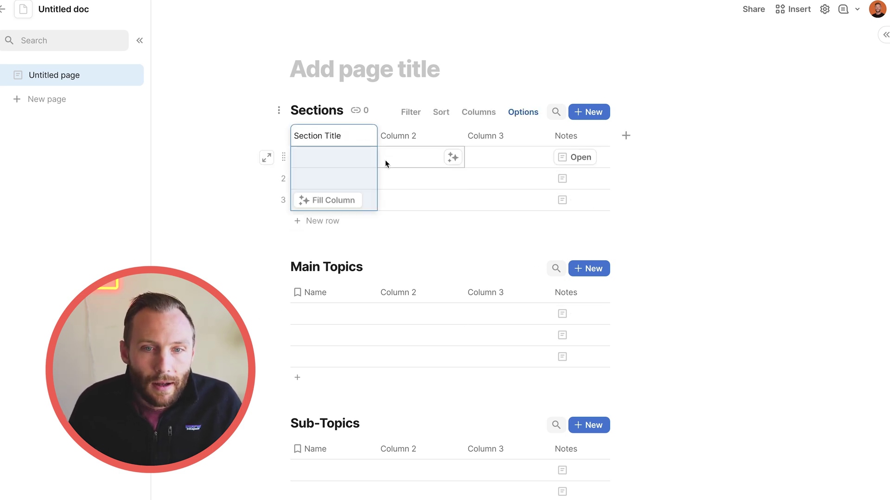
- Delete Column 2 and Column 3 from the Sections table and rename its Notes column to "Content"
click(577, 137)
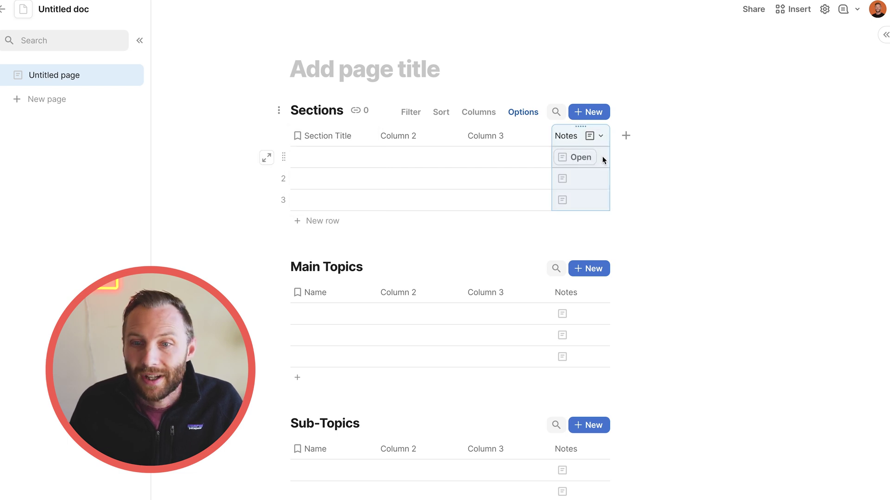
click(488, 137)
key(Delete)
key(Delete)
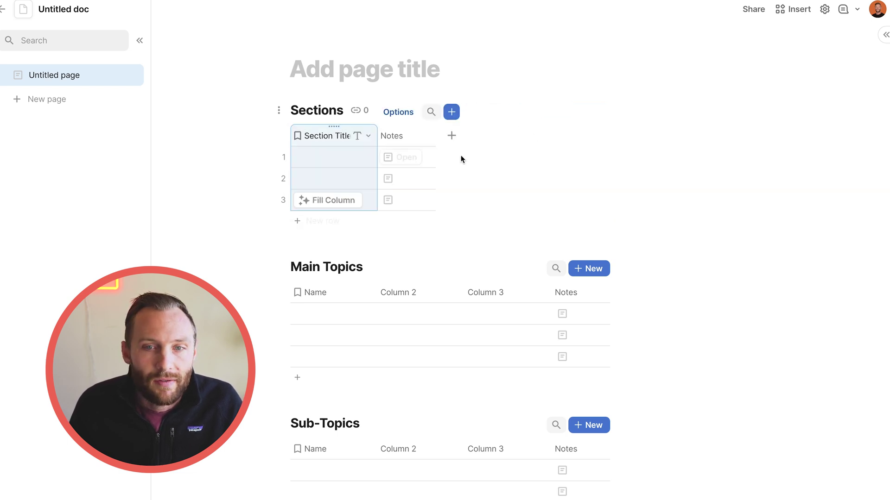
click(388, 138)
text(Con)
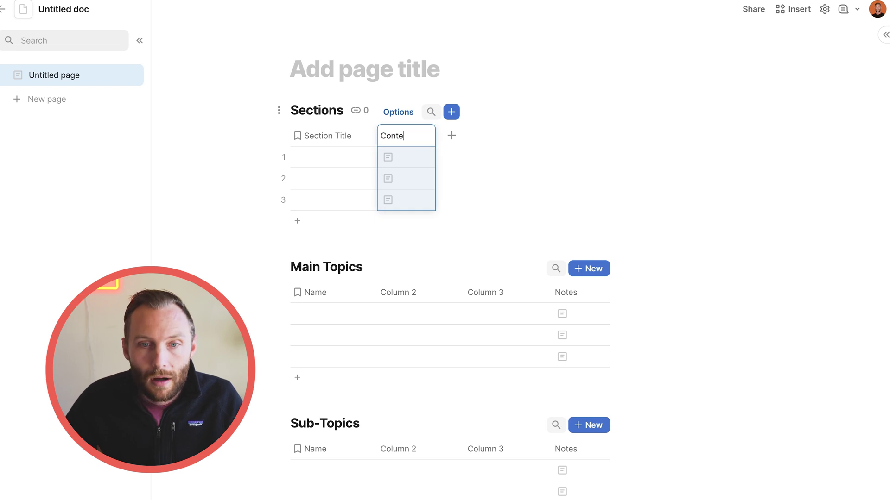
text(tent)
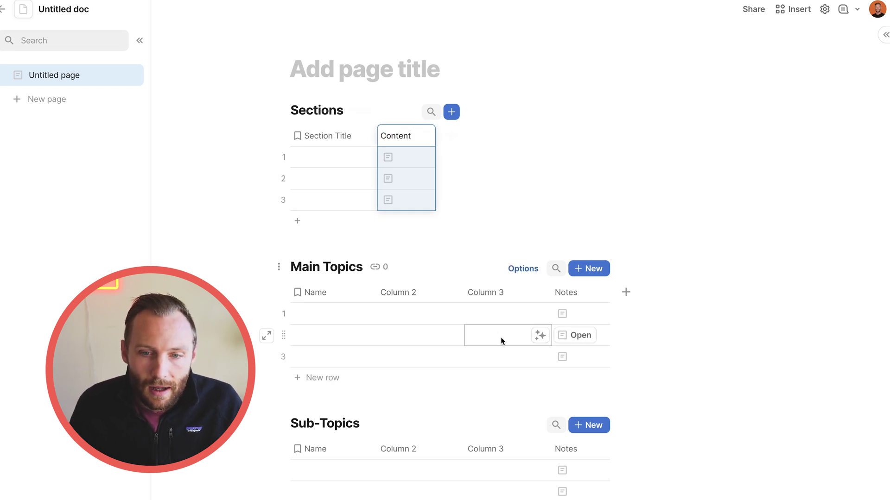
- In Main Topics, delete Column 2 and Column 3, and rename Notes to "Content" and Name to "Topic Title"
click(500, 293)
key(Delete)
key(Delete)
click(390, 292)
text(Content)
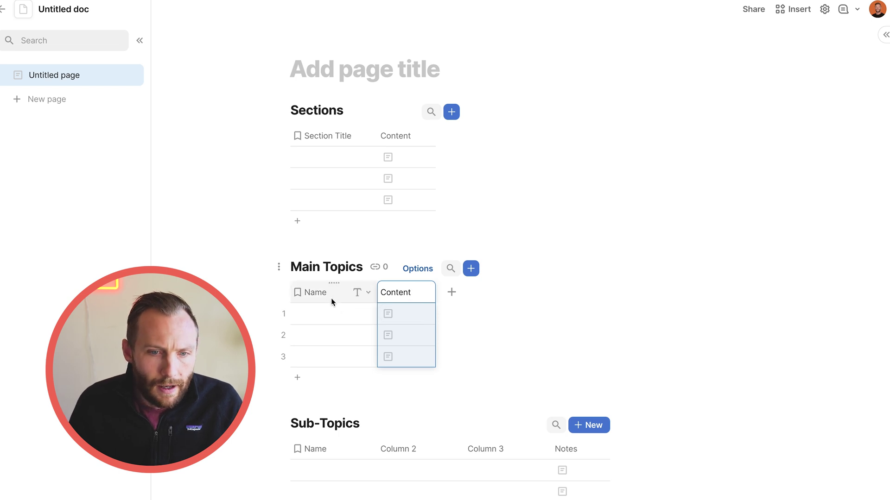
click(331, 300)
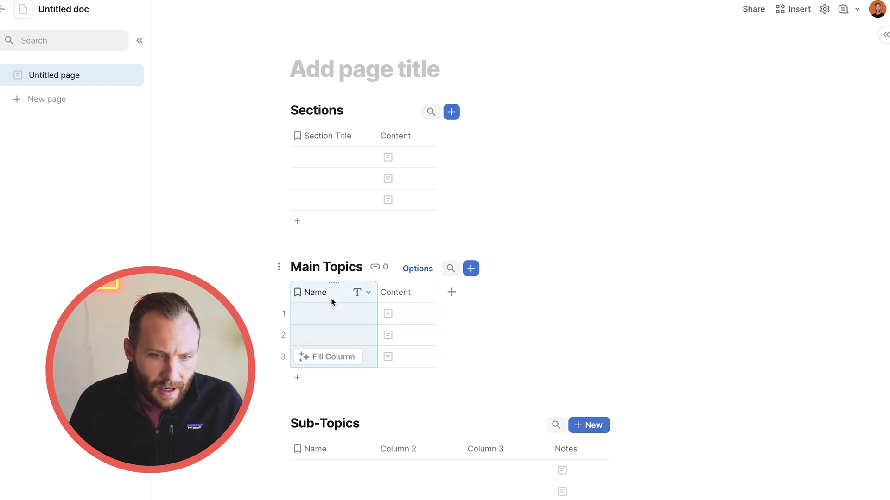
text(Topic Title)
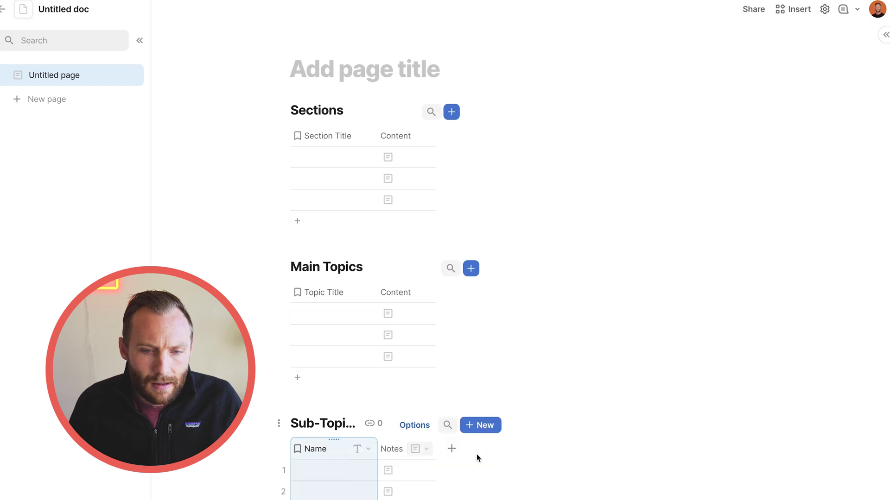
- In the Sub-Topics table, rename the Notes column to "Content" and the Name column to "Title"
click(397, 446)
text(Content)
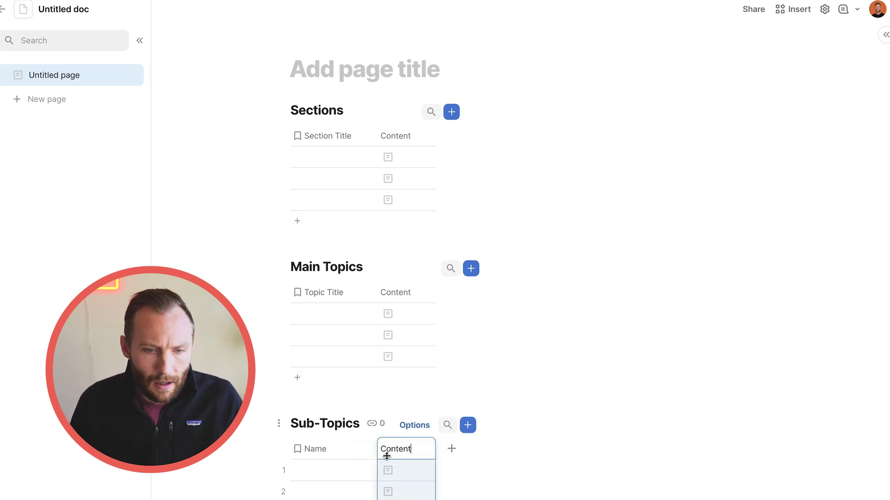
click(319, 450)
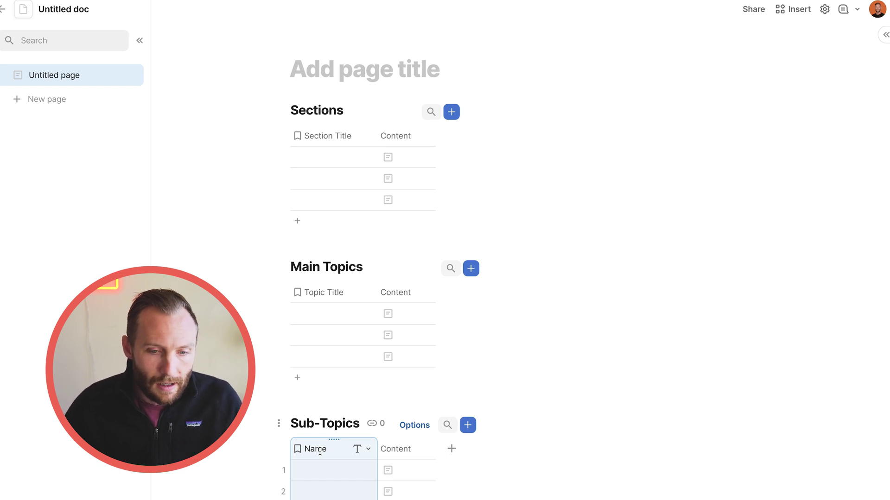
text(Title)
click(301, 486)
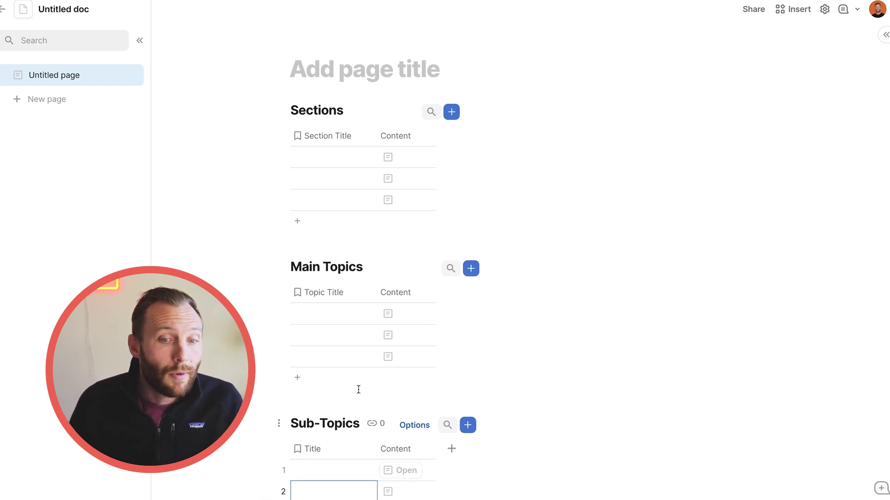
drag(349, 314, 349, 335)
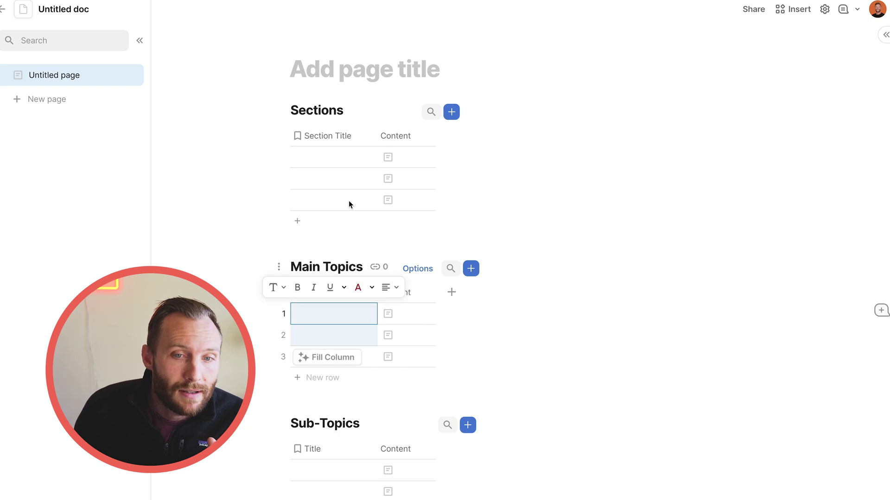
click(349, 157)
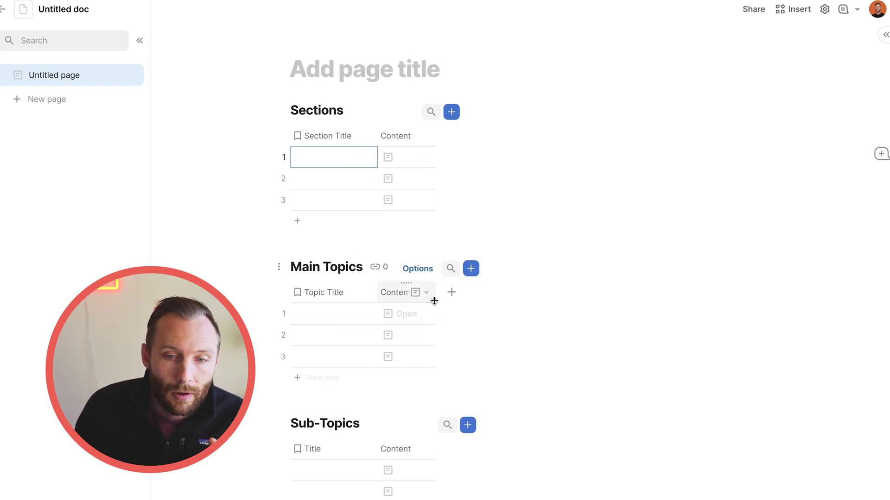
- Add a Relation column to Main Topics pointing to the Sections table, and create its linked relation column for two-way editing
click(452, 292)
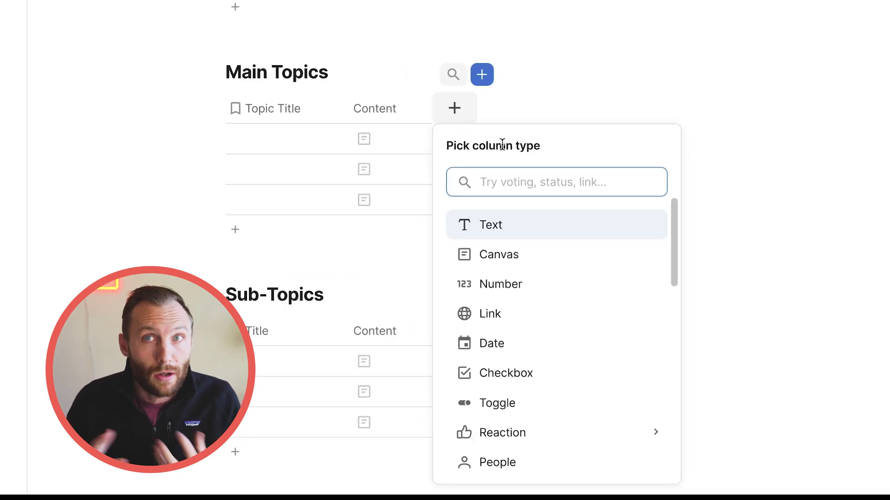
text(rel)
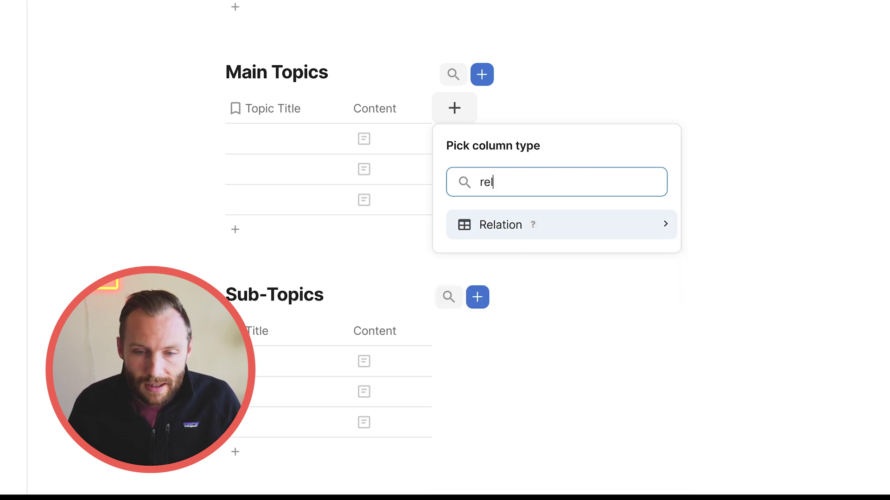
mouse_move(619, 230)
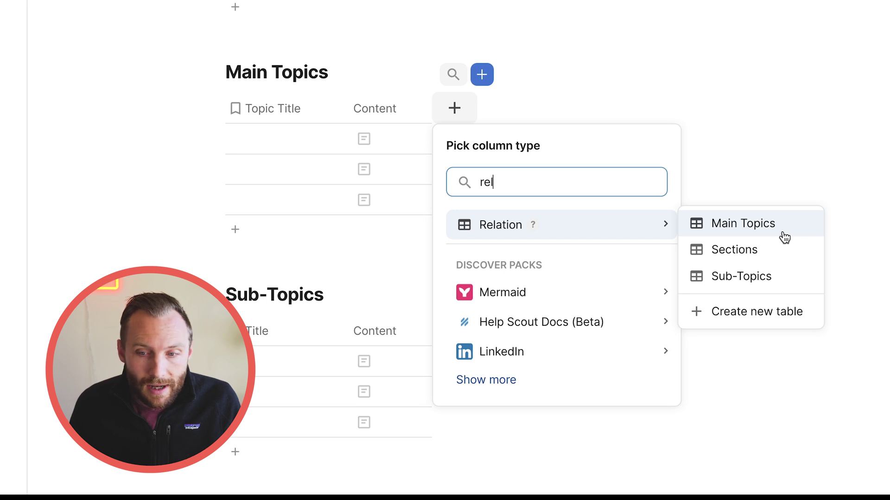
click(758, 251)
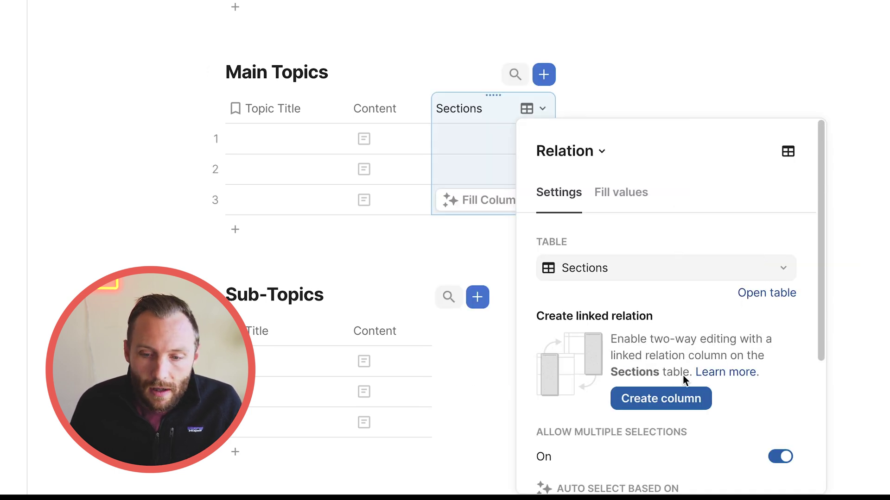
scroll(705, 308, down, 2)
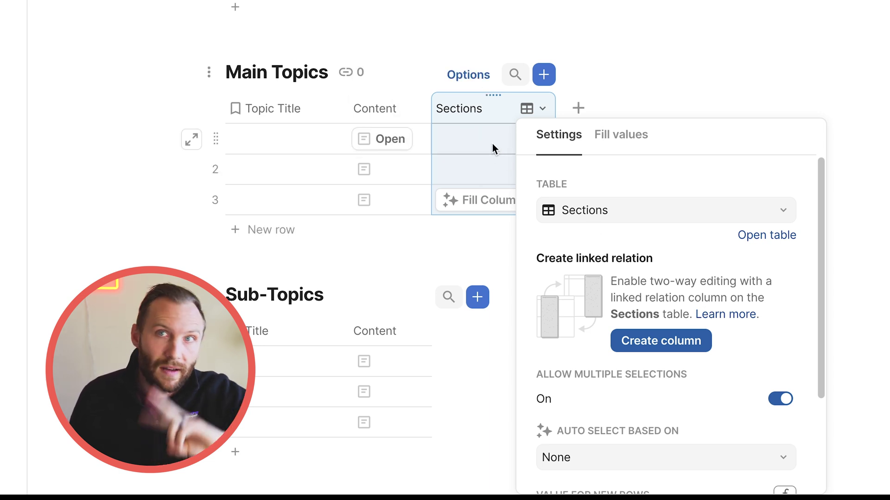
click(693, 343)
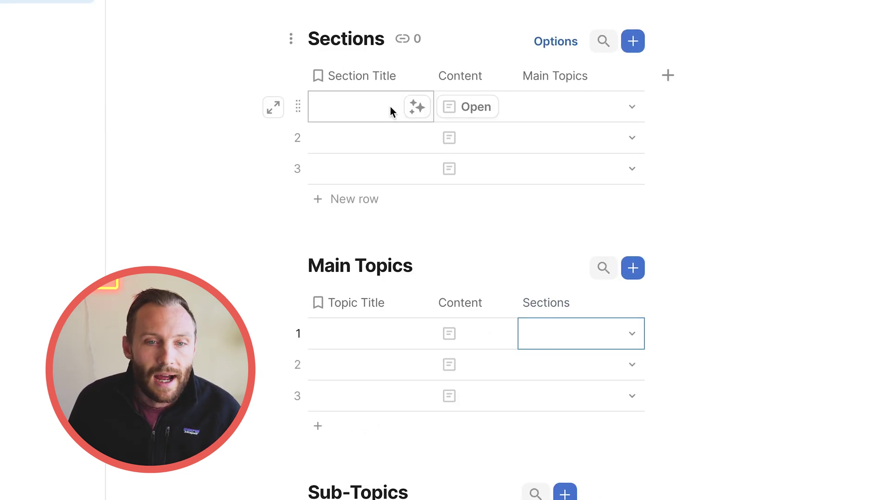
- Enter Animals, Plants and Food as the three section titles in the Sections table
click(386, 107)
text(ANim)
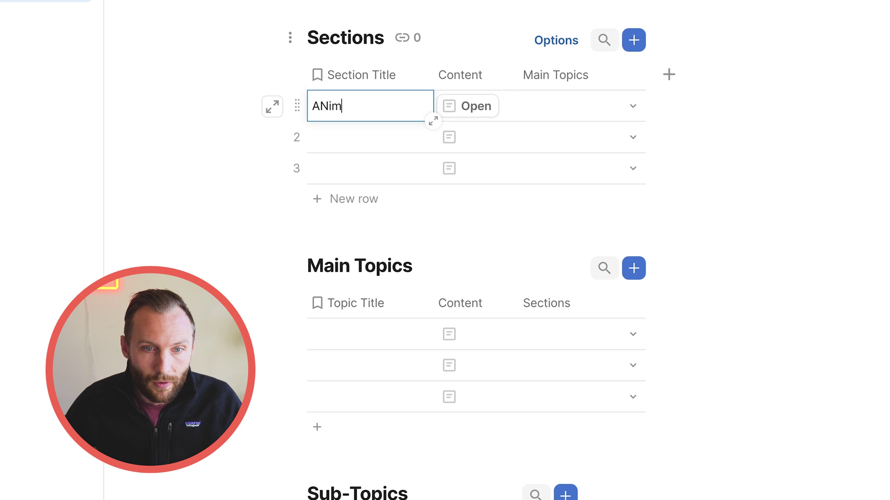
key(BackSpace)
key(BackSpace)
key(BackSpace)
text(nimals)
key(Return)
text(Plants)
key(Return)
text(Food)
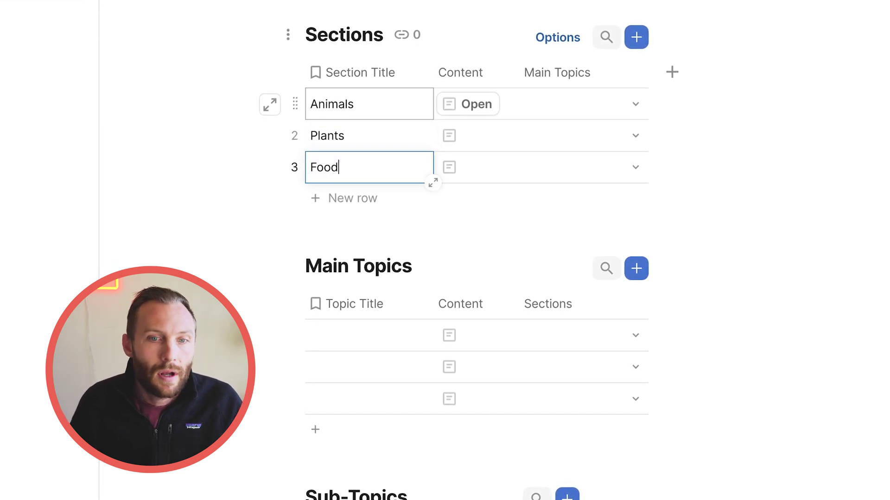
click(393, 99)
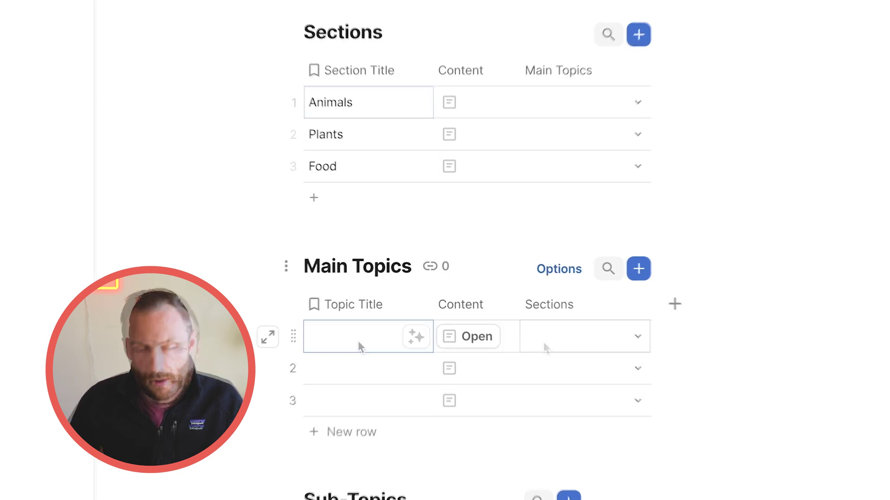
- Enter Giraffe, Gorilla, Redwood Tree, Raspberry Bush, Hamburger and Pizza as the topic titles in the Main Topics table
text(Giraffe Gorilla Redwood Tree)
key(Return)
text(Raspberry Bush)
key(Return)
text(Hamburger)
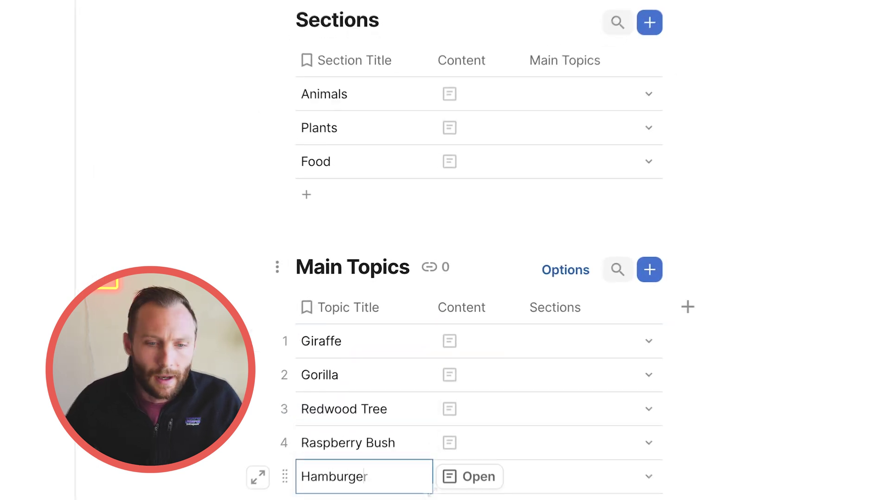
text(Pizza)
click(384, 410)
- In the Main Topics table, link both Giraffe and Gorilla to the Animals section
click(569, 275)
click(570, 275)
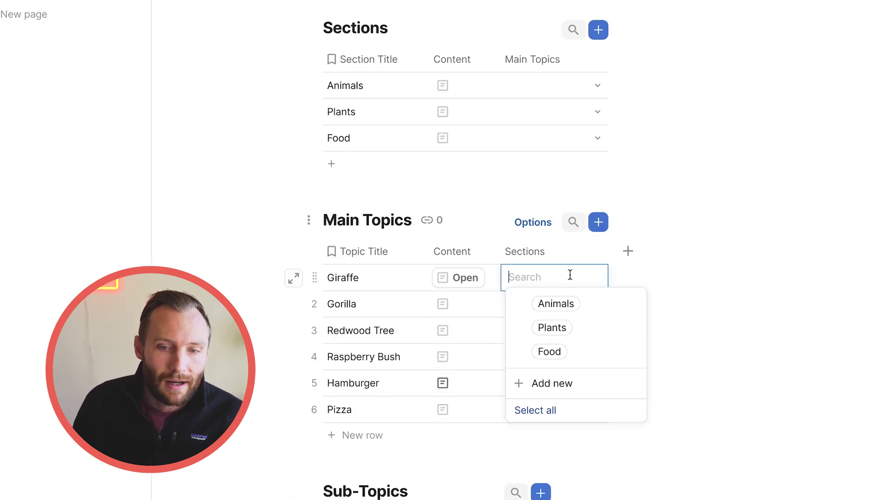
click(588, 305)
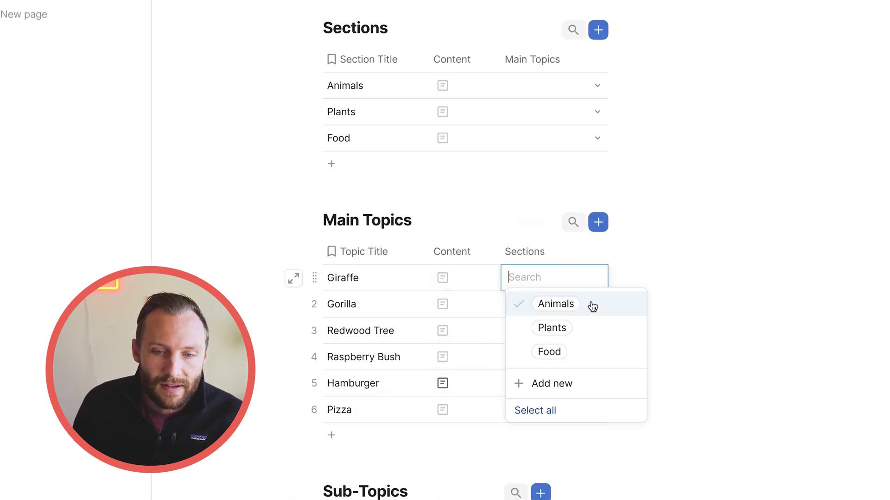
click(459, 305)
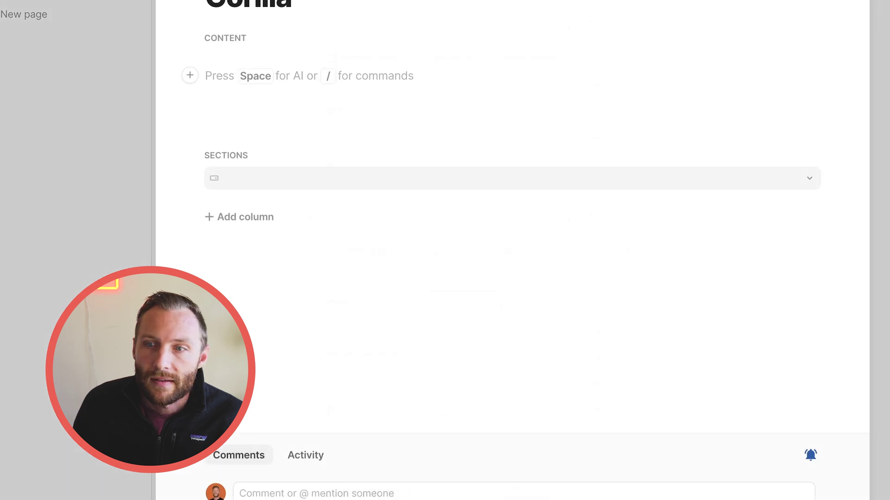
key(Escape)
click(574, 310)
click(576, 308)
click(537, 332)
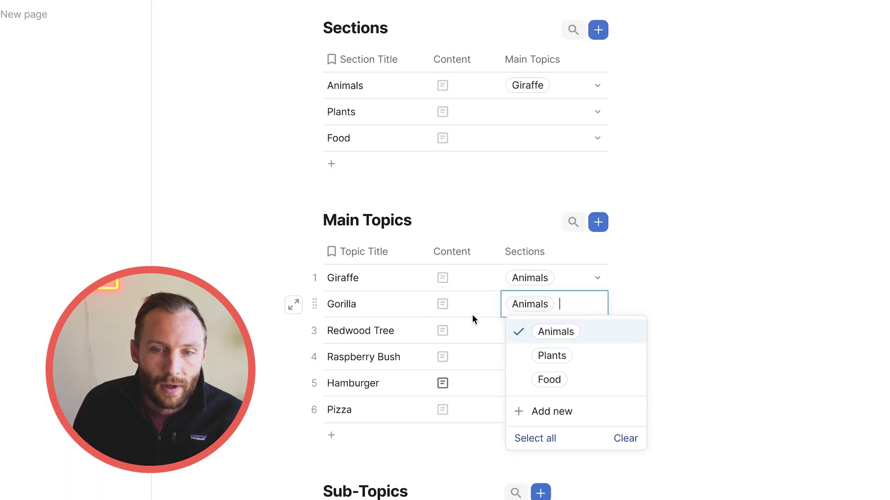
click(389, 301)
- In the Sections table, link Redwood Tree and Raspberry Bush as main topics of Plants
click(578, 89)
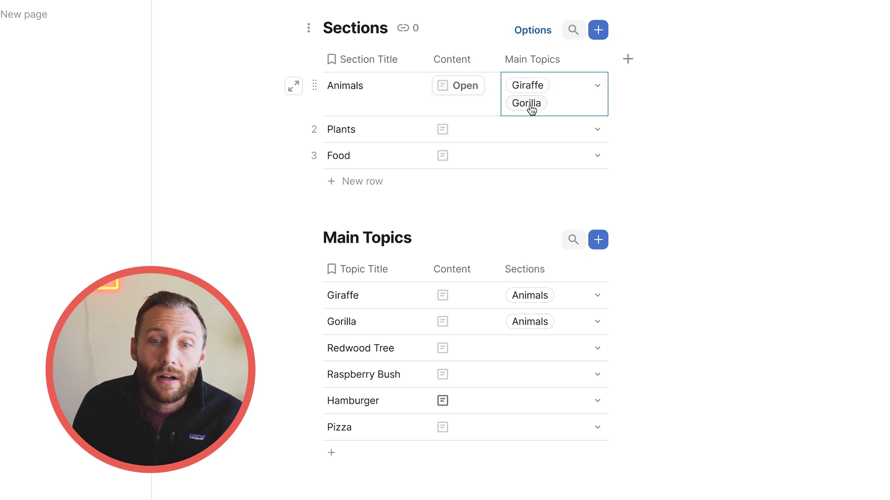
shift+click(362, 101)
click(580, 133)
click(579, 128)
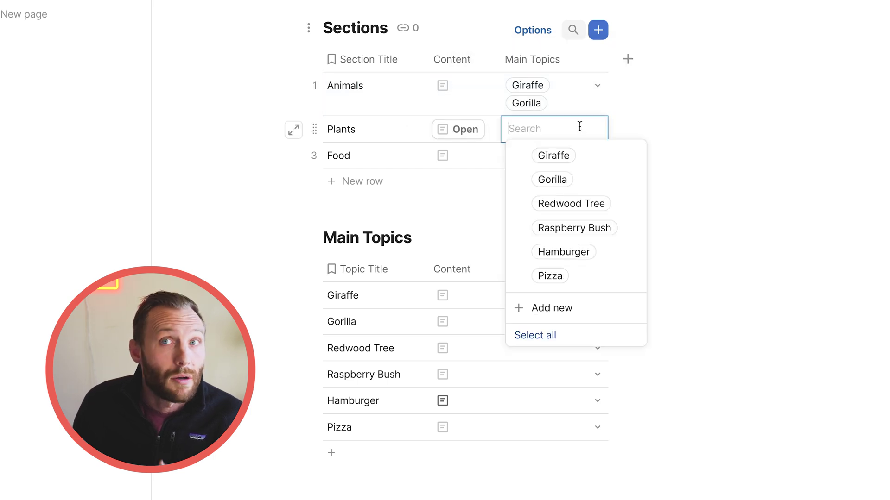
click(622, 205)
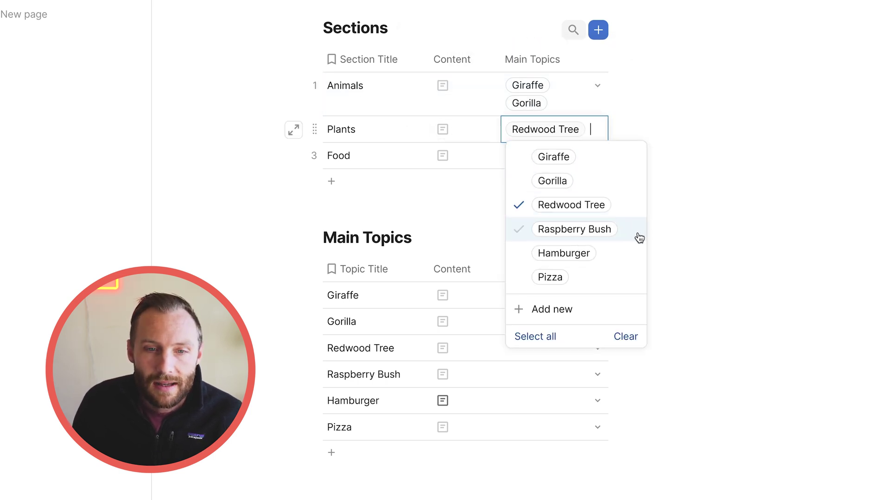
click(636, 230)
click(367, 161)
- In the Sections table, link Hamburger and Pizza as main topics of Food
click(530, 181)
click(530, 182)
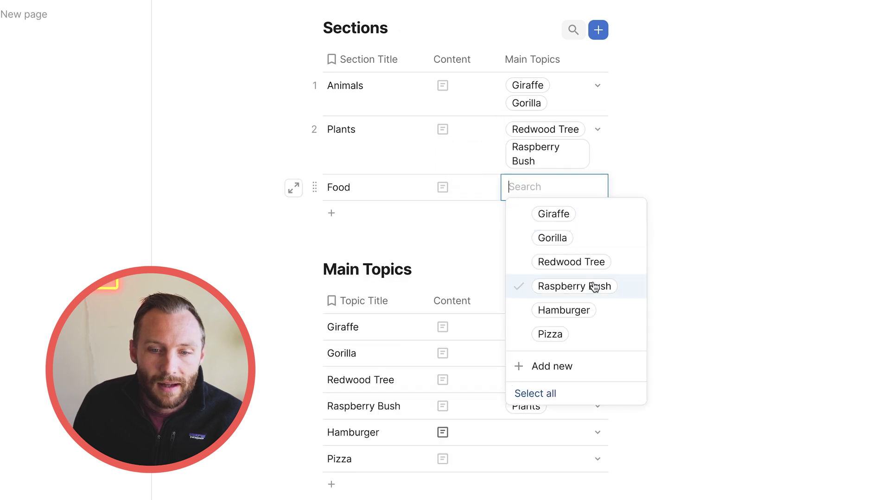
click(613, 319)
click(611, 342)
click(390, 160)
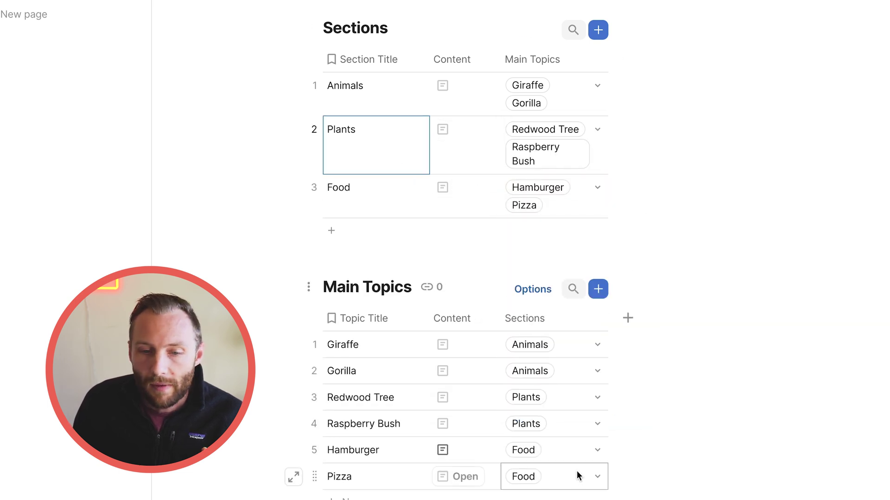
drag(581, 351, 576, 479)
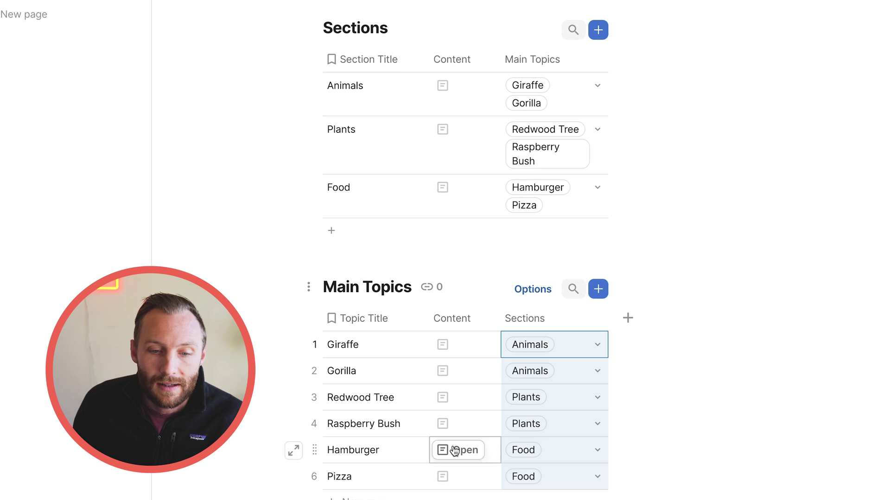
scroll(410, 419, down, 7)
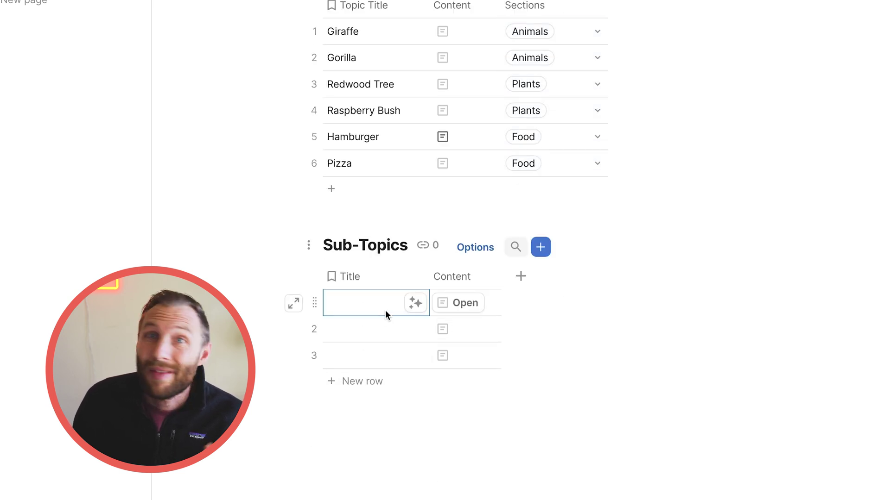
drag(385, 312, 385, 384)
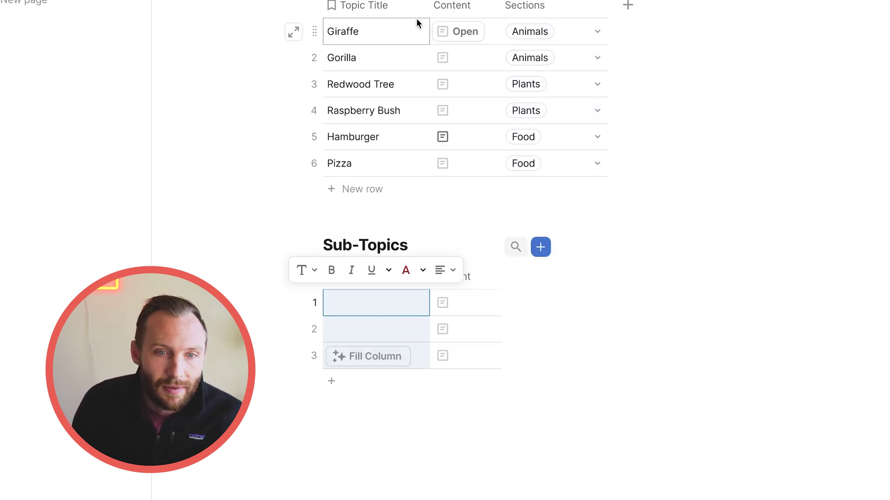
click(383, 33)
drag(383, 31, 382, 169)
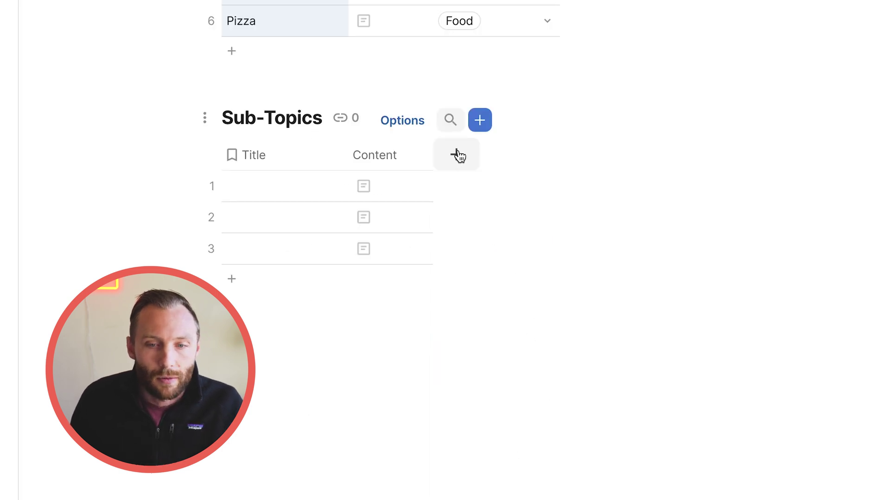
- Add a Relation column to Sub-Topics pointing to the Main Topics table, and create its linked relation column for two-way editing
click(520, 276)
text(rel)
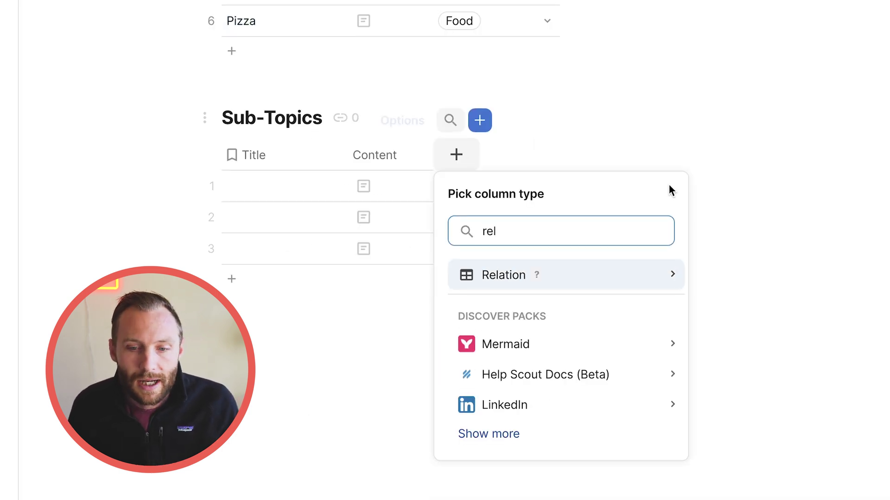
mouse_move(625, 261)
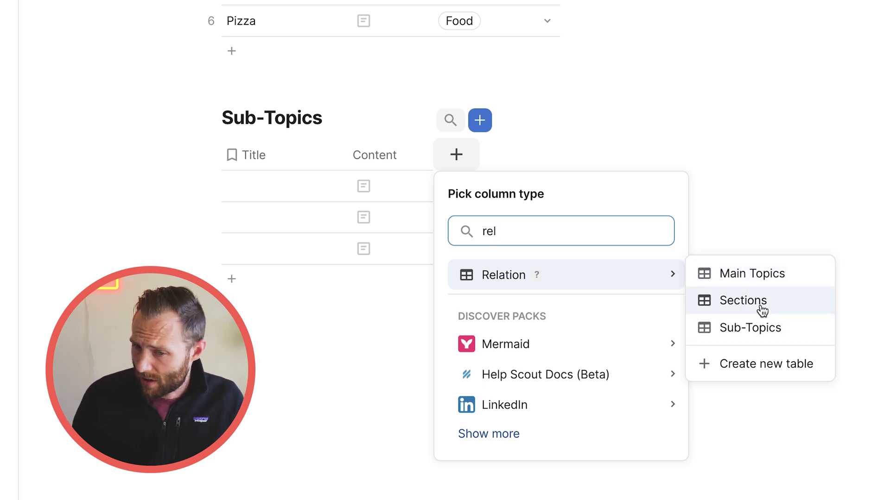
click(767, 275)
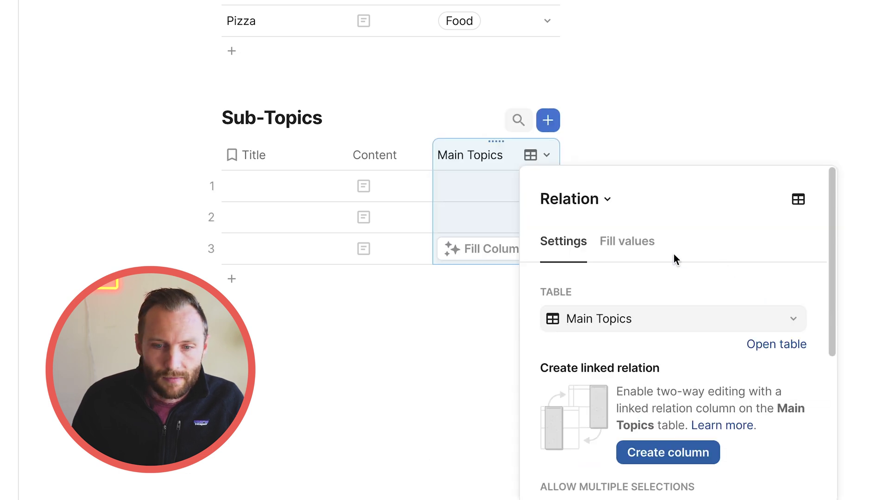
click(675, 459)
click(605, 29)
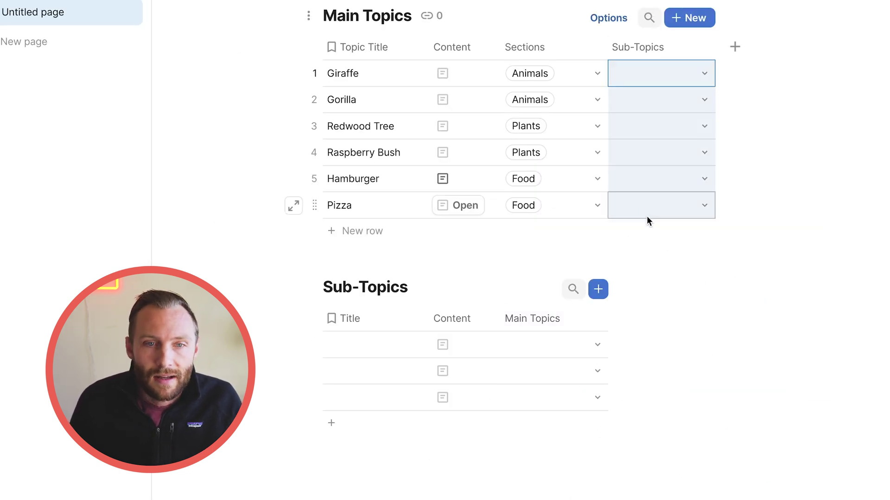
- Enter Diet, Predators and Fun Facts as the first three titles in the Sub-Topics table
click(300, 152)
text(Diet)
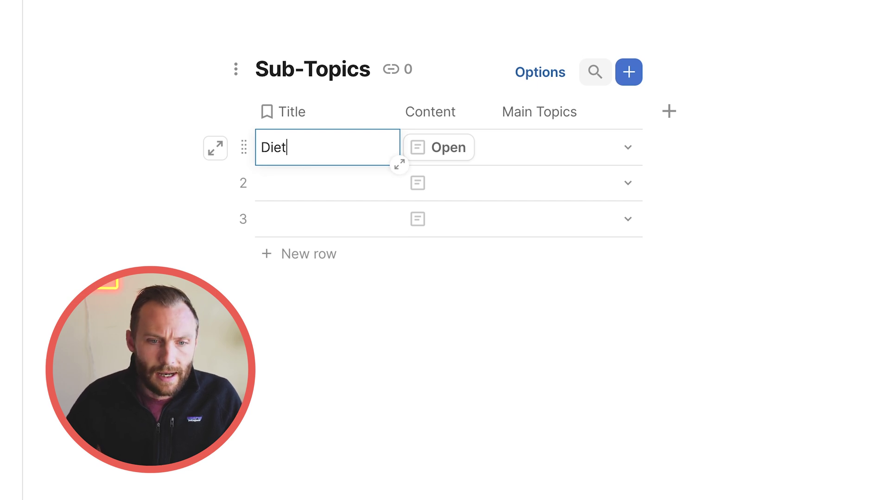
key(Return)
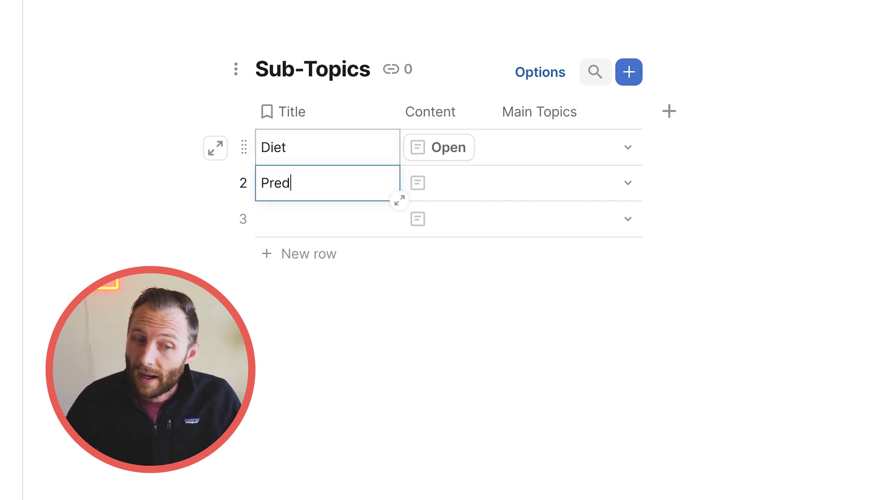
key(Return)
text(Fun Facts)
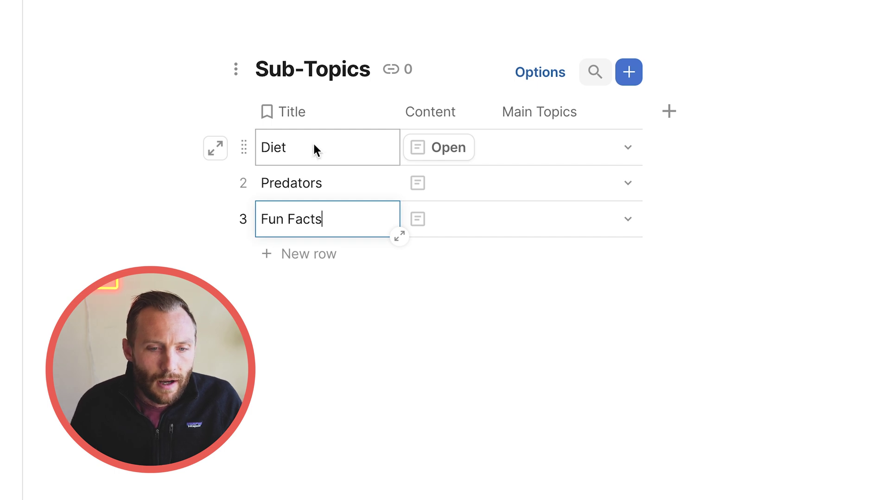
- Copy the Diet, Predators and Fun Facts titles into three new rows below them in Sub-Topics
drag(313, 147, 322, 217)
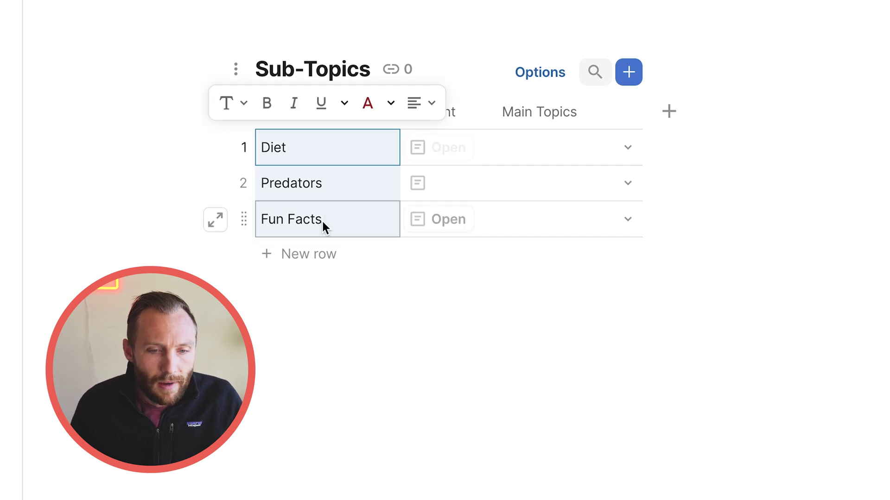
key(Return)
text(Diet Predators Fun Facts)
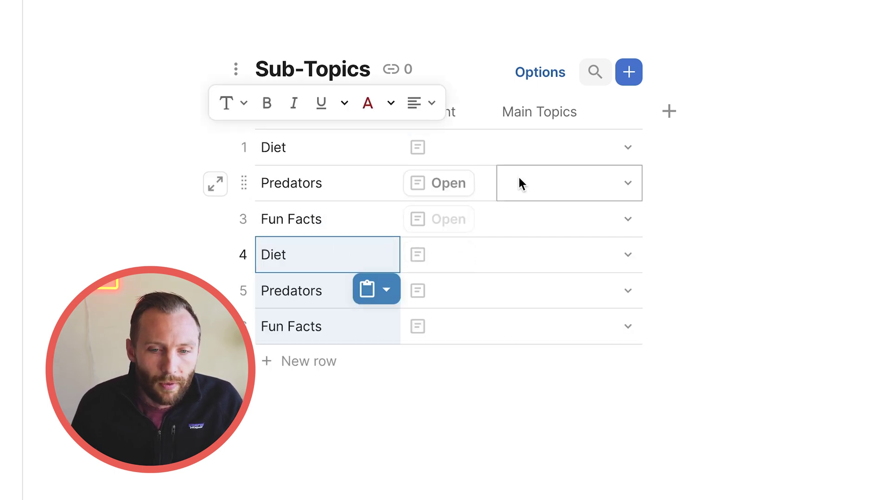
- Link the first Diet, Predators and Fun Facts rows in Sub-Topics to the main topic Giraffe
click(550, 157)
click(550, 158)
click(651, 182)
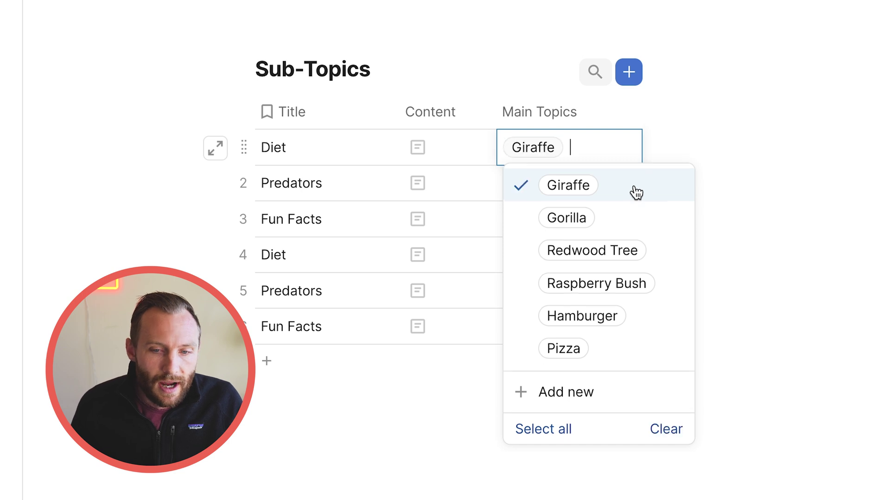
click(455, 185)
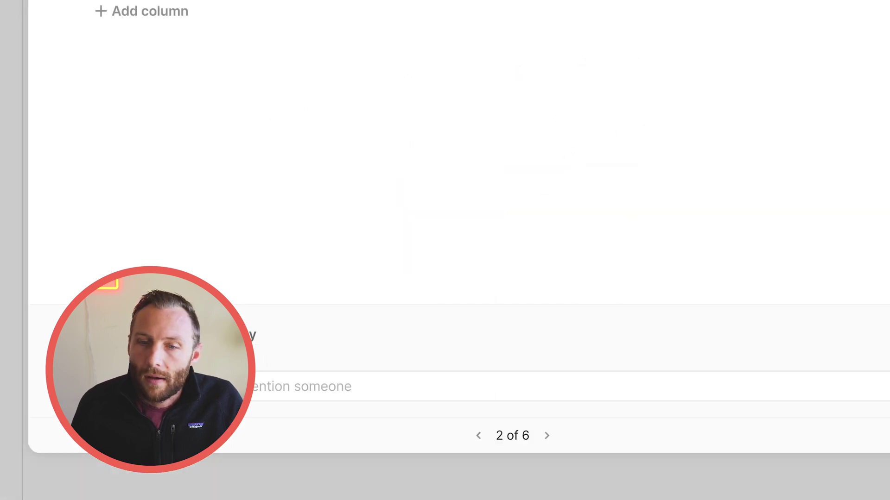
drag(586, 149, 596, 210)
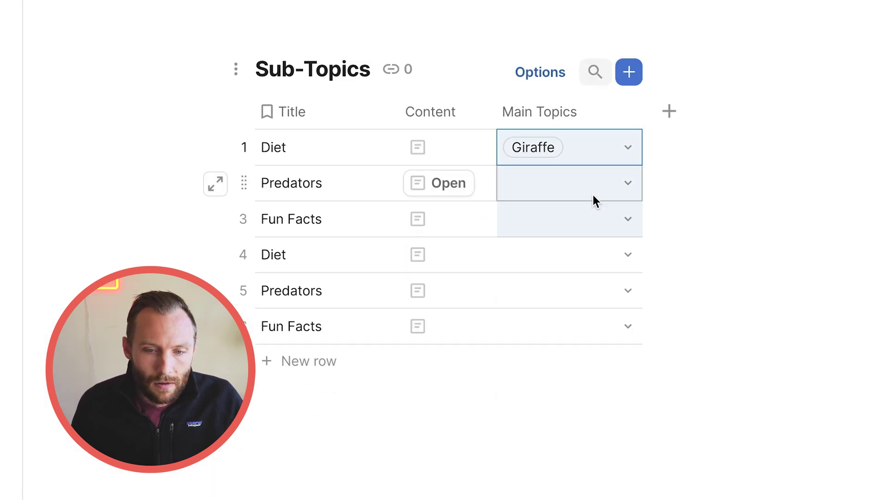
key(ctrl+v)
- Link the second set of Diet, Predators and Fun Facts rows in Sub-Topics to the main topic Gorilla
click(514, 255)
click(533, 263)
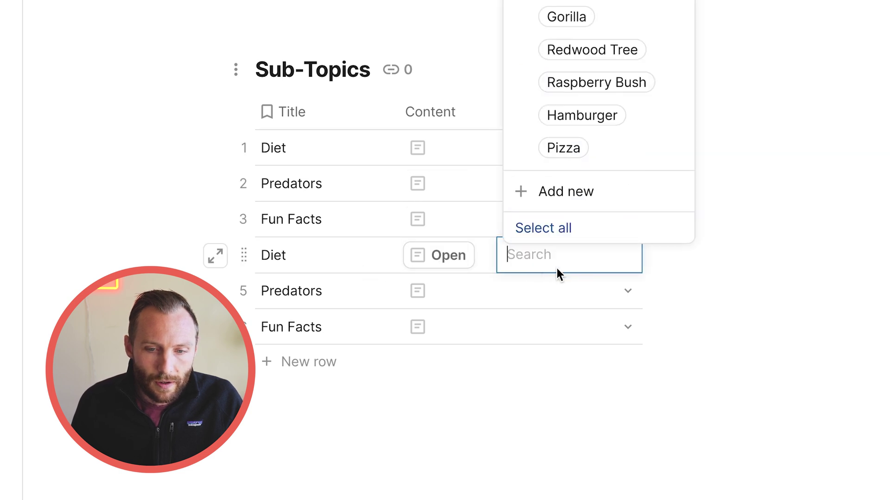
click(643, 23)
click(484, 264)
click(507, 263)
shift+click(610, 314)
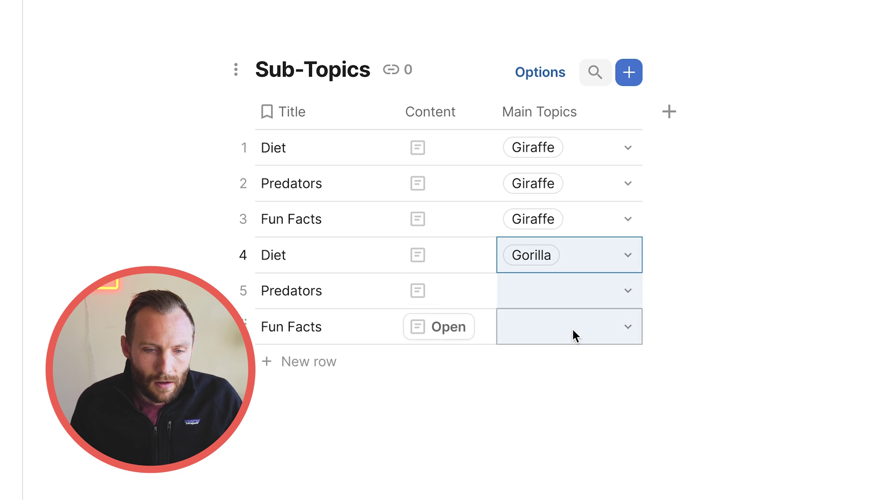
key(ctrl+v)
- Add two more Sub-Topics rows titled "Use Cases" and "Where its found"
click(311, 365)
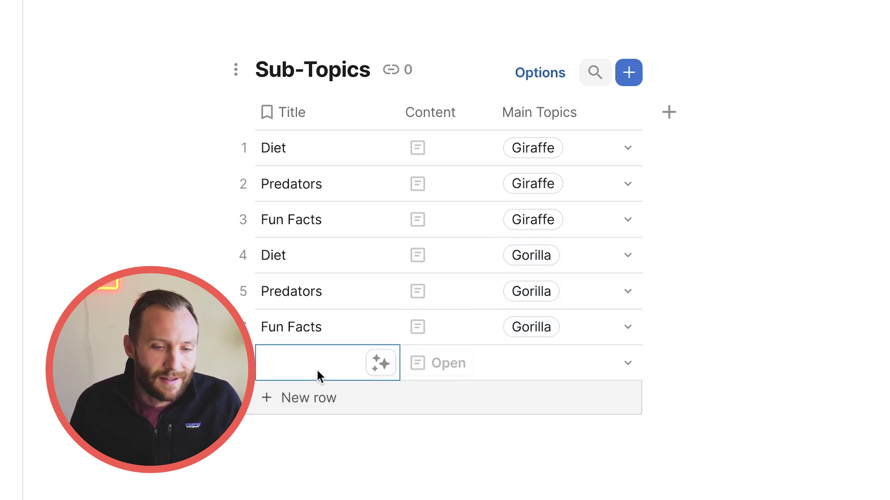
click(329, 371)
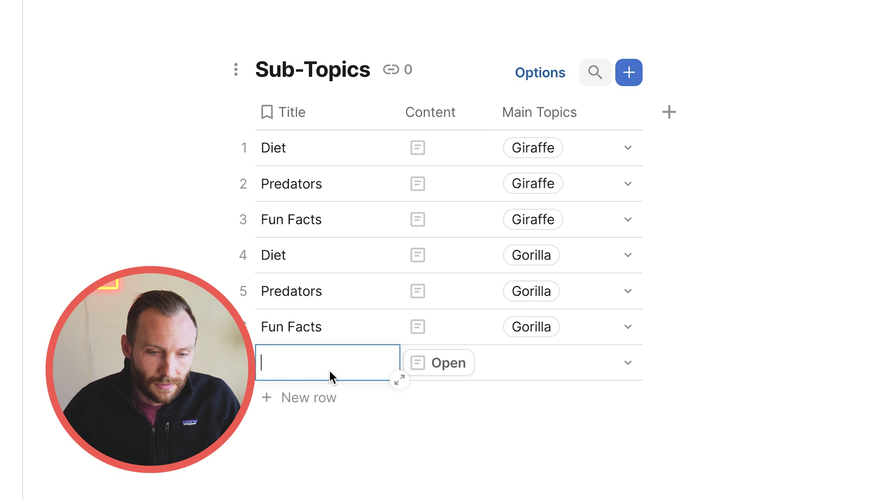
text(Use Cases)
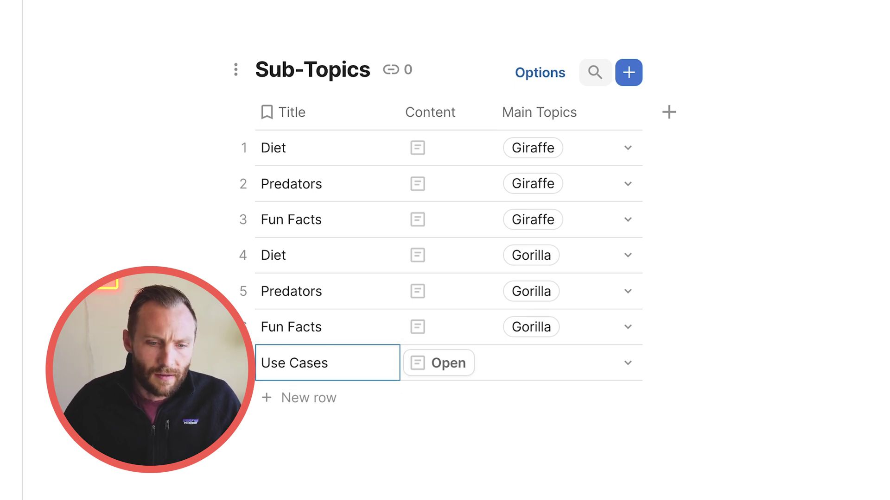
key(Return)
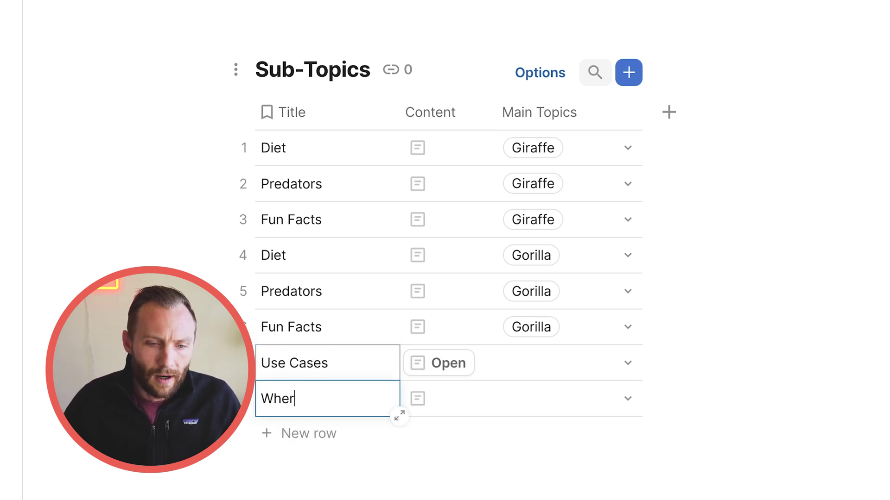
text(Where its found)
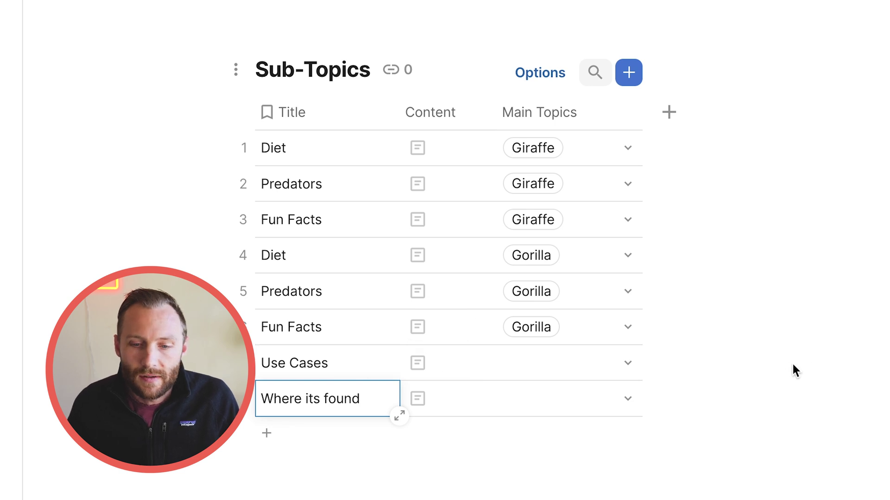
- Link the "Use Cases" and "Where its found" rows in Sub-Topics to the main topic Redwood Tree
click(630, 363)
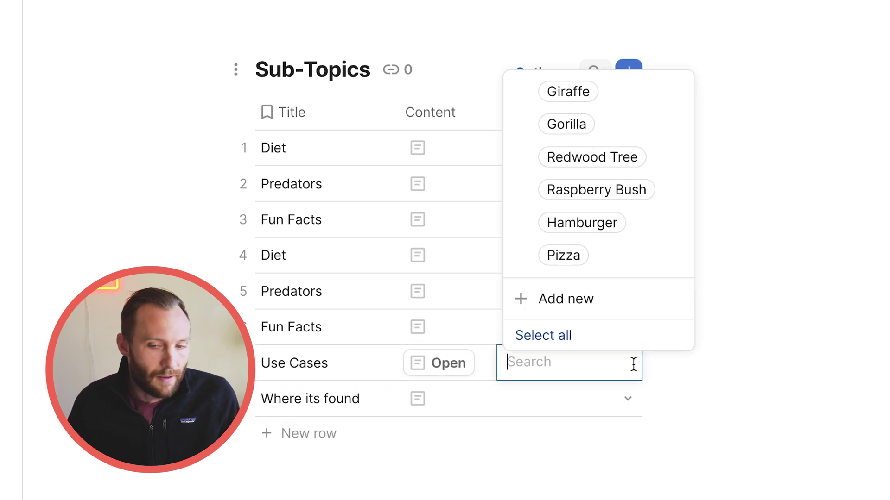
click(677, 155)
click(569, 403)
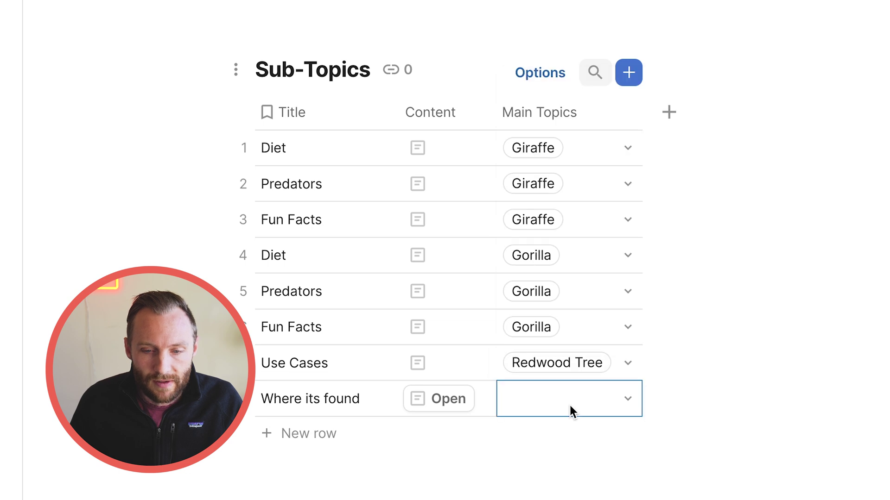
click(569, 403)
click(667, 193)
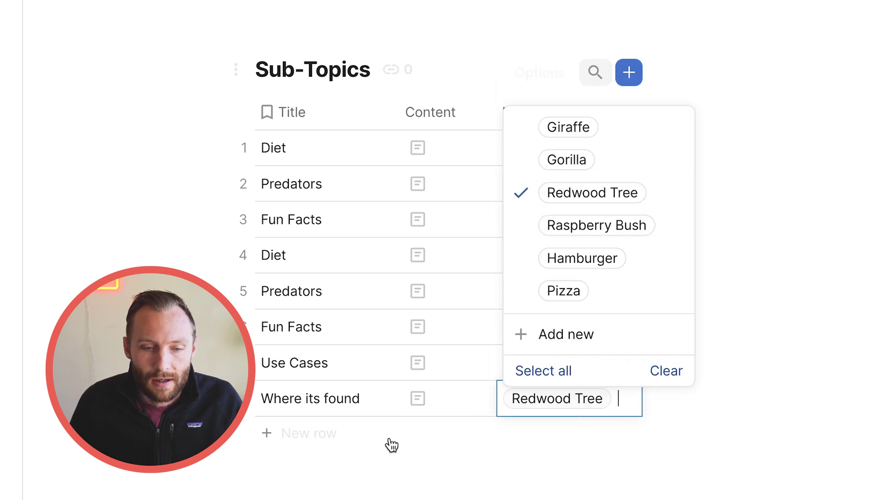
- Copy the "Use Cases" and "Where its found" titles into two new rows at the end of Sub-Topics
click(341, 441)
drag(333, 393, 346, 425)
click(346, 425)
text(Use Cases Where its found)
- Link the second "Use Cases" and "Where its found" rows in Sub-Topics to the main topic Raspberry Bush
click(598, 431)
click(601, 431)
click(662, 277)
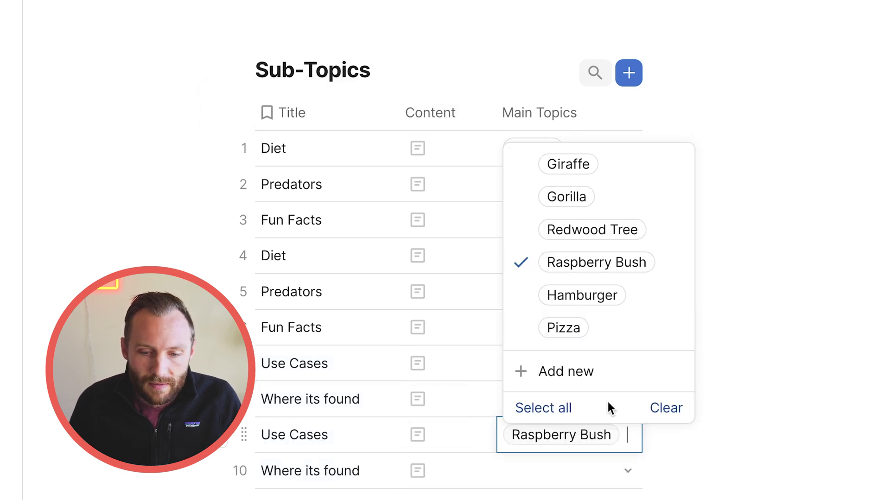
key(Escape)
key(ctrl+c)
click(611, 484)
key(ctrl+v)
- Review how the Main Topics rows link to their sections and sub-topics across the tables
scroll(412, 434, down, 3)
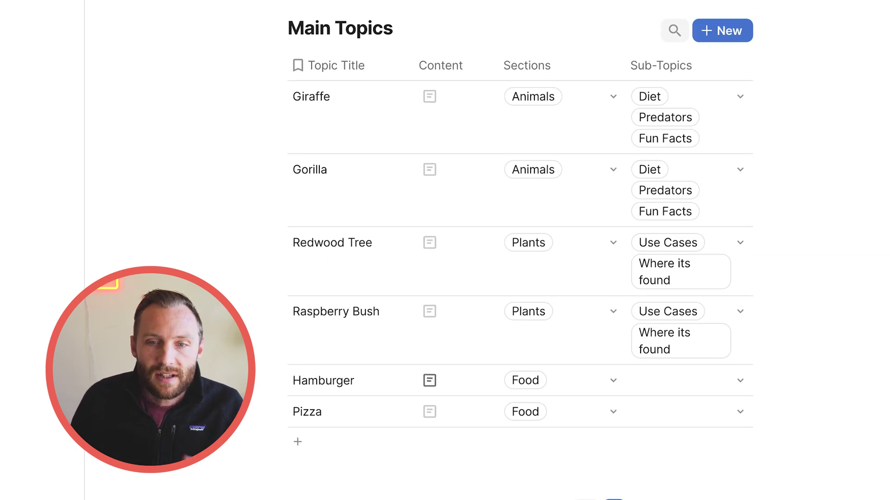
click(510, 242)
click(380, 113)
shift+click(445, 412)
shift+click(718, 408)
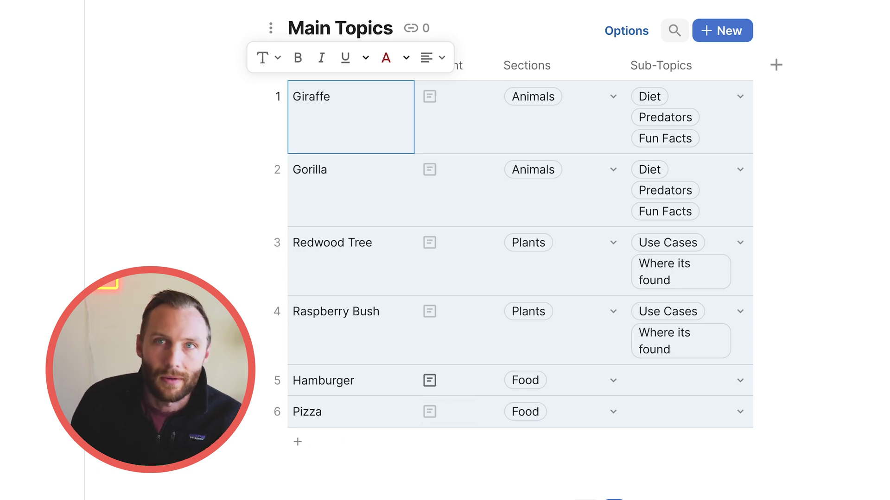
scroll(598, 356, up, 5)
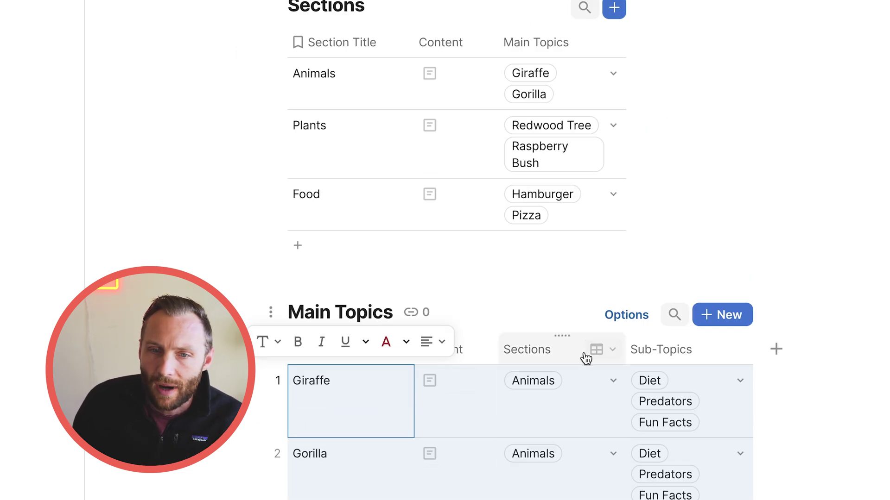
click(382, 402)
scroll(507, 225, down, 8)
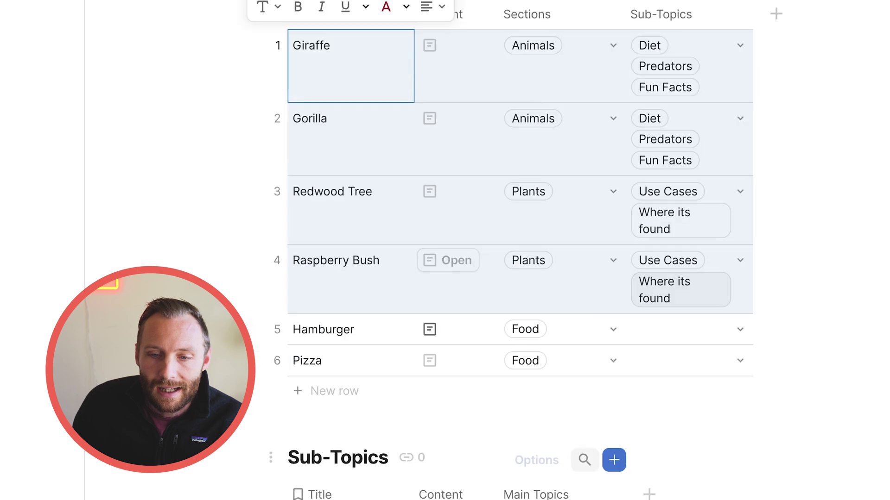
scroll(415, 308, up, 8)
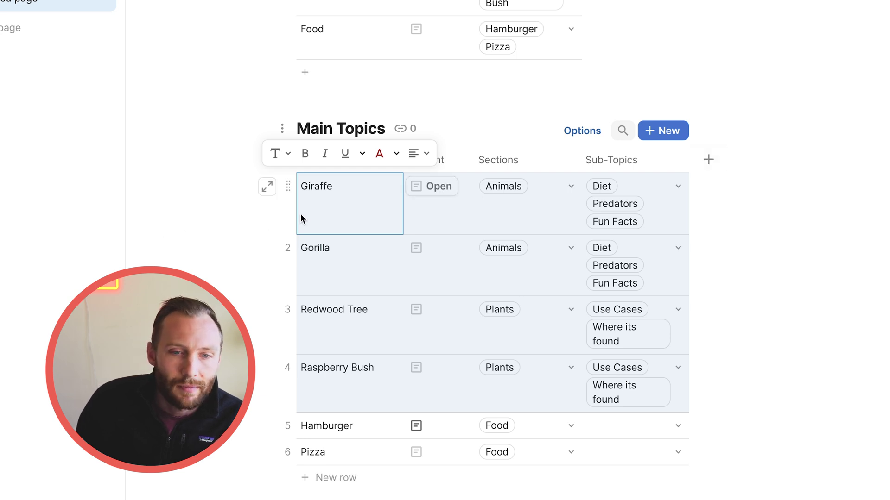
- Add an AI column at the end of the Main Topics table
drag(302, 219, 352, 448)
click(708, 160)
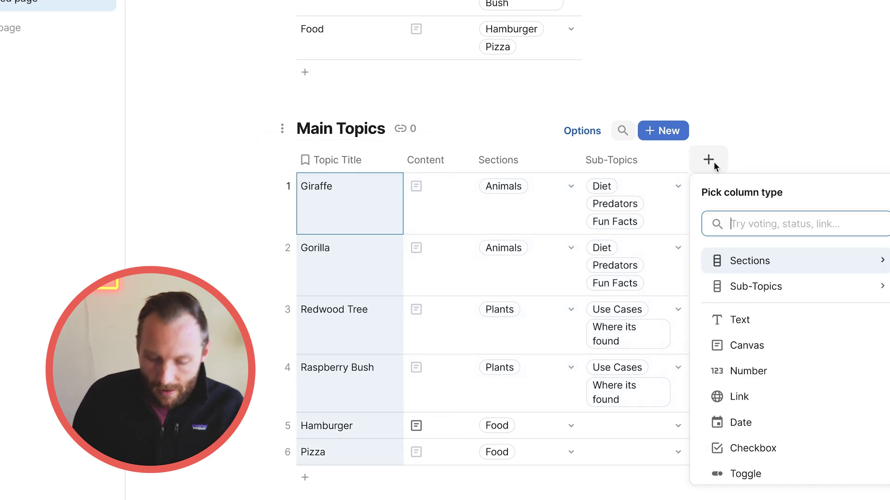
text(ai)
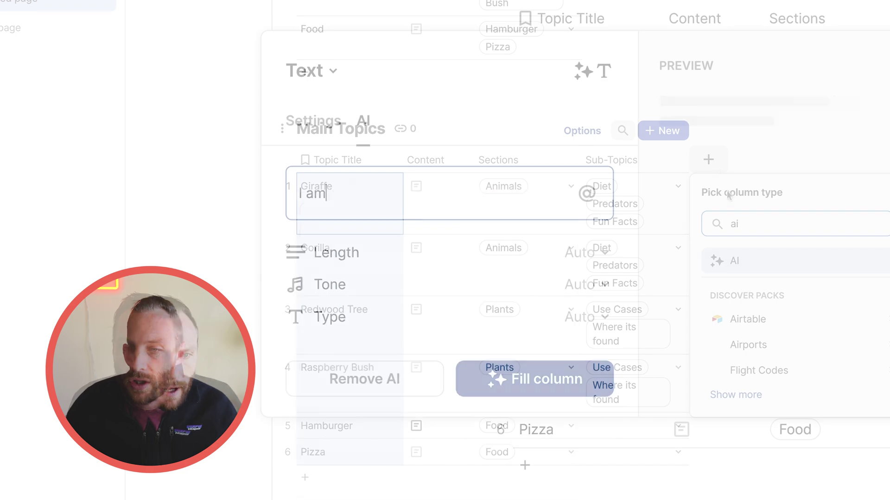
- Prompt the AI column to "Write three paragraphs of information in a fun tone" about each row's topic for informational pieces, and fill the column
text(writing some informational pieces about)
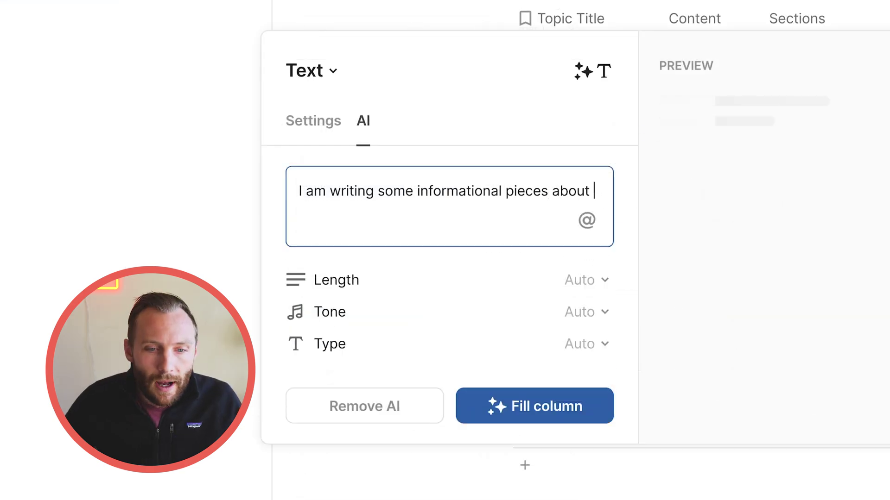
text( a @)
key(Return)
text(.)
key(Return)
key(Return)
text(Write three paragraphs of information in a fun tone about a @)
key(Return)
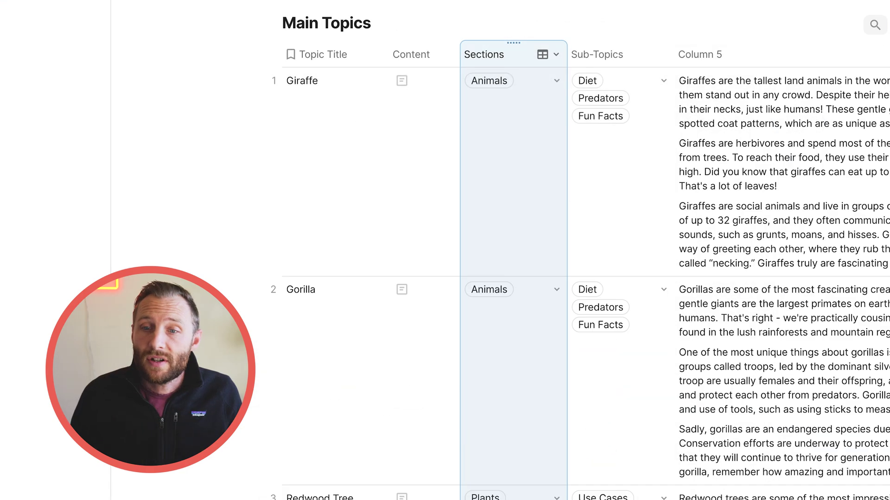
- Copy the generated paragraphs for all topics from Column 5 into the Content column of Main Topics, and delete Column 5
scroll(788, 99, down, 15)
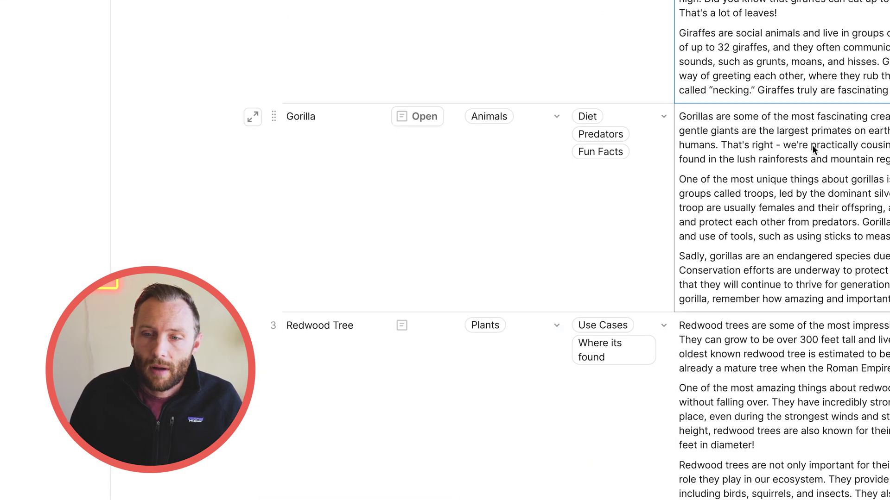
click(805, 170)
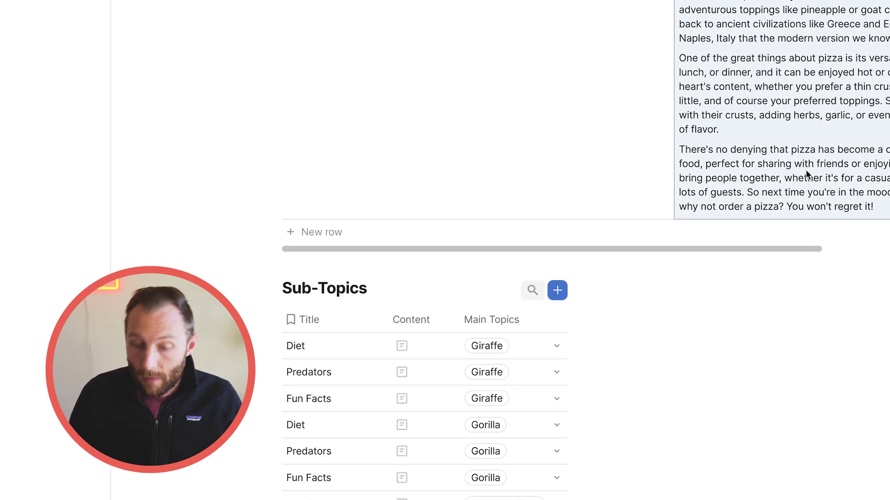
scroll(747, 152, up, 15)
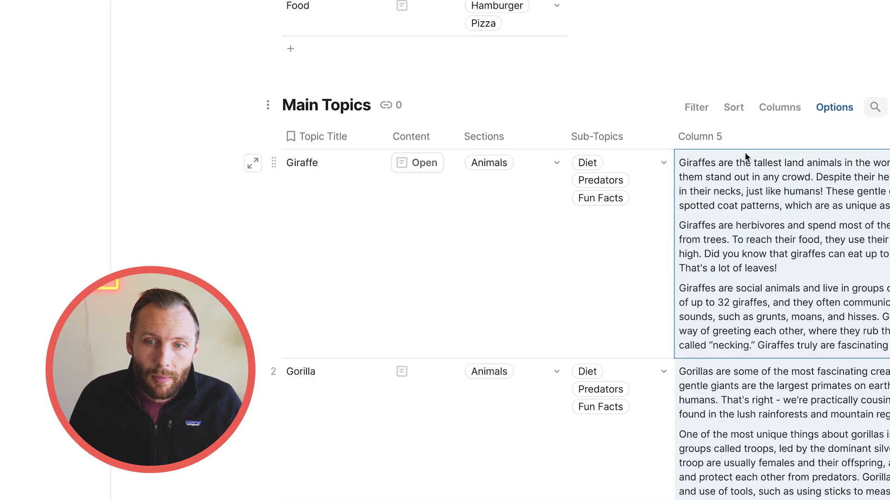
click(418, 327)
scroll(551, 302, down, 20)
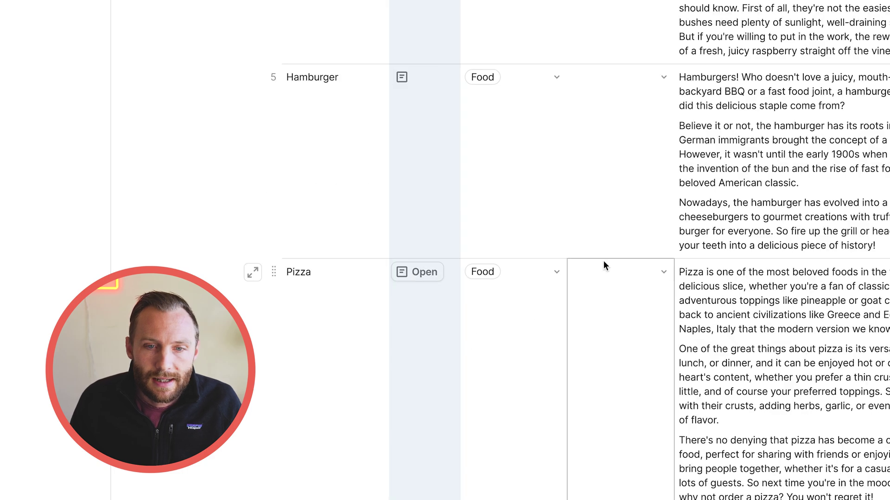
scroll(858, 115, up, 8)
scroll(768, 69, up, 10)
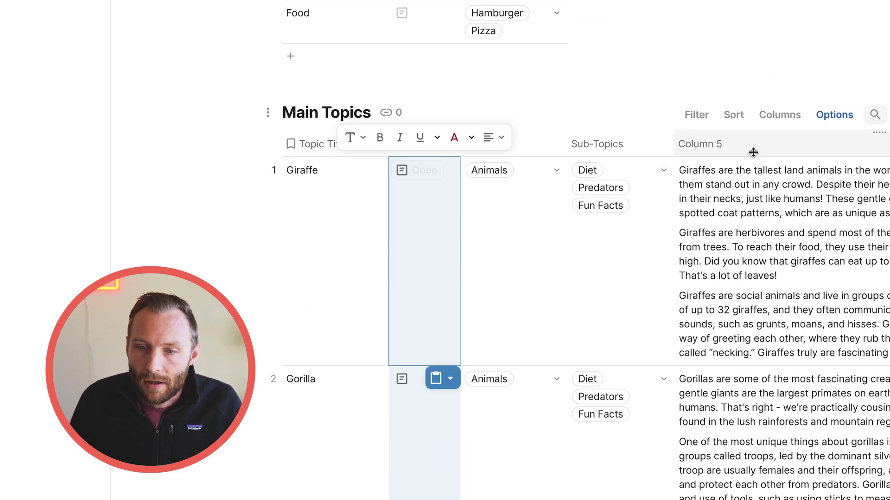
click(750, 148)
key(Delete)
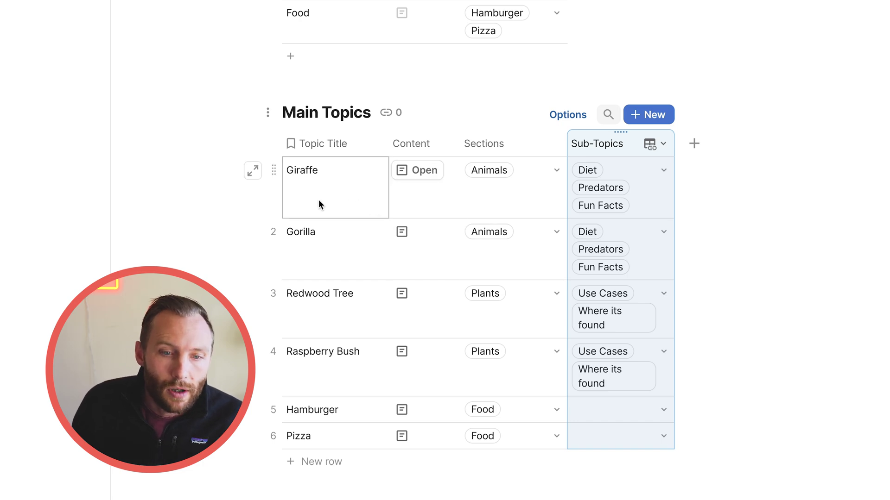
- Edit the layout of the opened Giraffe row from Main Topics, hiding the Sections and Sub-Topics columns
click(253, 171)
drag(547, 229, 113, 160)
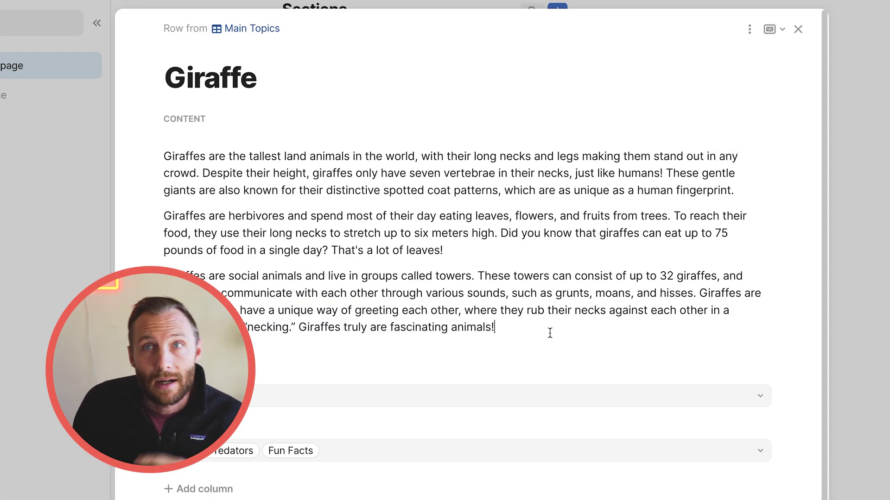
drag(525, 324, 186, 147)
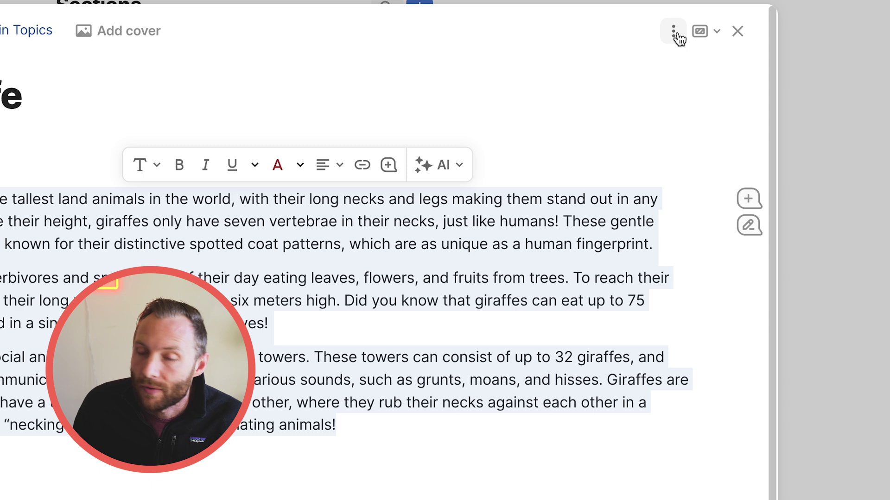
click(674, 32)
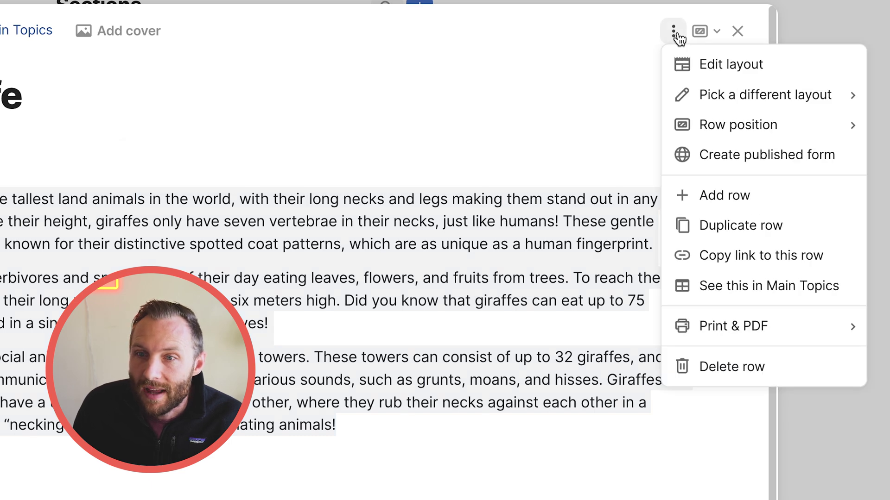
click(724, 64)
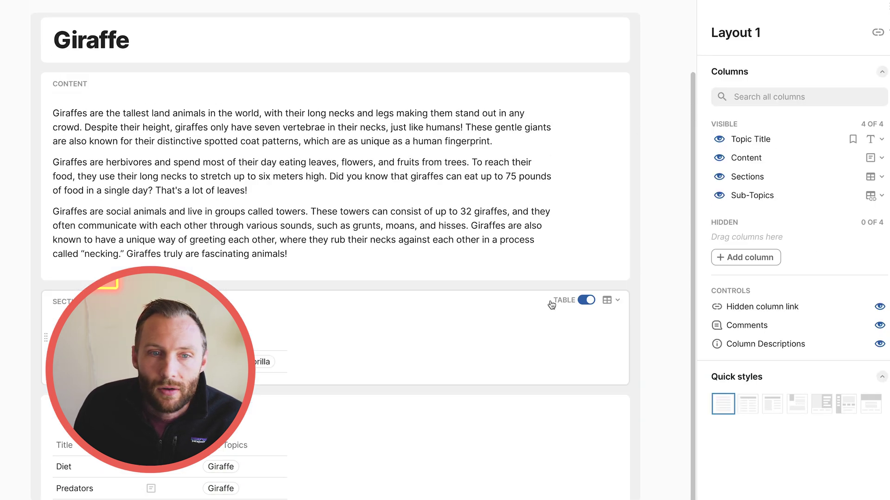
scroll(545, 328, up, 4)
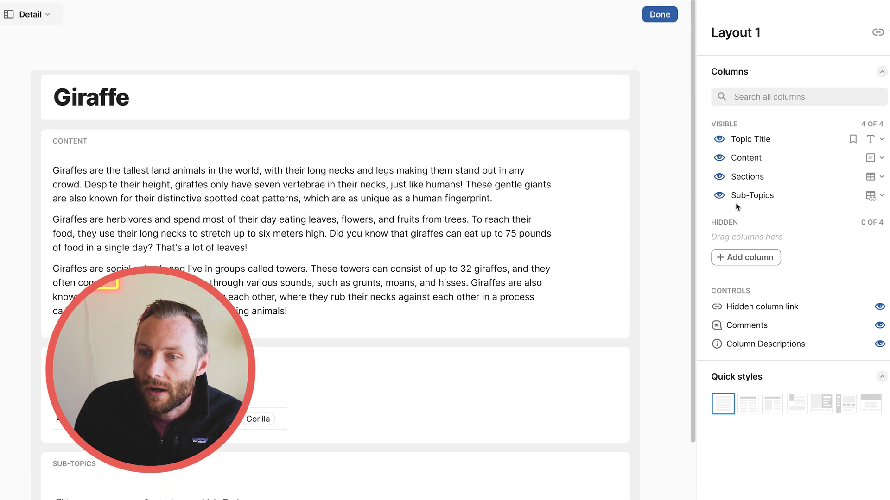
scroll(671, 215, down, 1)
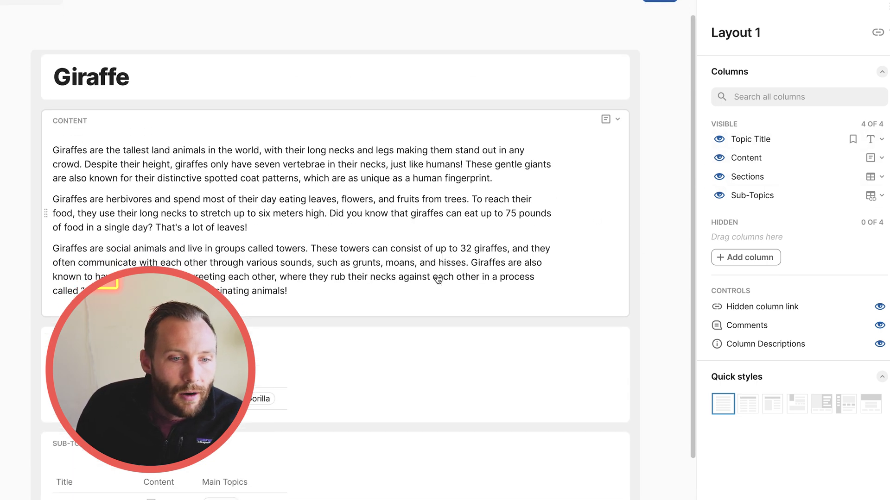
click(718, 178)
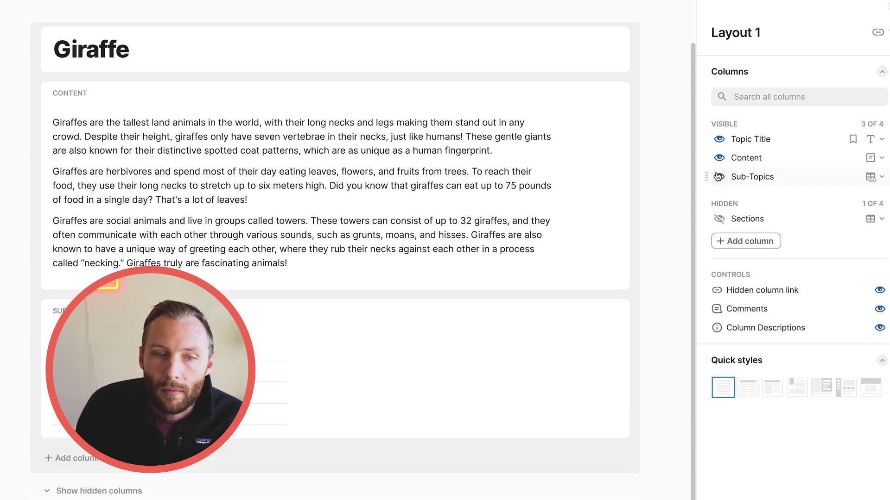
click(719, 176)
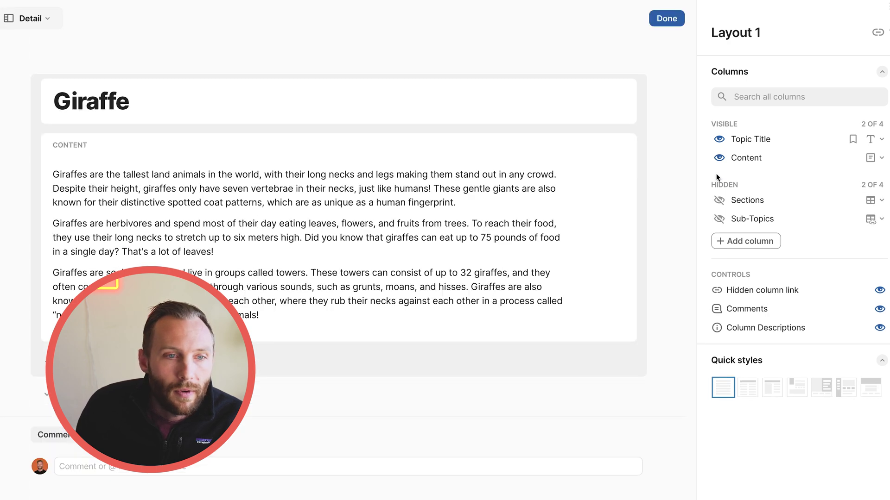
- Center the Topic Title in the row layout and keep its label style at None
click(173, 116)
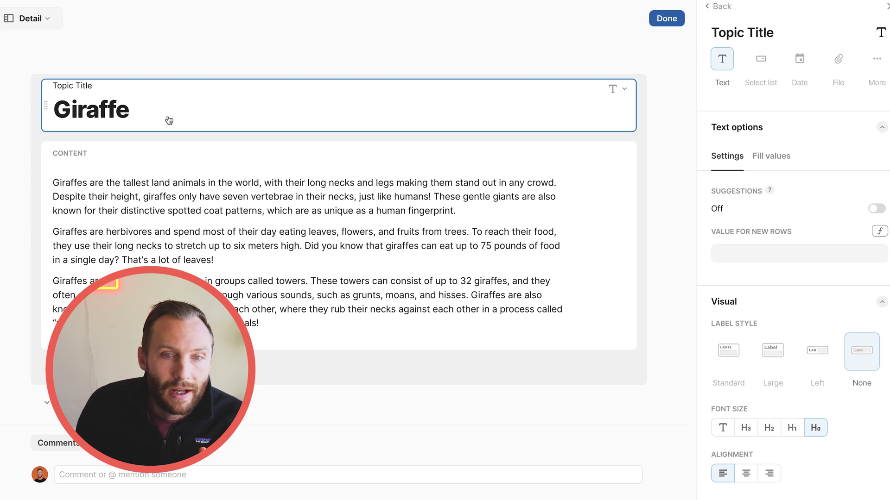
click(817, 364)
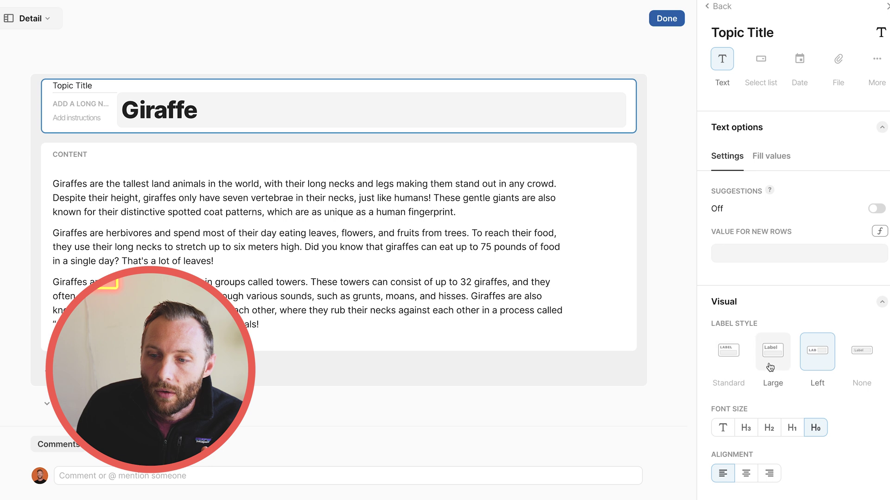
click(855, 364)
click(750, 480)
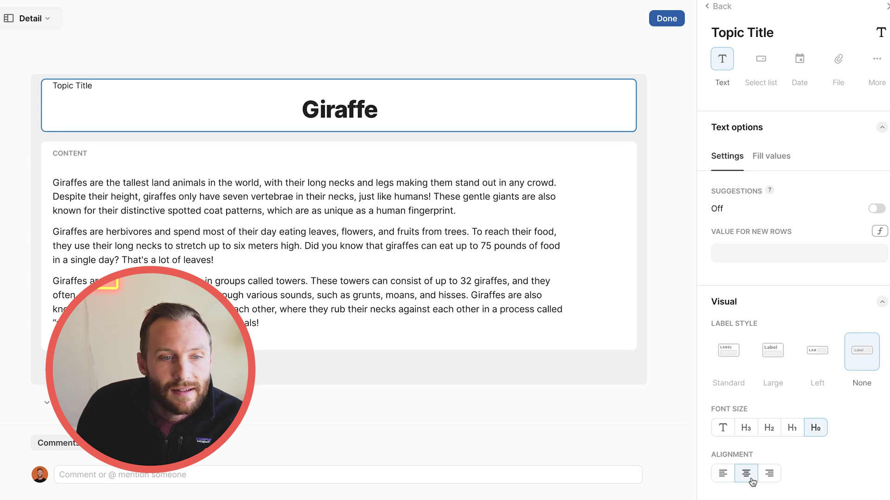
- Set the Content field's label style to None and return to the overall layout settings
click(179, 243)
click(828, 347)
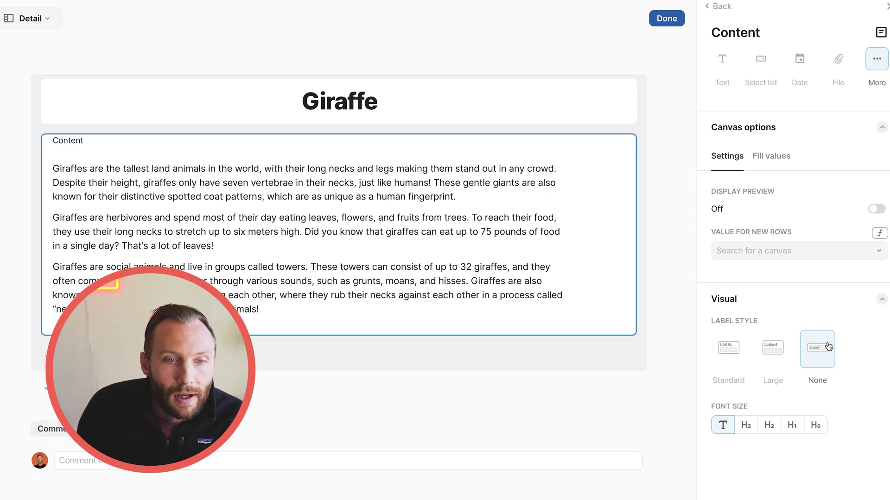
click(718, 13)
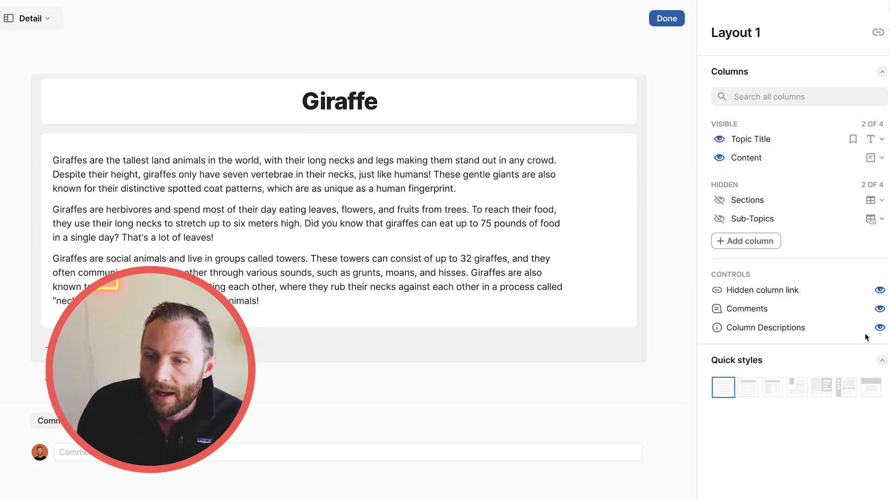
- Hide the hidden column link and the comments in the row layout, and finish editing the layout
click(880, 291)
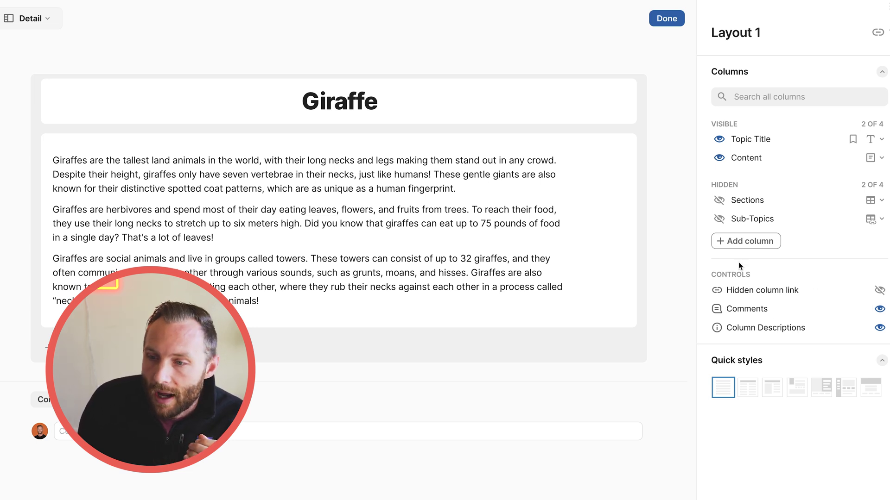
click(880, 308)
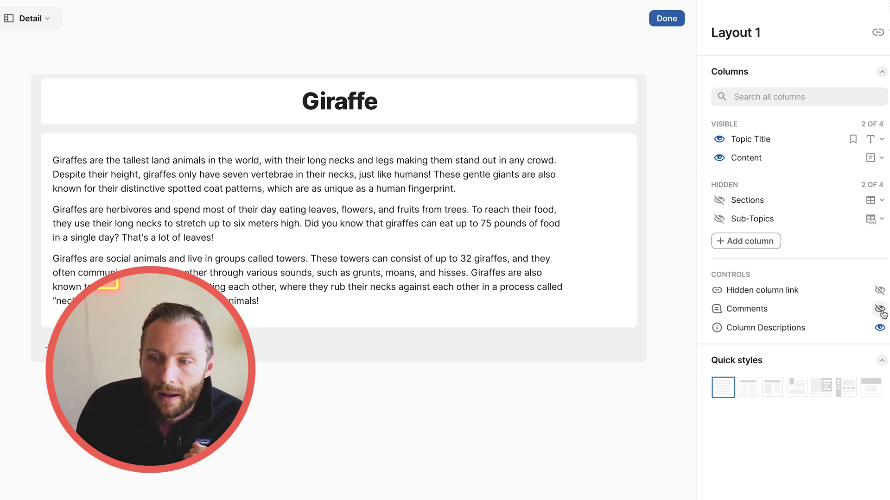
click(670, 22)
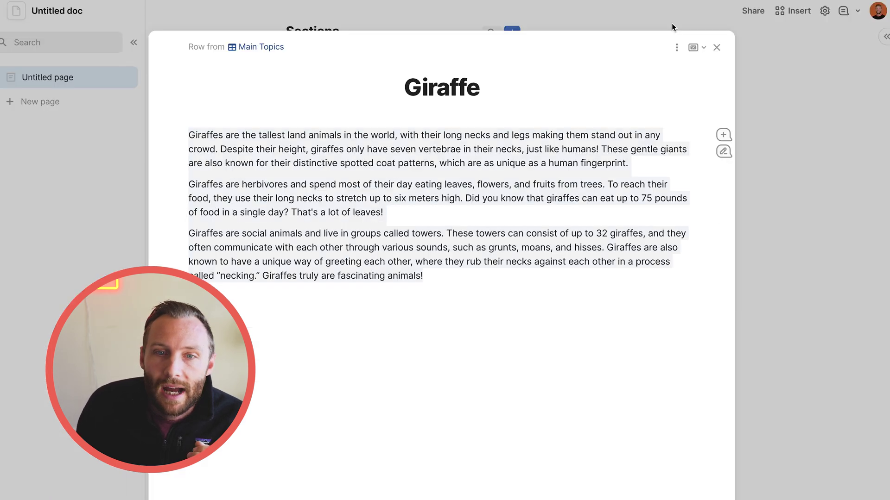
- Close the Giraffe row and check how the row layout looks on the Gorilla row from Main Topics
click(716, 47)
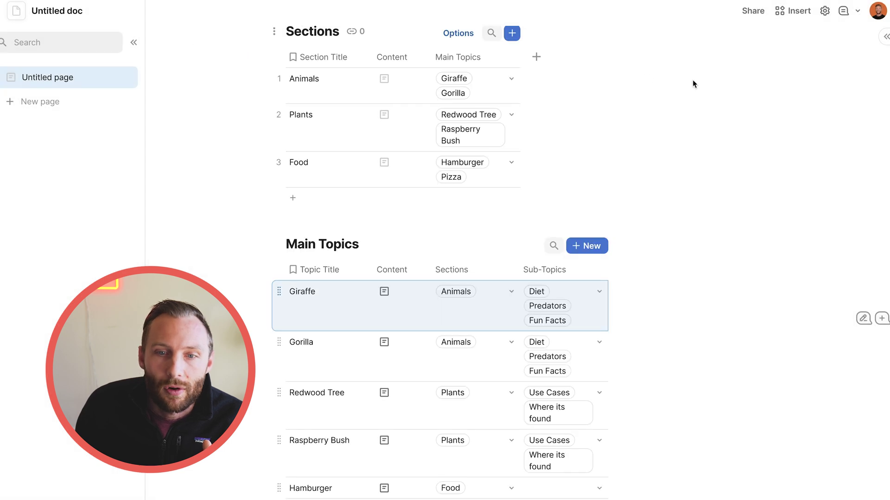
click(262, 342)
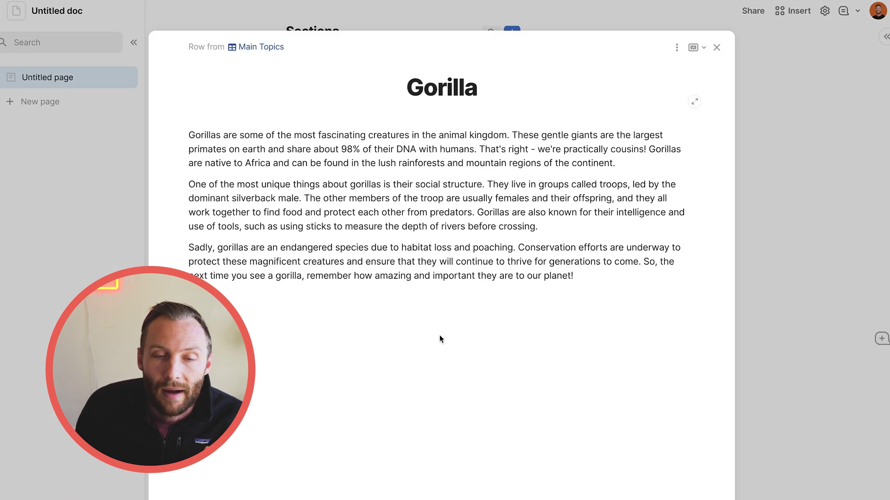
click(717, 48)
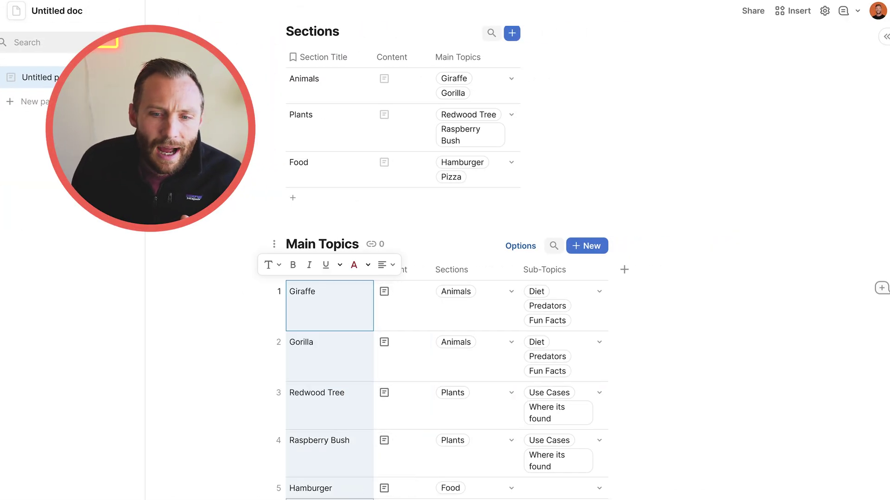
- Edit the layout of the Gorilla row from Main Topics and unhide the Sub-Topics column
scroll(362, 411, down, 1)
drag(338, 301, 561, 306)
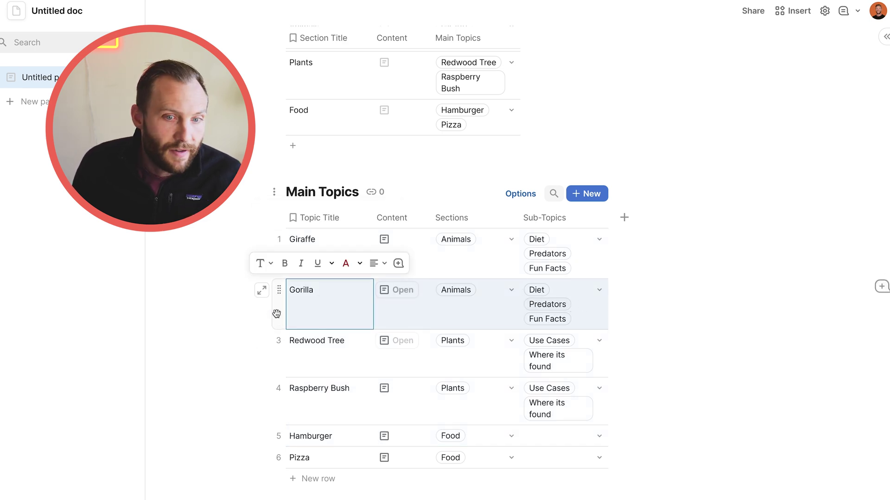
click(268, 294)
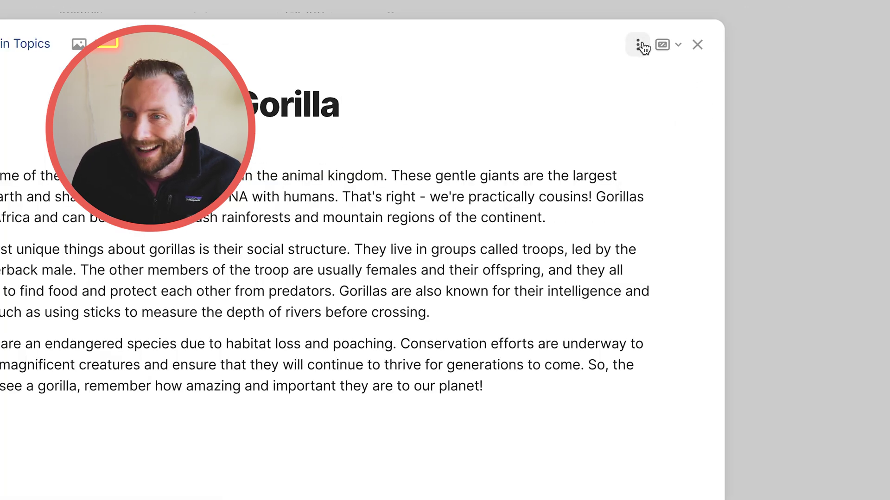
click(639, 45)
click(658, 73)
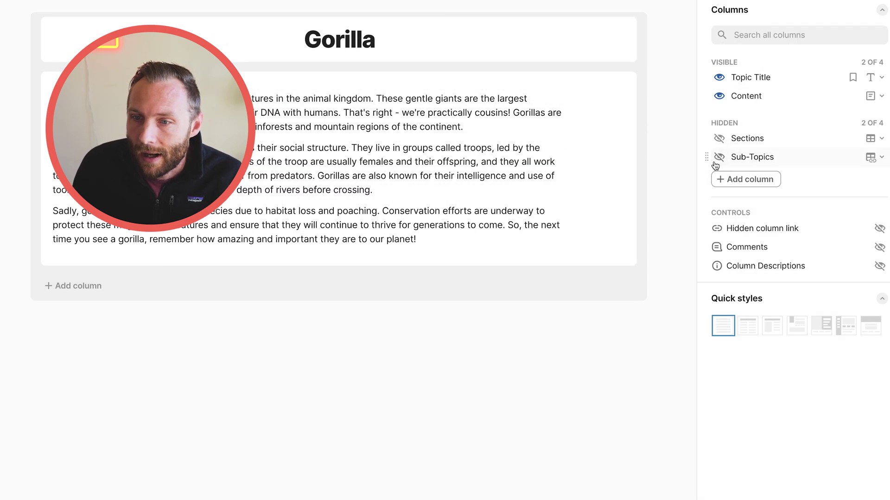
click(719, 157)
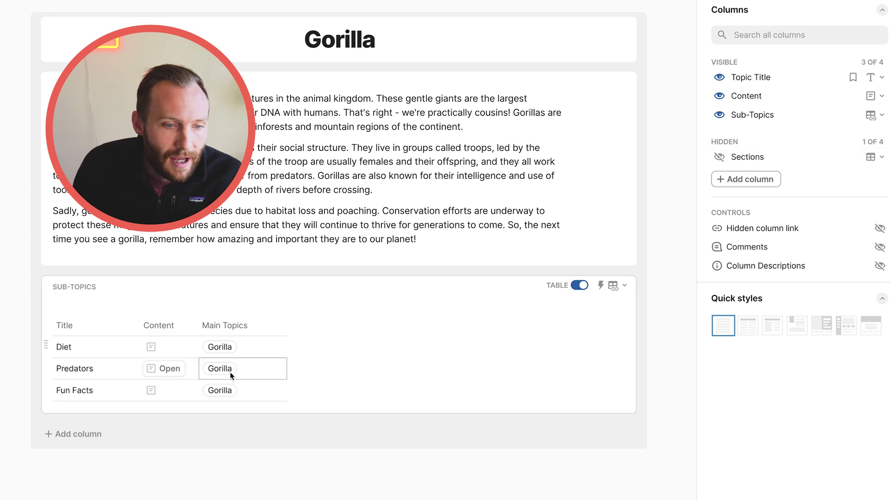
- Try displaying Sub-Topics as a list and as a dropdown in the row layout, and switch it back to a table
drag(89, 355, 95, 278)
click(615, 286)
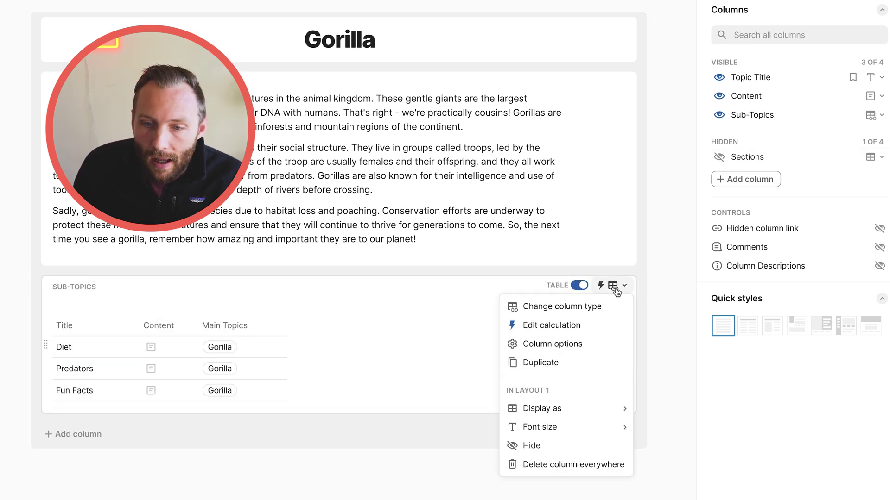
mouse_move(579, 356)
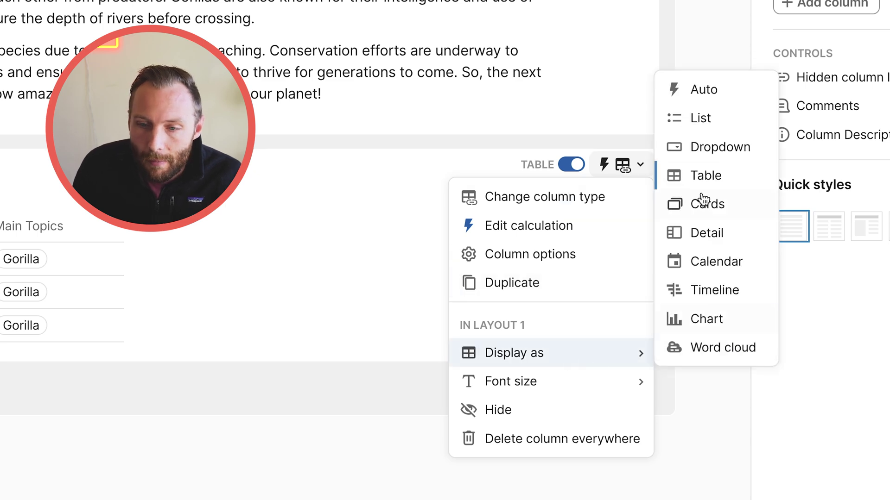
click(715, 114)
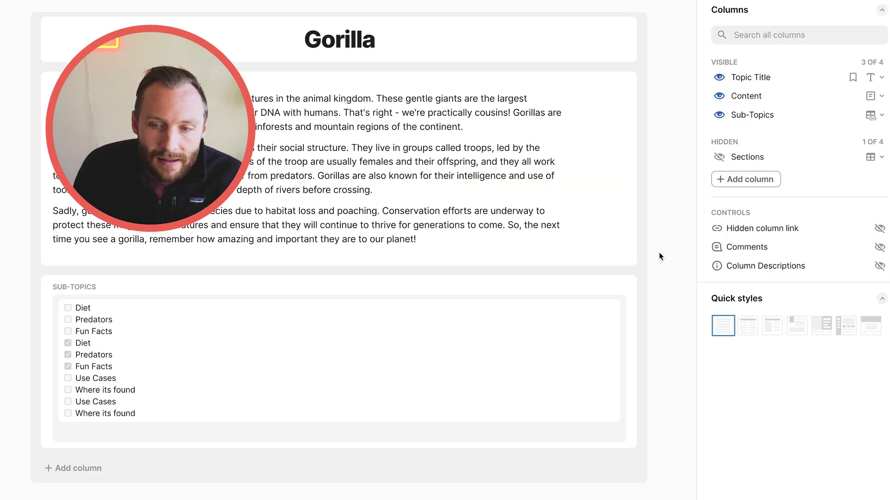
click(623, 164)
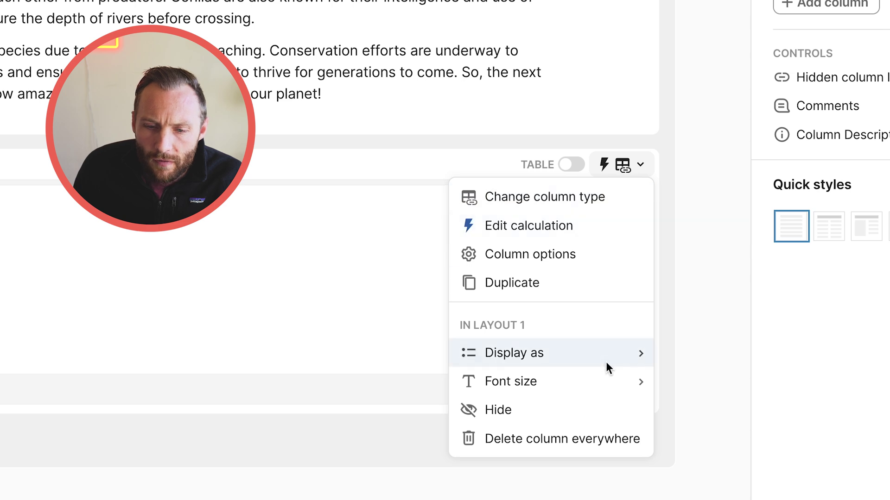
mouse_move(620, 360)
click(673, 148)
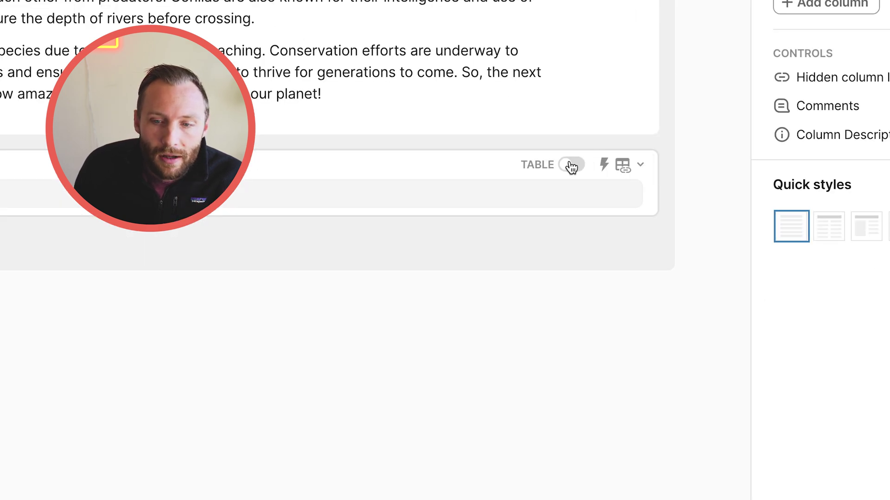
click(625, 174)
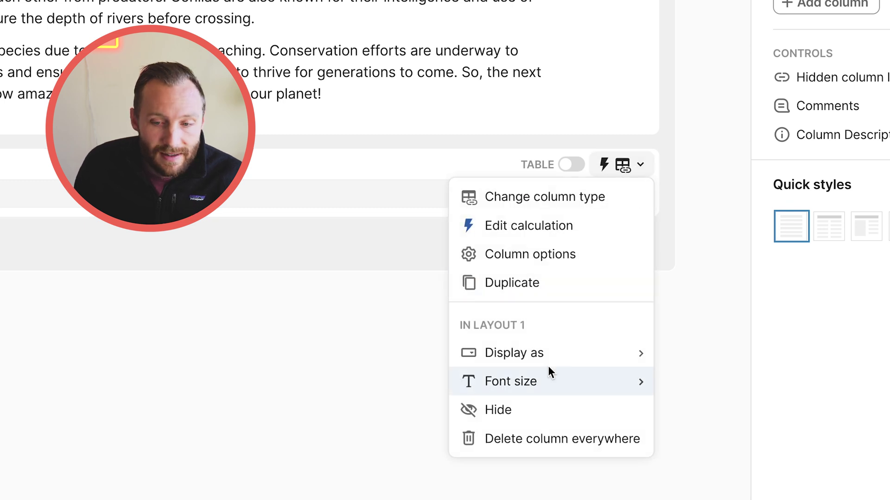
click(571, 165)
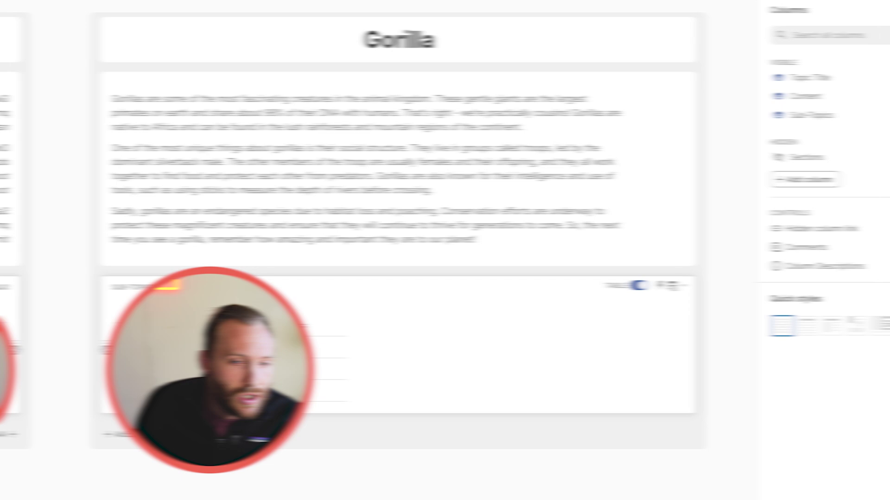
- Move the Sub-Topics table above the Content field in the row layout and leave the layout editor and row
drag(116, 288, 188, 70)
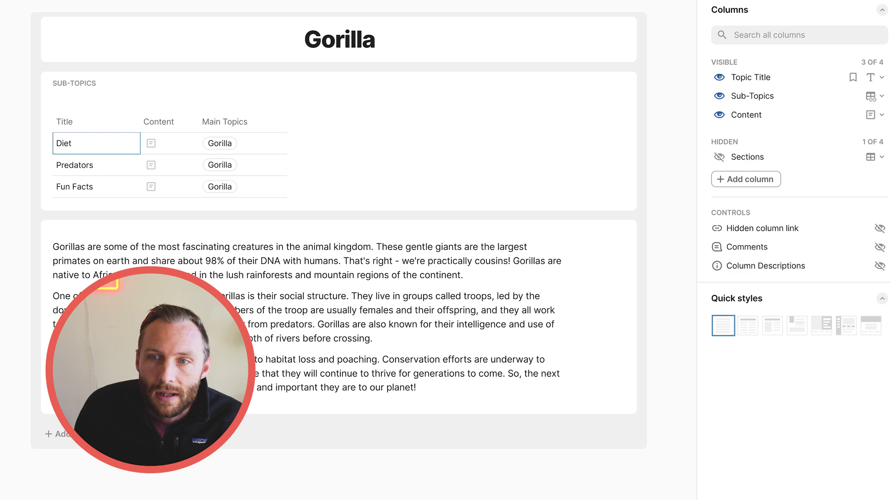
key(Escape)
key(Escape)
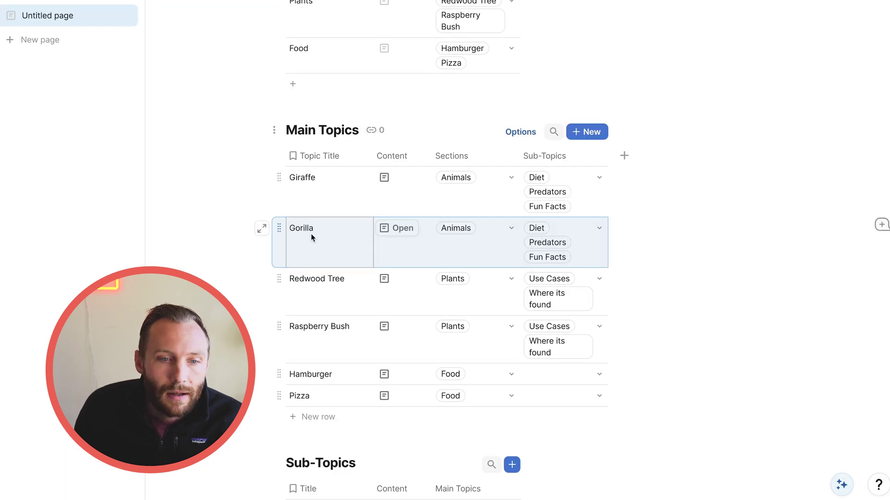
- Reopen the Gorilla row and turn off Search in the table display of its Sub-Topics table
click(262, 229)
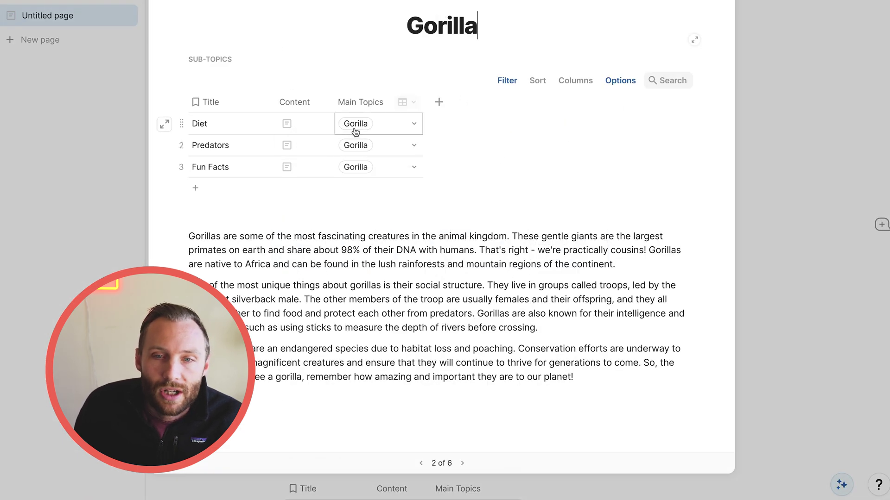
click(620, 82)
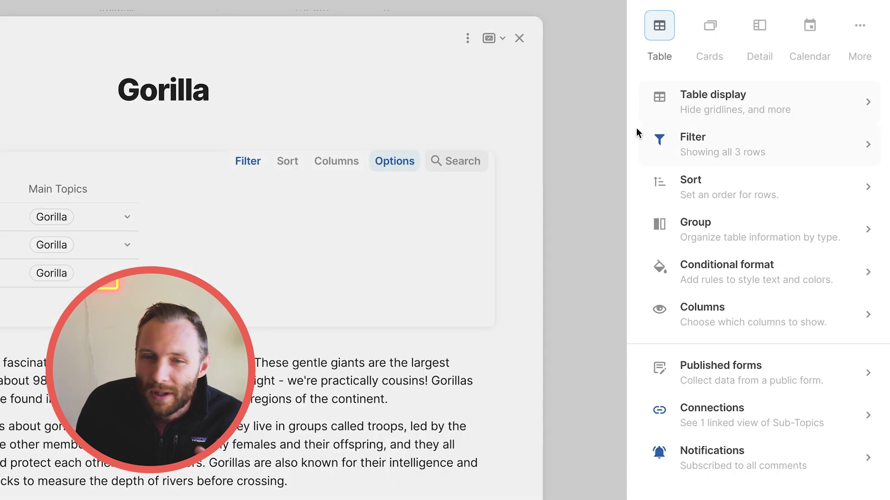
click(709, 109)
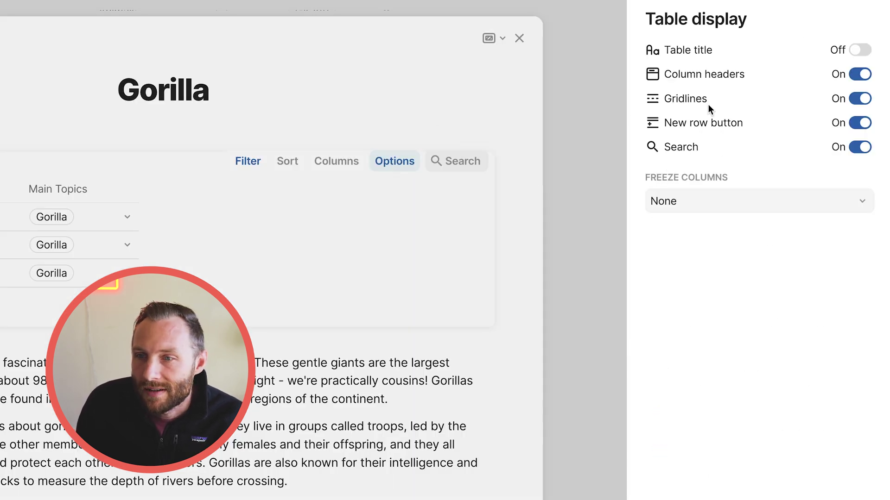
click(860, 147)
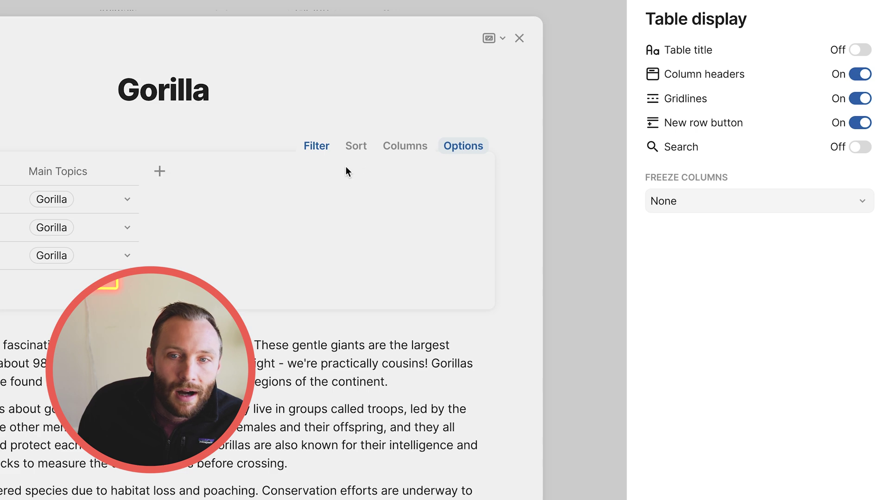
click(476, 146)
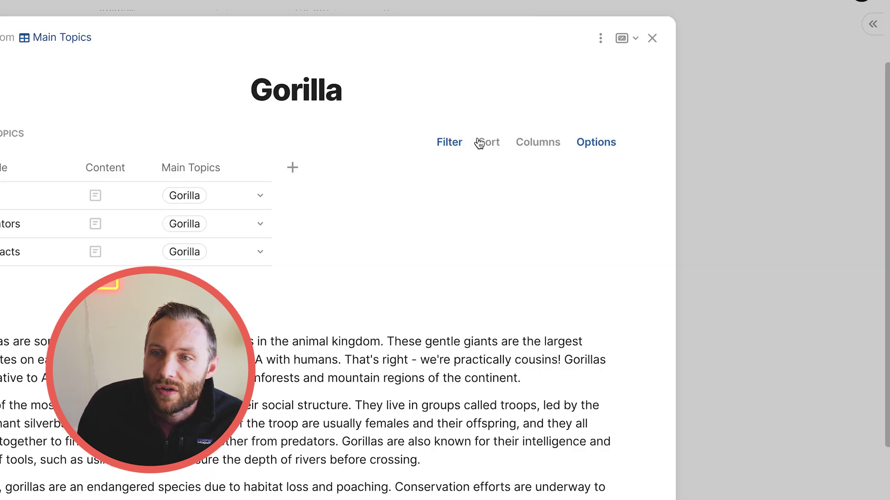
- Display the Gorilla row's Sub-Topics as cards and remove the button for adding a new card
click(585, 144)
click(705, 25)
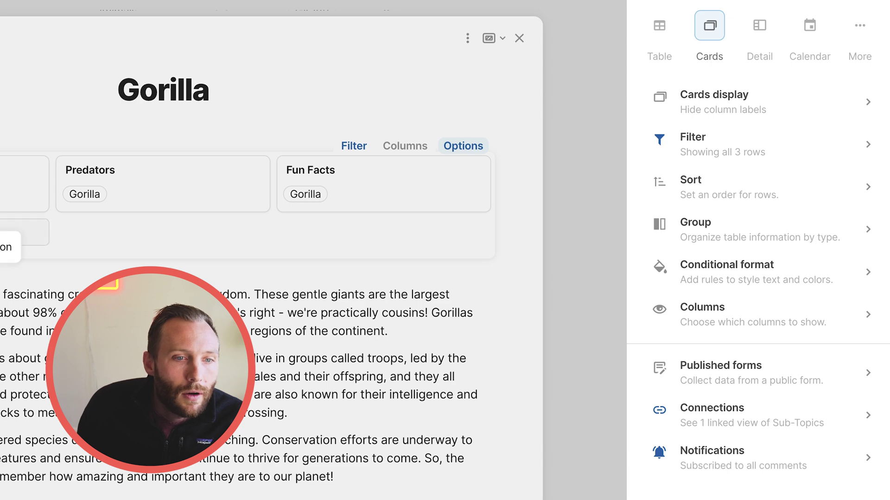
click(223, 253)
click(225, 254)
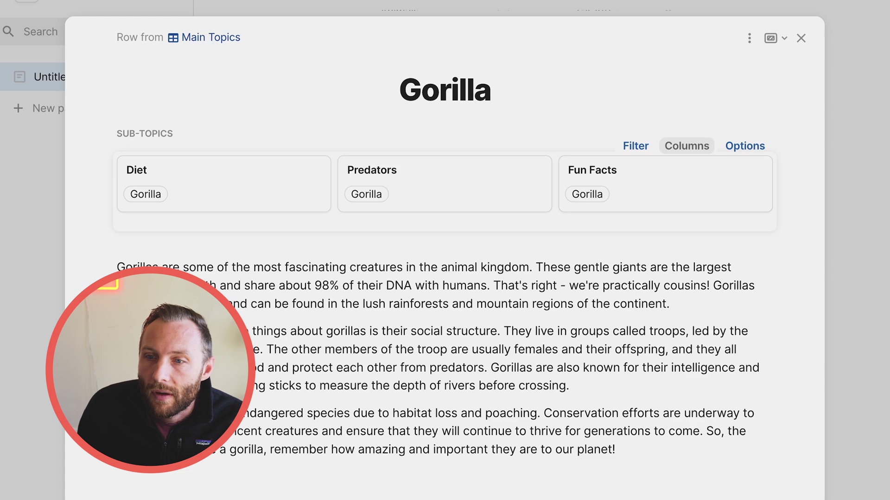
- Hide the Content and Main Topics columns on the Sub-Topics cards, leaving only Title, and review the Gorilla content below
click(686, 145)
click(656, 156)
click(657, 154)
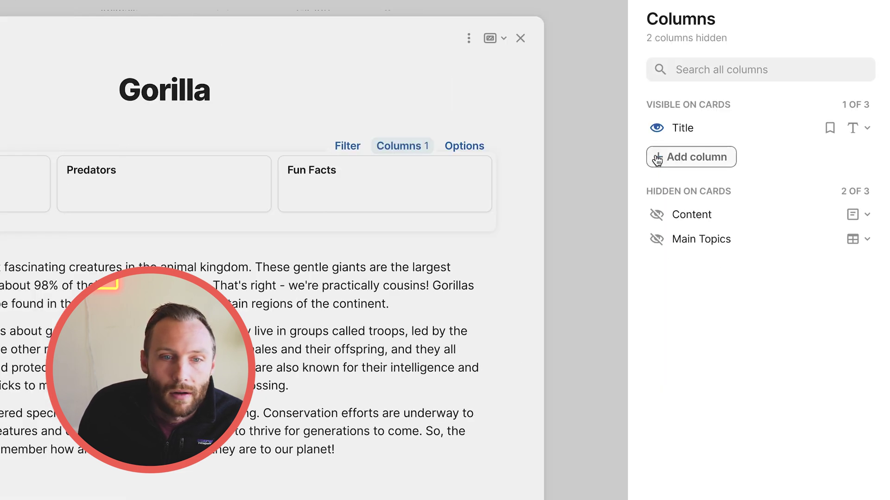
click(400, 389)
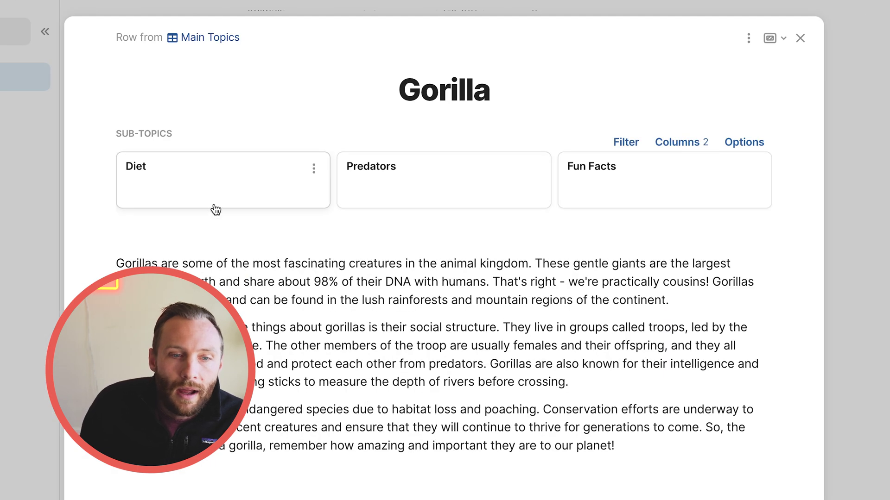
drag(135, 258, 666, 441)
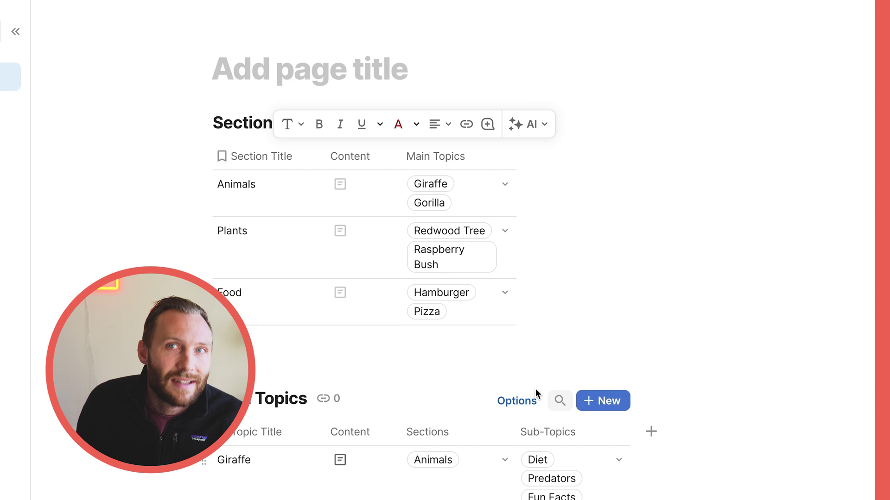
- Open the Animals row from Sections to examine its default layout and layout options, and close it
click(249, 188)
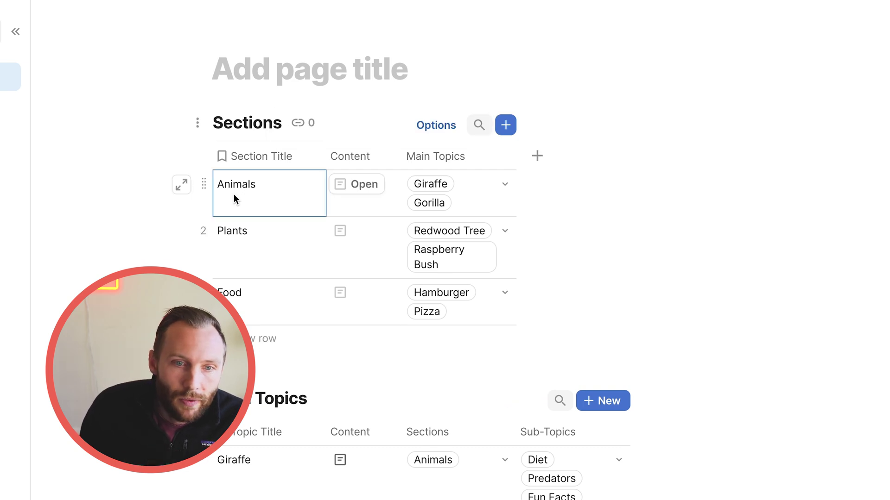
click(181, 185)
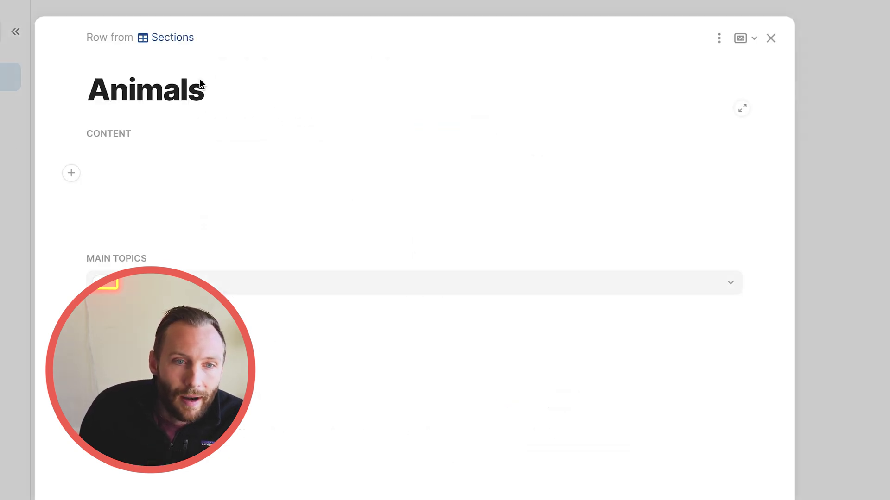
click(719, 38)
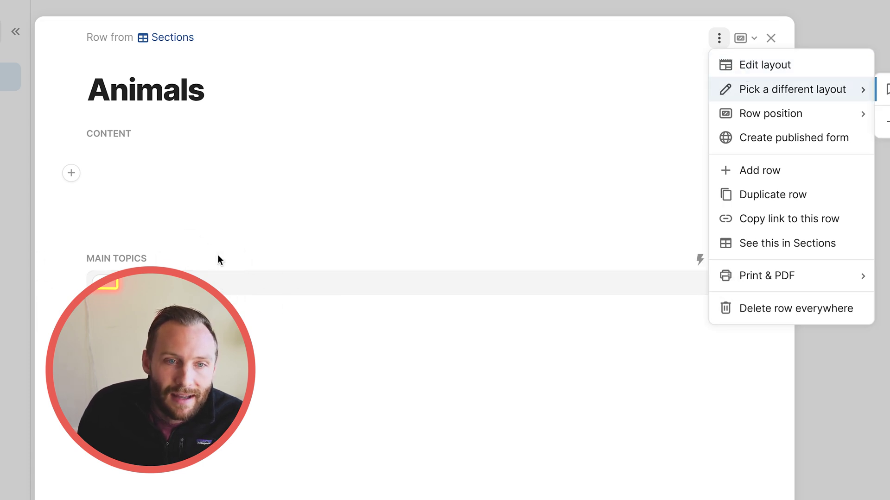
click(150, 169)
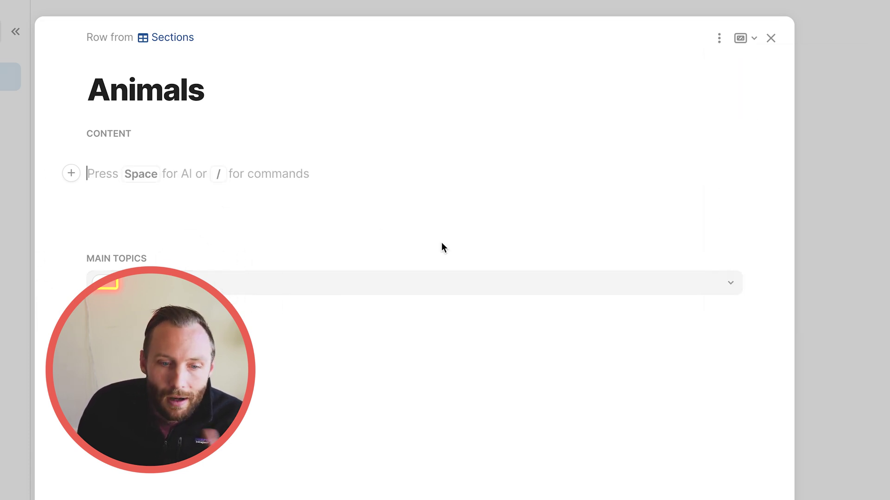
click(771, 38)
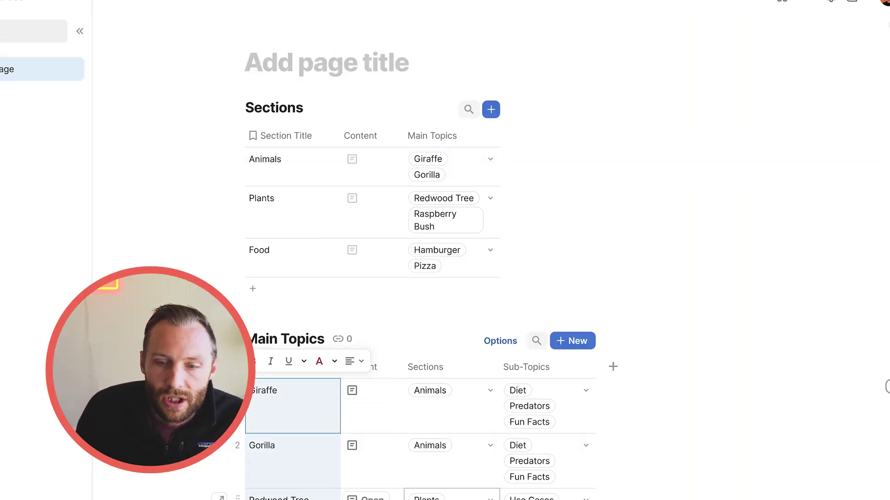
- Open Giraffe's Diet row from Sub-Topics to examine its default layout, and close it
scroll(366, 440, down, 7)
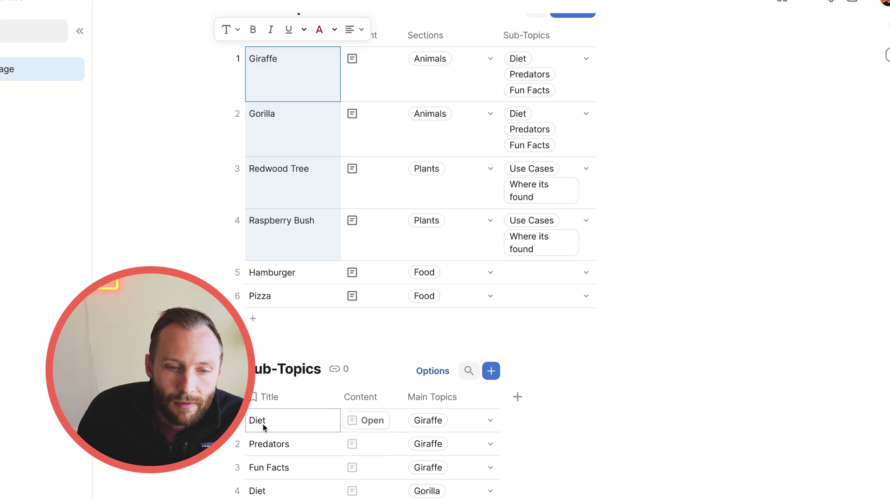
click(366, 420)
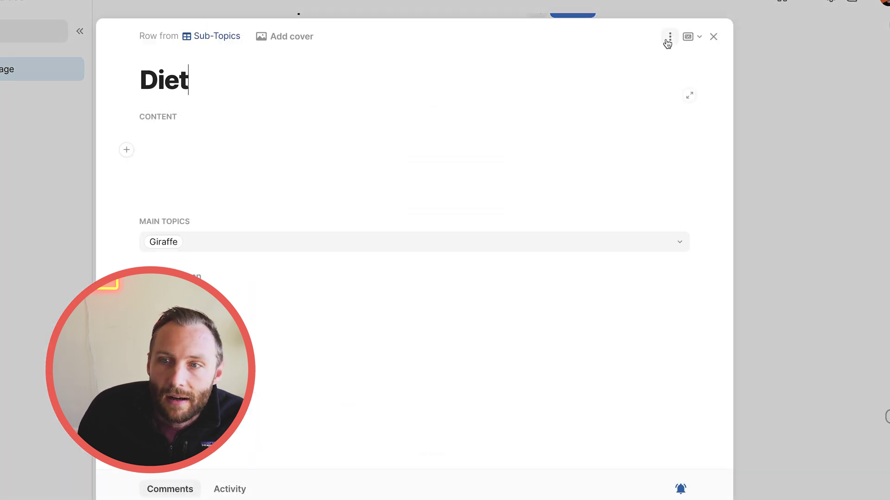
click(716, 38)
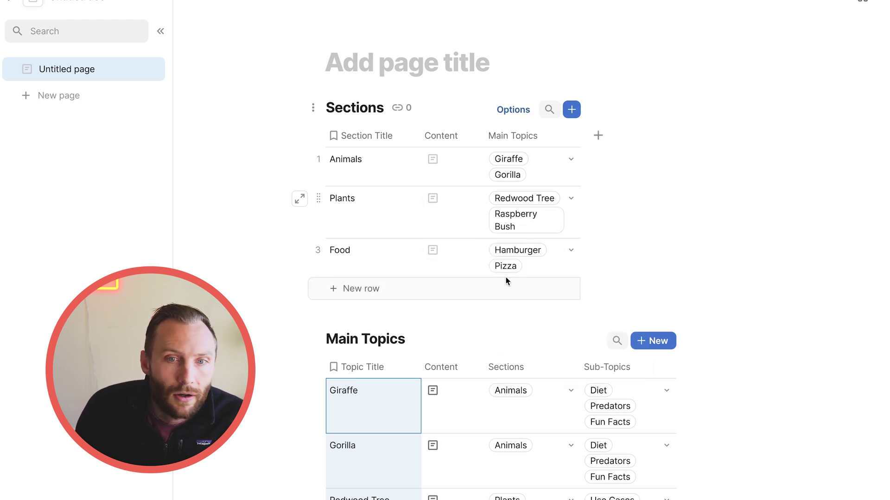
- Title the page holding the three tables "Databases - All information"
click(401, 60)
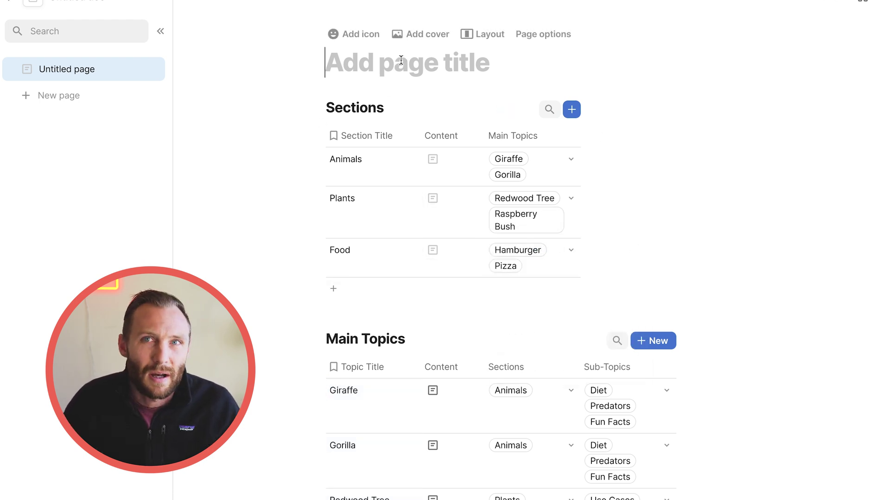
text(Databases - All ihnf)
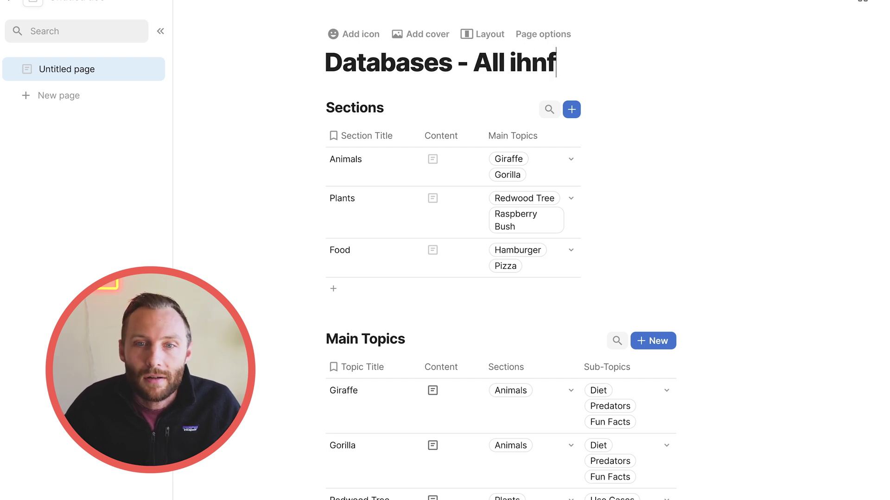
key(BackSpace)
key(BackSpace)
key(BackSpace)
text(nformation)
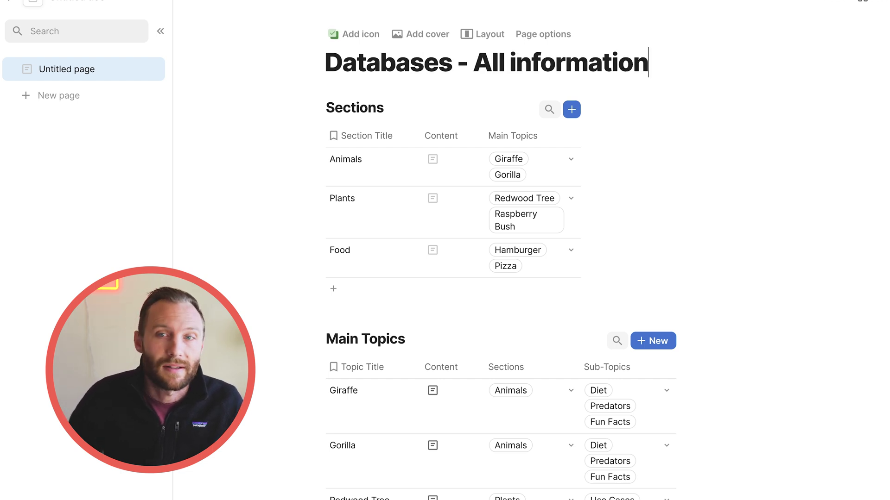
- Add a new page titled "Team Wiki" and hide the "Databases - All information" page from the page list
click(149, 71)
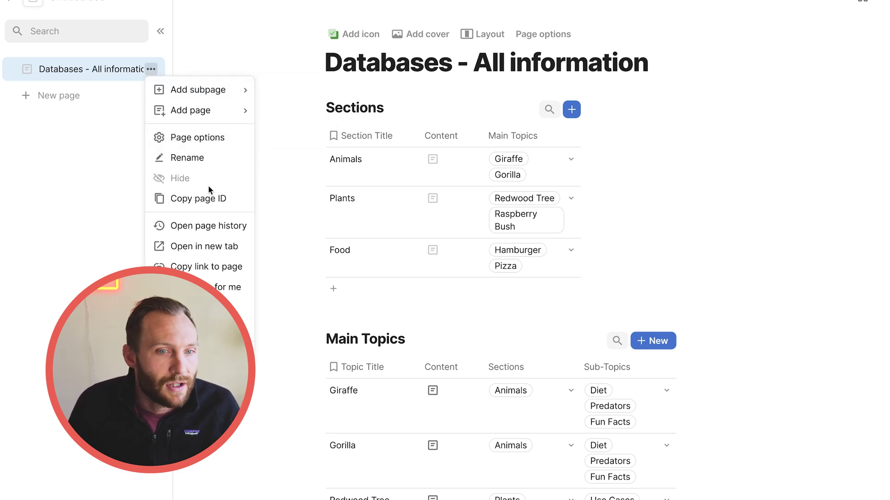
click(94, 178)
click(77, 106)
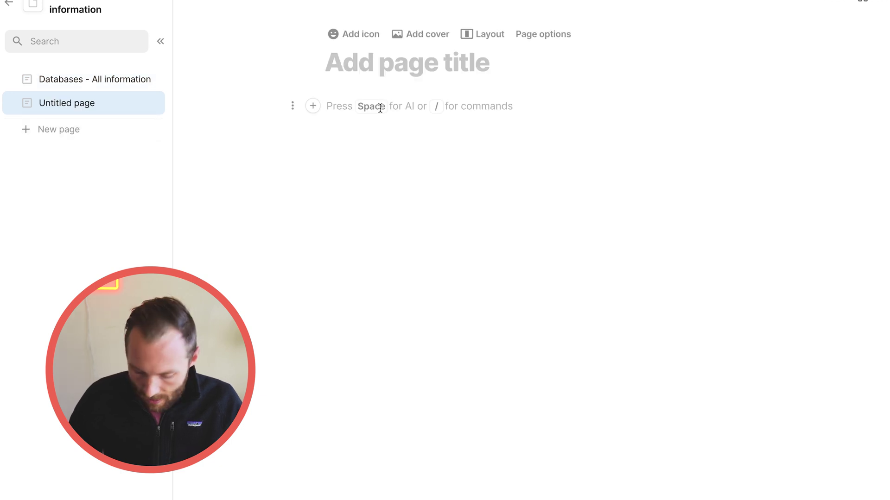
text(Team Wiki)
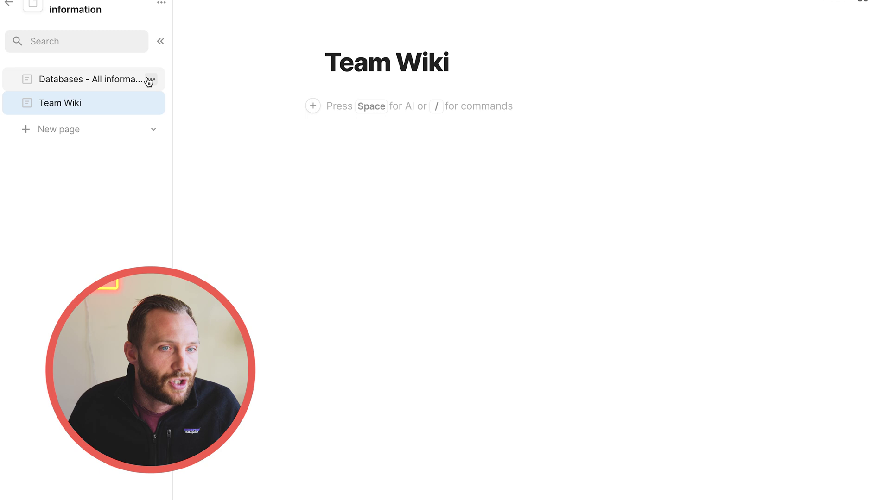
click(148, 82)
click(204, 191)
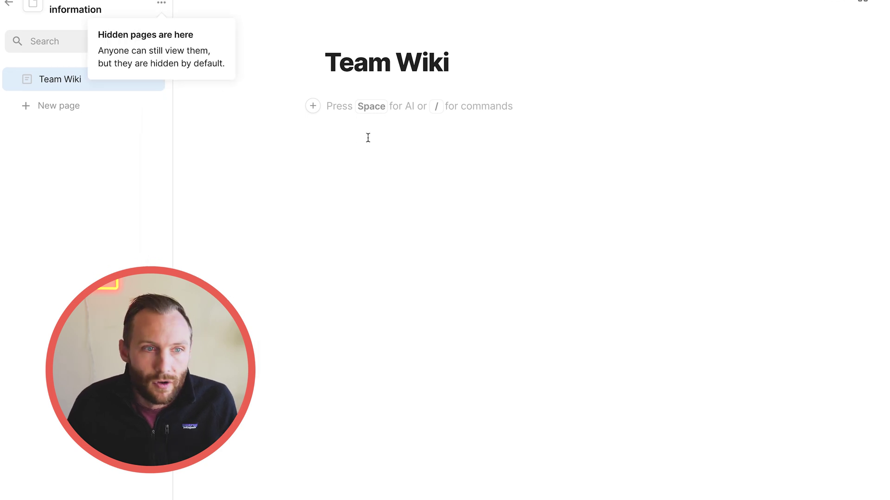
- Add an icon to the Team Wiki page title, settling on the globe with coloured rays
click(330, 36)
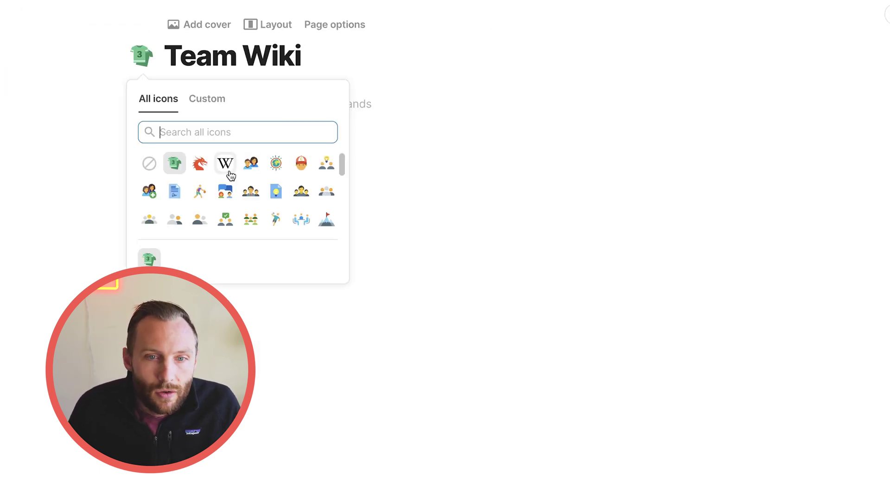
click(174, 191)
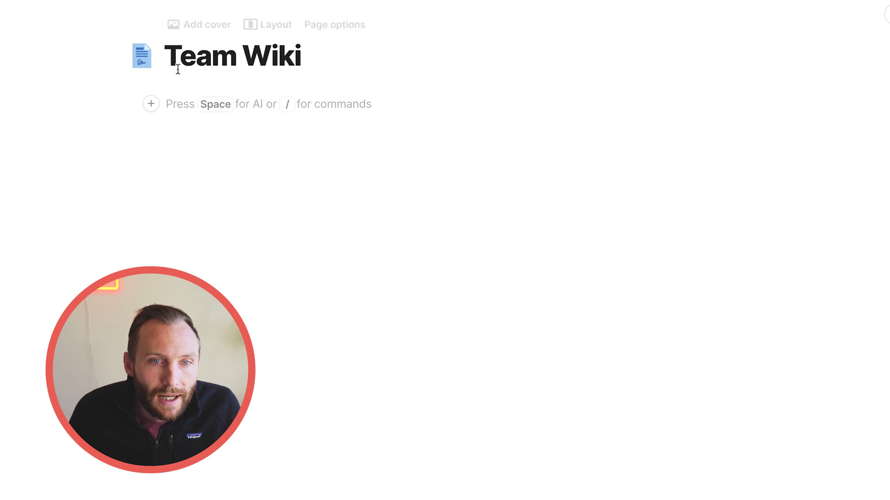
click(146, 51)
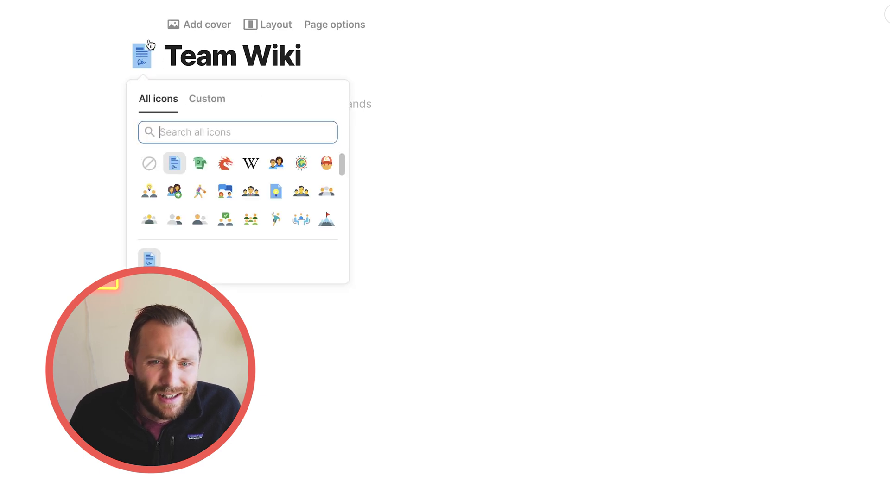
click(299, 166)
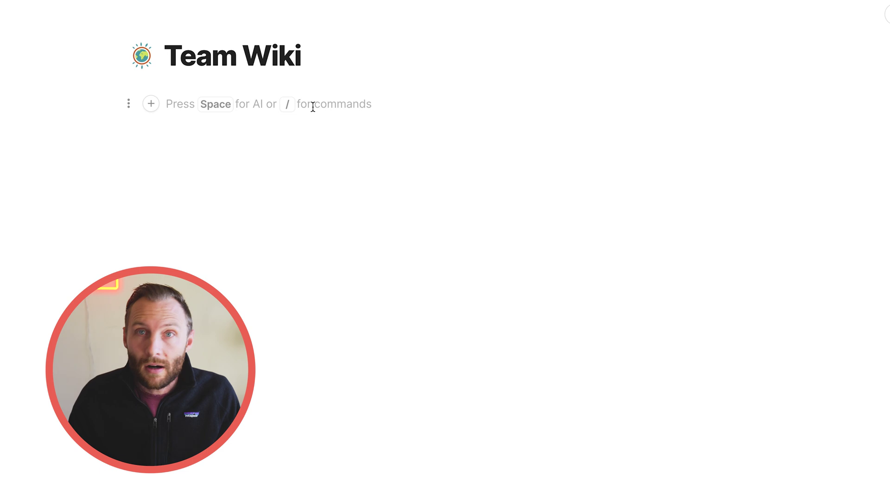
- Insert a view of the Sections table below the Team Wiki title
text(/)
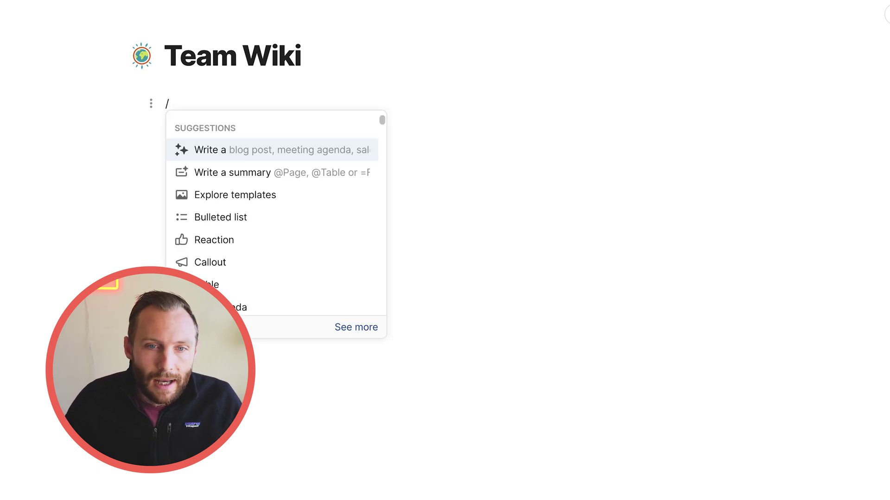
text(se)
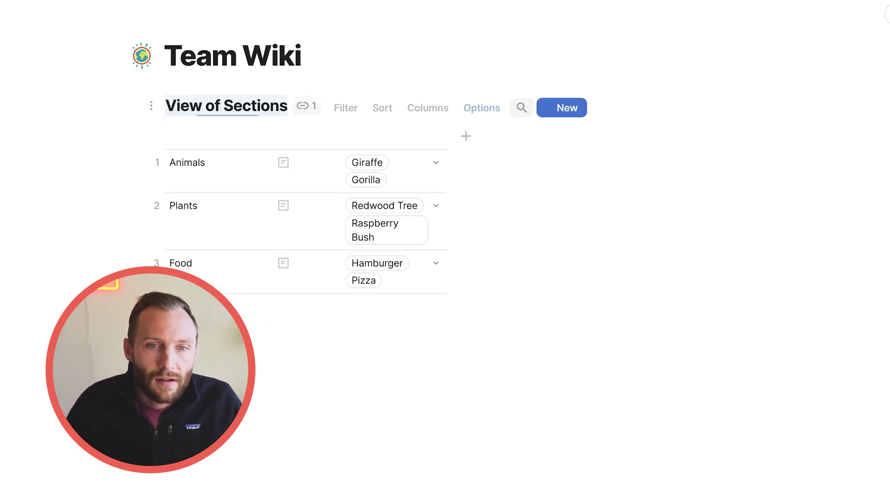
key(Return)
drag(107, 170, 328, 271)
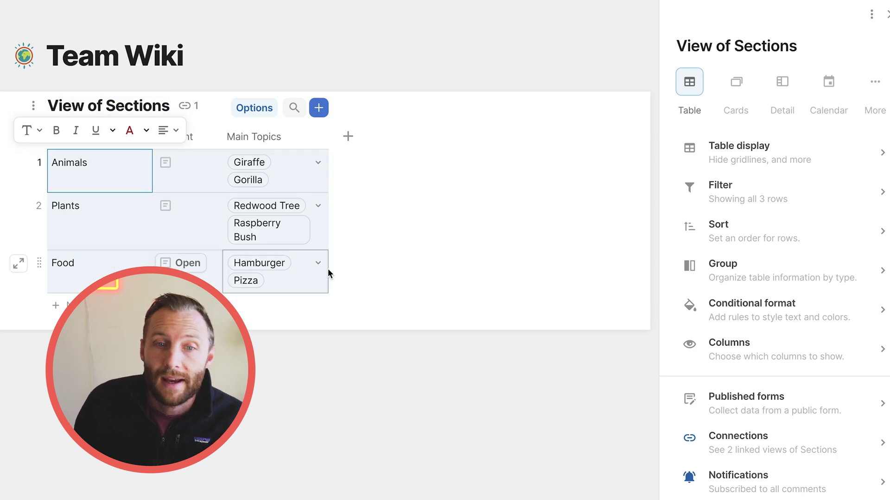
- Display the Sections view as cards and hide the add card button below them
click(735, 82)
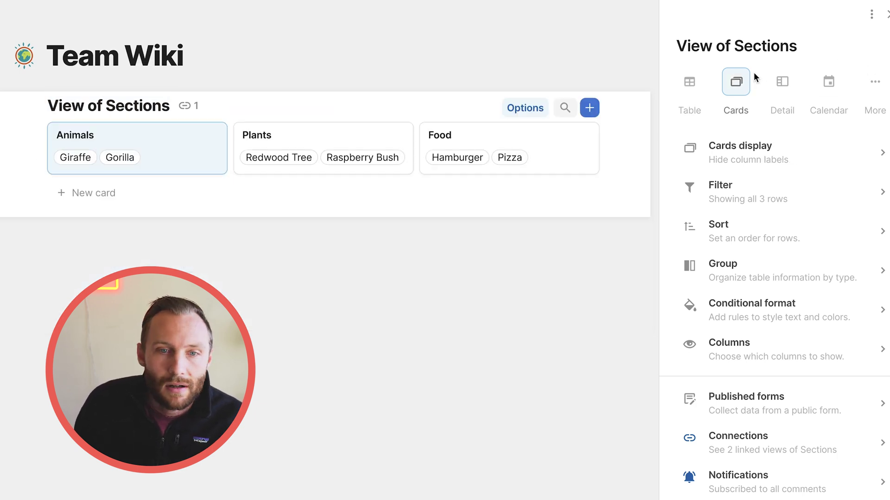
right_click(90, 192)
click(139, 203)
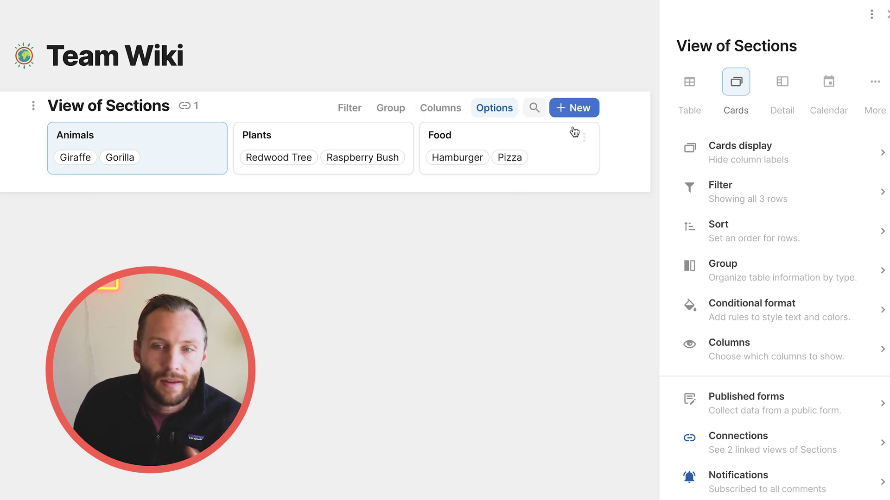
click(886, 18)
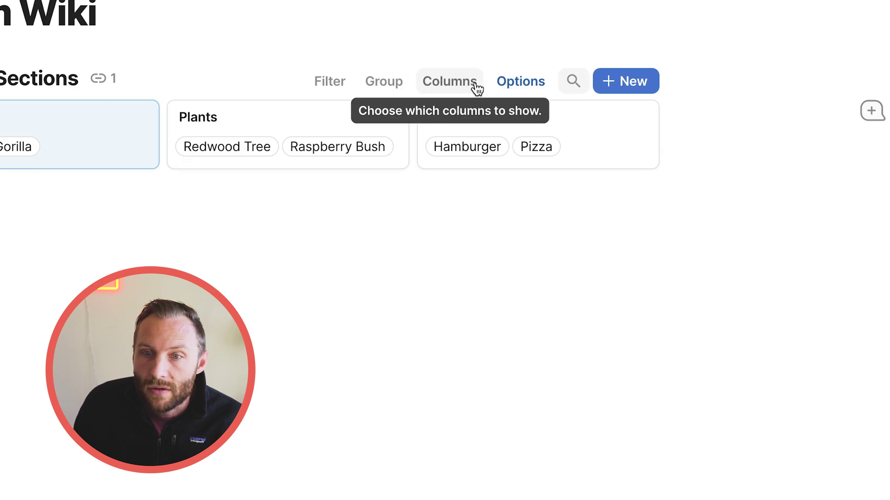
- Customize the Sections view's header by turning off the table title, the new card button and search
click(512, 85)
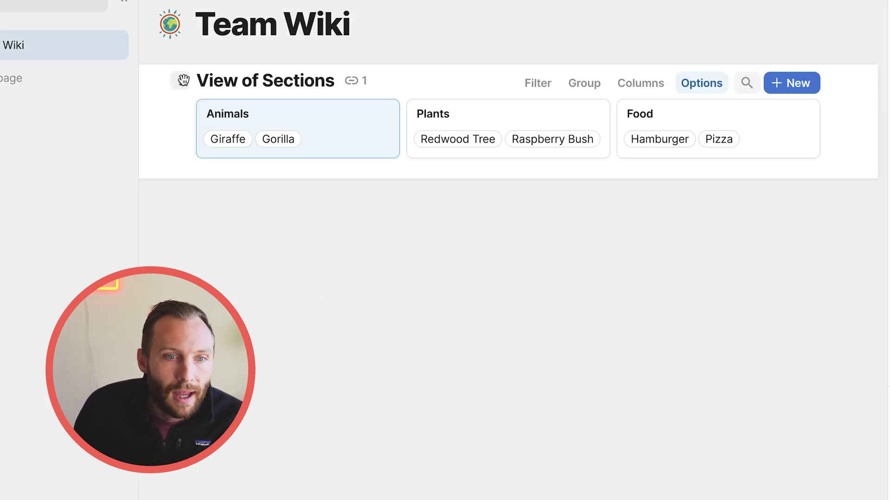
click(180, 81)
mouse_move(176, 113)
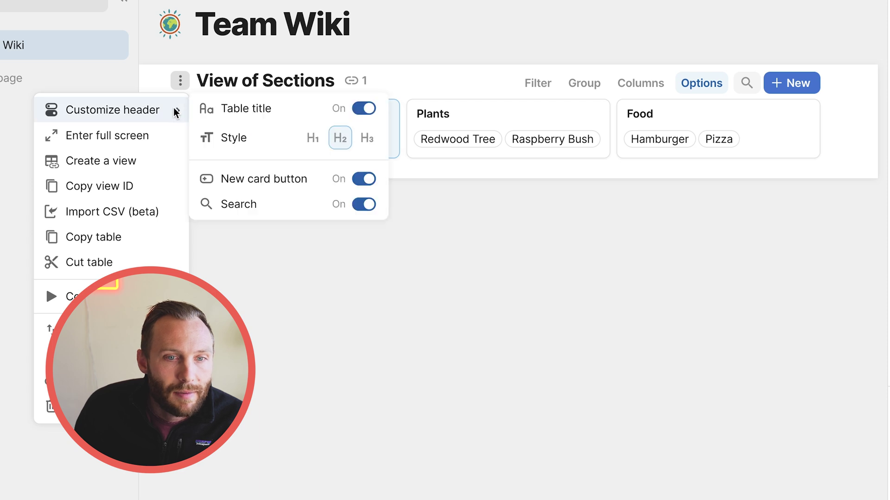
click(360, 114)
click(364, 129)
click(363, 155)
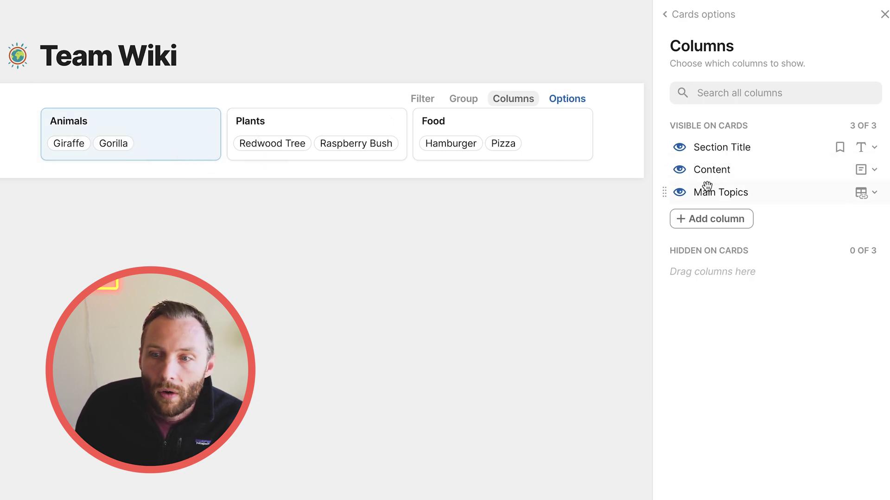
- Hide the Content column on the Sections cards, keeping Section Title and Main Topics shown
click(680, 169)
click(681, 171)
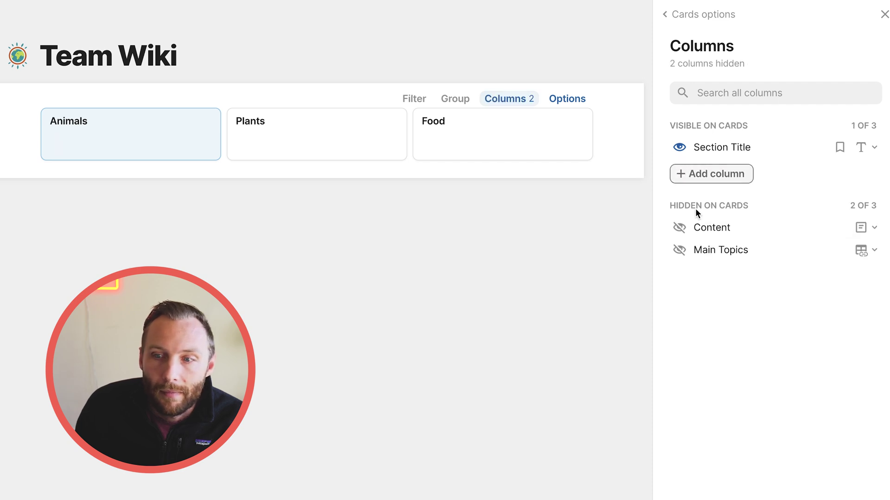
click(679, 250)
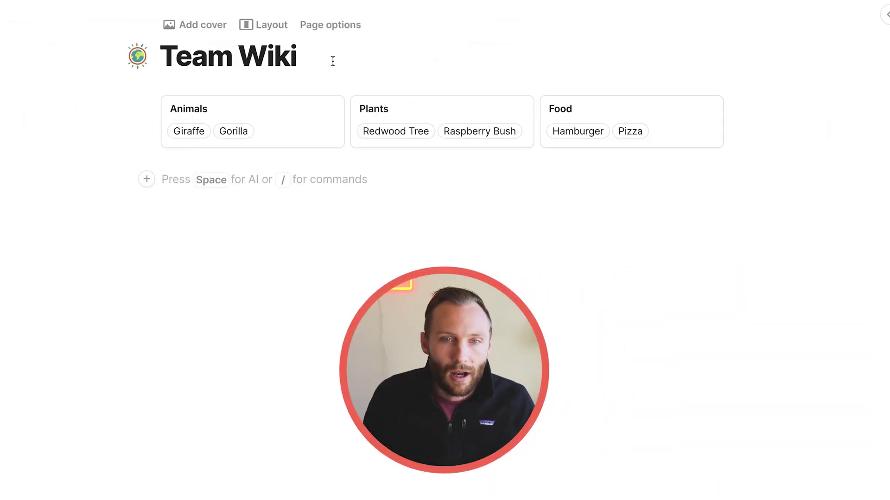
- Add a heading line reading "Main Topics" between the Team Wiki title and the Sections cards
click(333, 61)
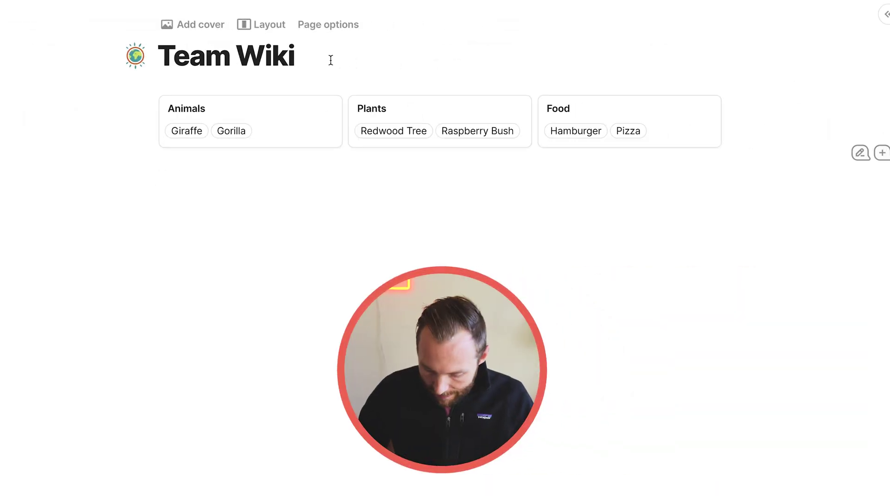
key(Return)
text(/h)
key(BackSpace)
key(BackSpace)
text(Main Topics)
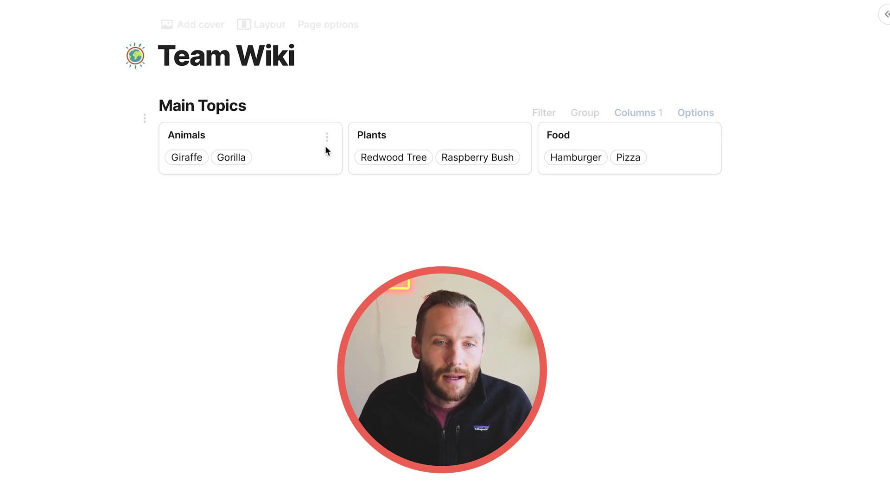
- Add a Heading 3 reading "Main Topics" below the cards and change the heading above them to "Sections"
click(307, 207)
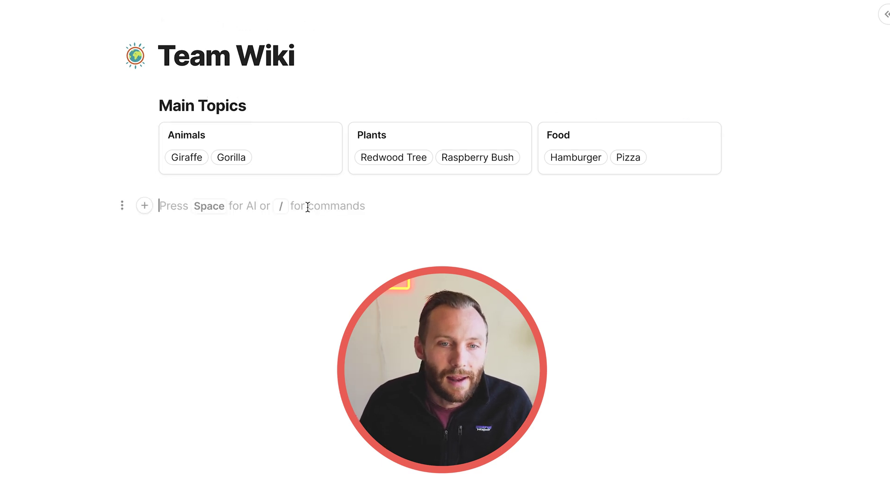
text(/h3)
key(Return)
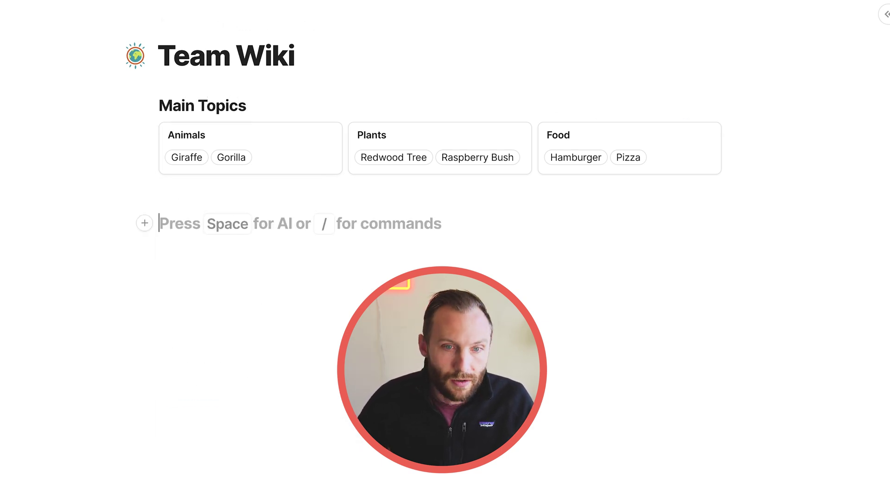
text(Main Topics)
drag(246, 105, 159, 106)
text(Sections)
- Insert a view of the Main Topics table under the Main Topics heading and display it as cards
click(200, 248)
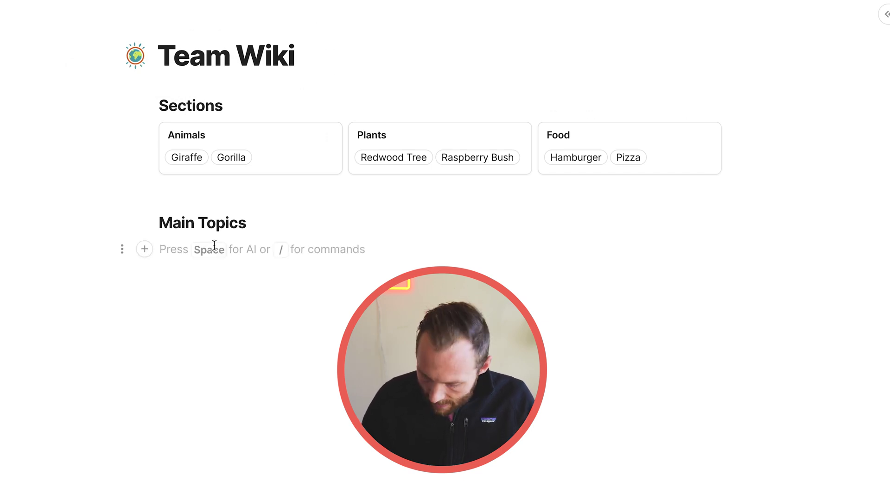
text(/mai)
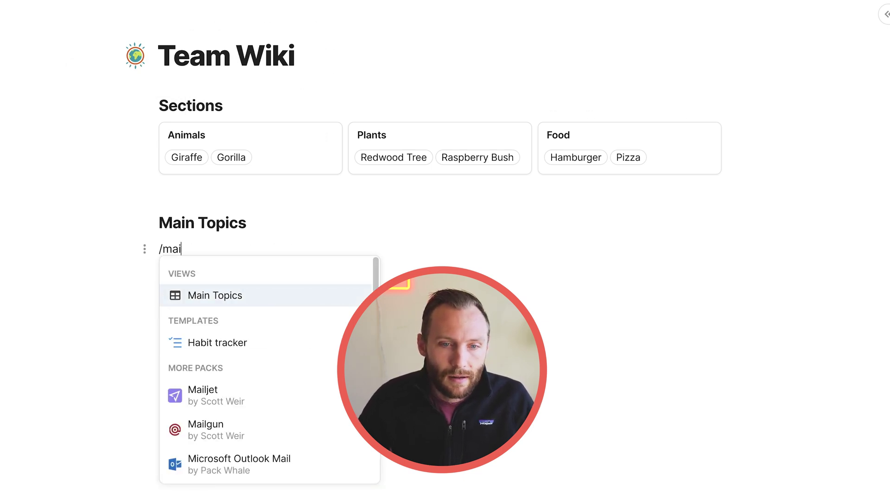
key(Return)
click(718, 93)
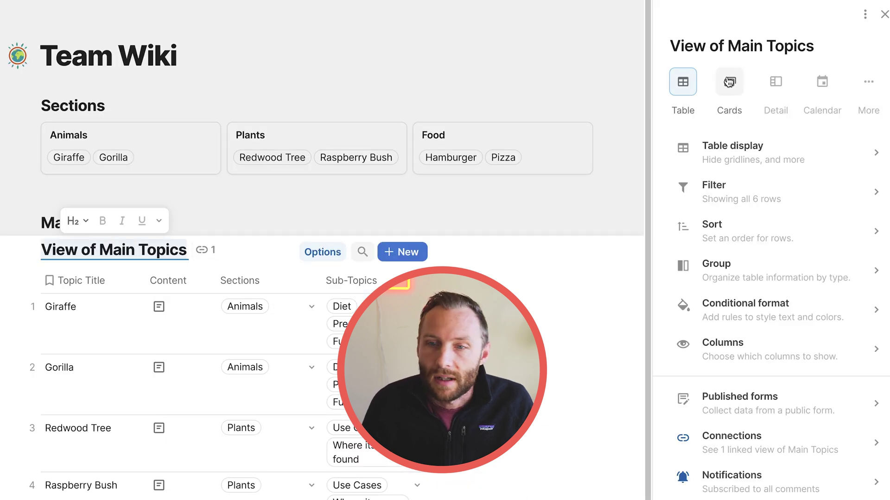
- Hide the Sub-Topics and Sections columns on the Main Topics cards and remove the add card button
click(774, 350)
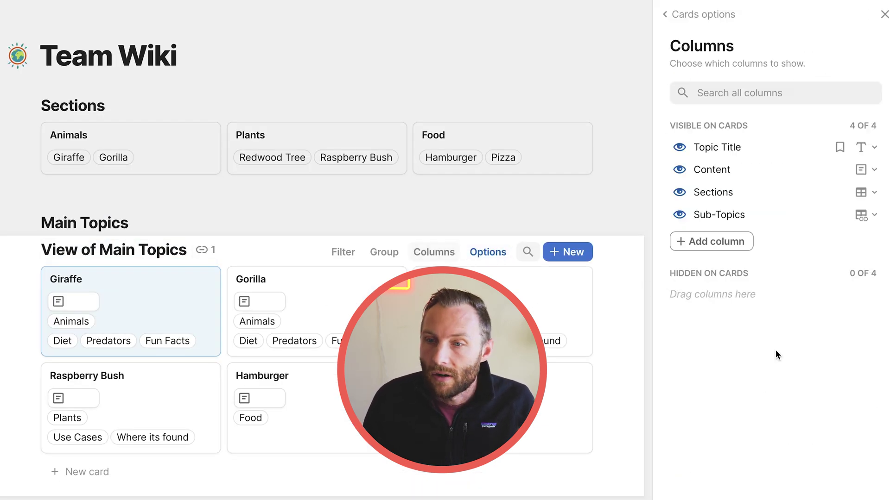
click(679, 215)
click(680, 192)
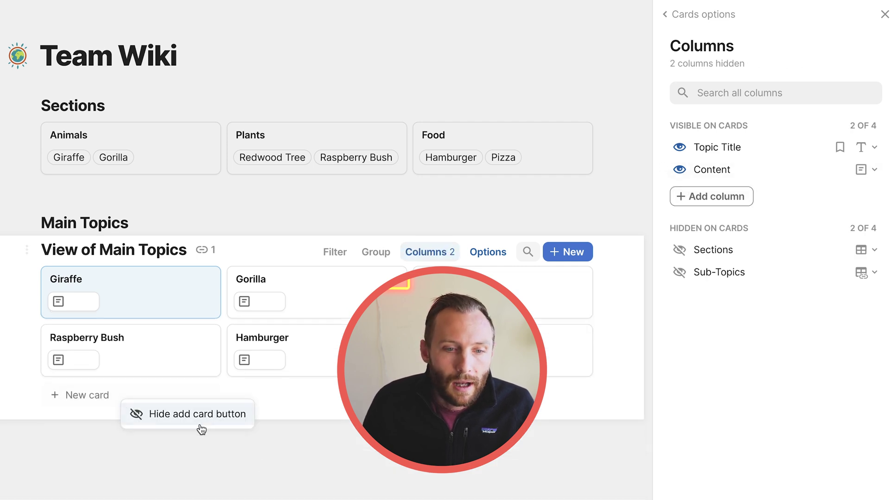
click(194, 415)
- Customize the Main Topics view's header by turning off the table title, the new card button and search
click(26, 250)
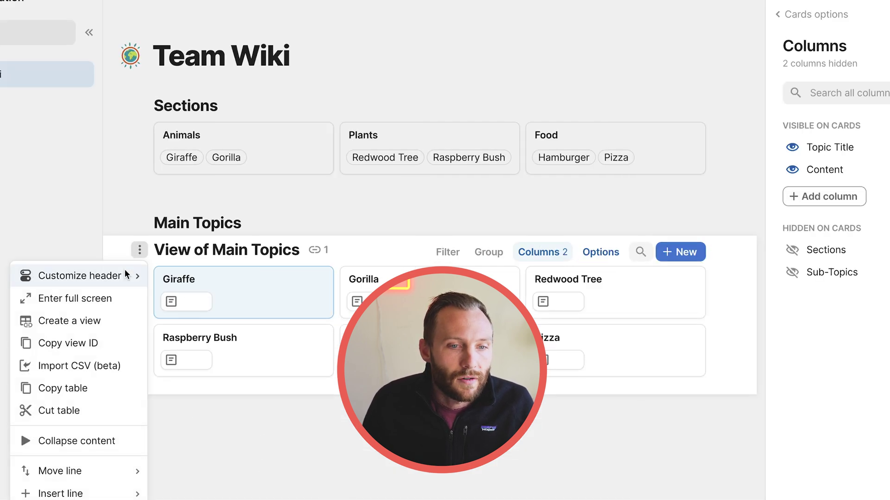
click(304, 274)
click(301, 292)
click(302, 314)
click(439, 252)
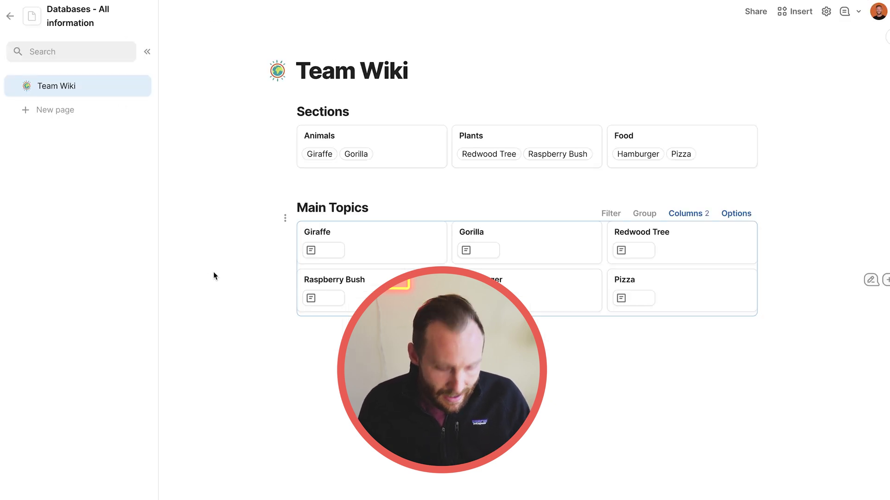
- Switch to the browser tab with the finished Wiki doc and examine its Sections and Topics cards
key(super+s)
key(super+s)
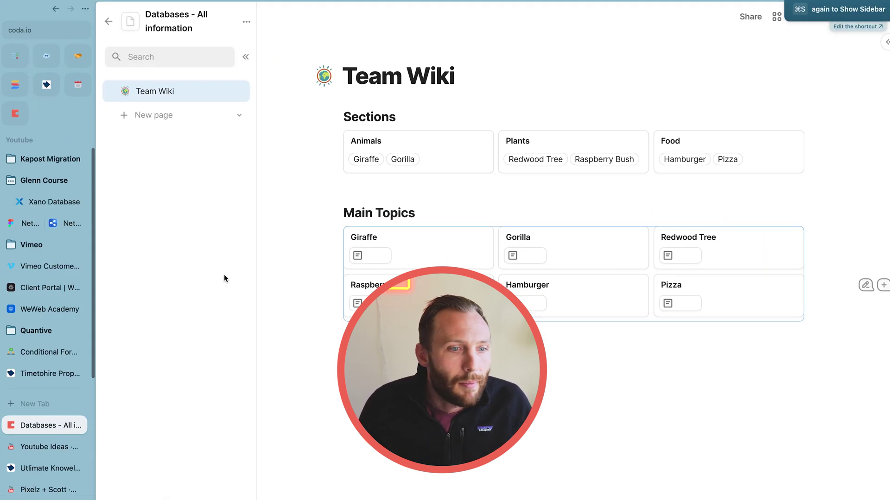
click(56, 481)
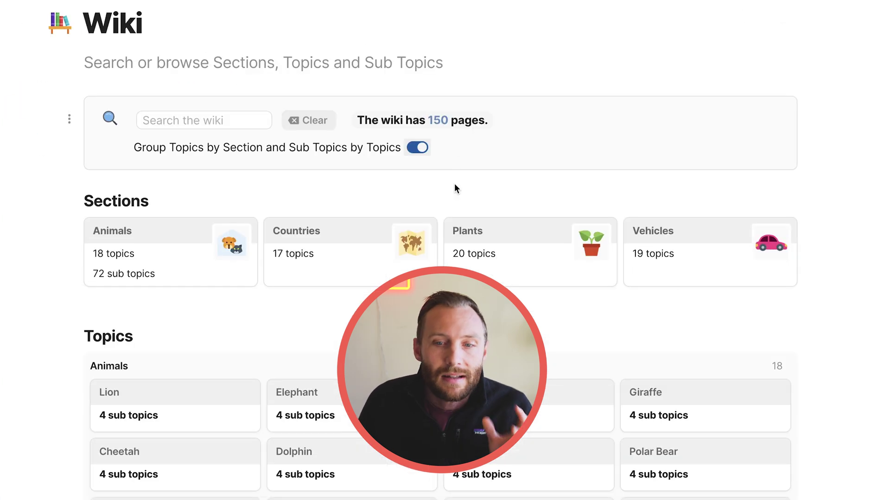
scroll(463, 245, down, 2)
scroll(417, 260, up, 2)
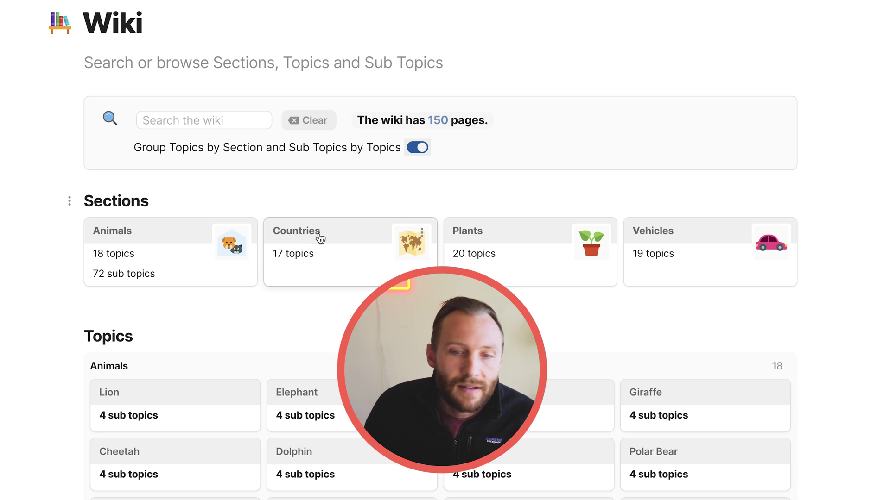
- Search the finished wiki for "floor" and examine the matching cards under Topics
click(201, 122)
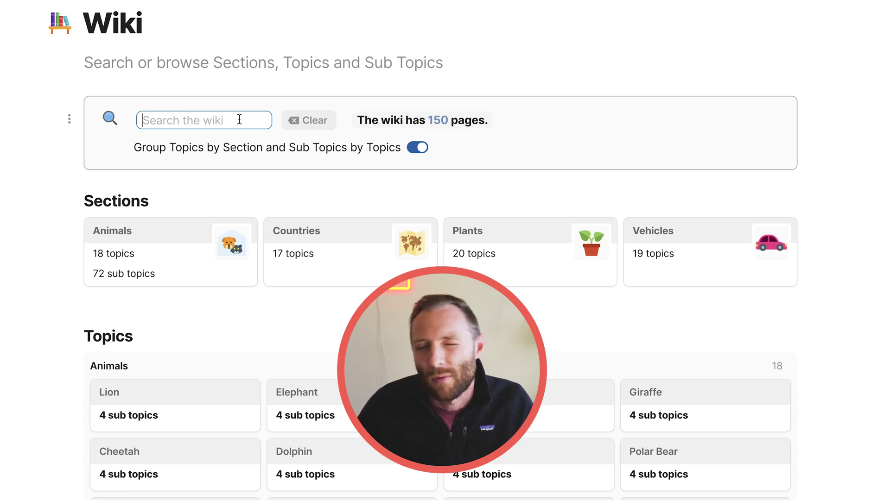
text(floor)
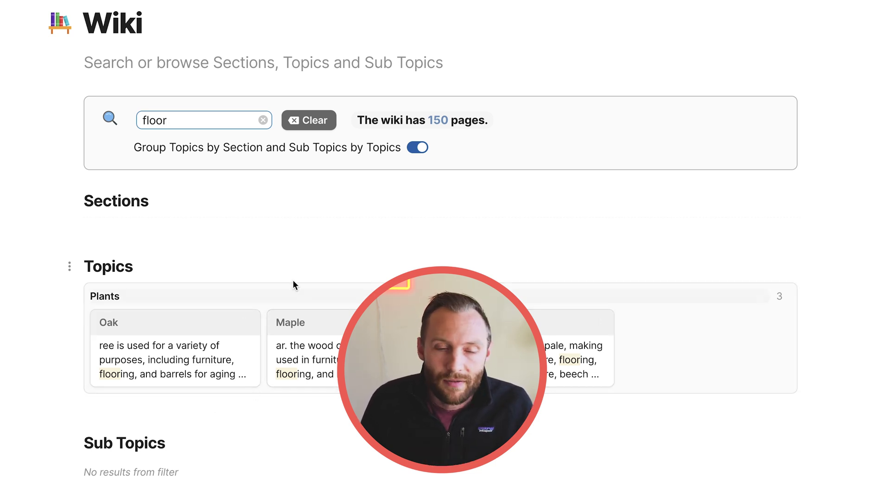
double_click(129, 268)
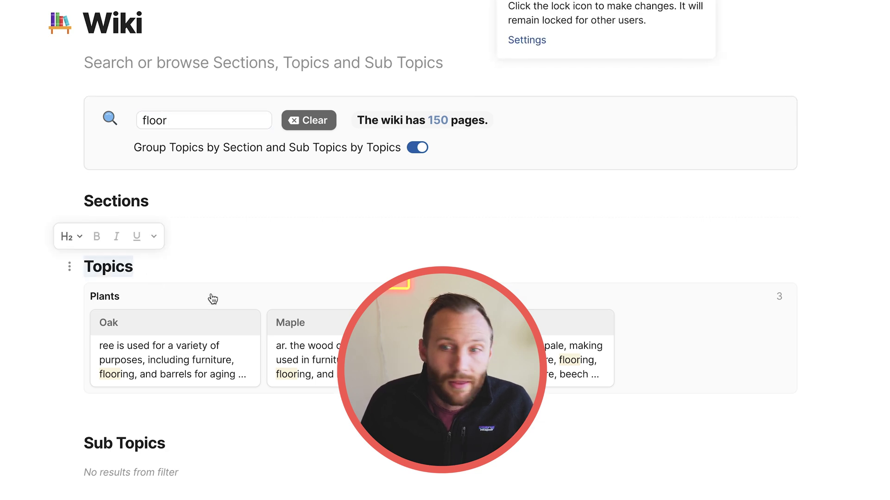